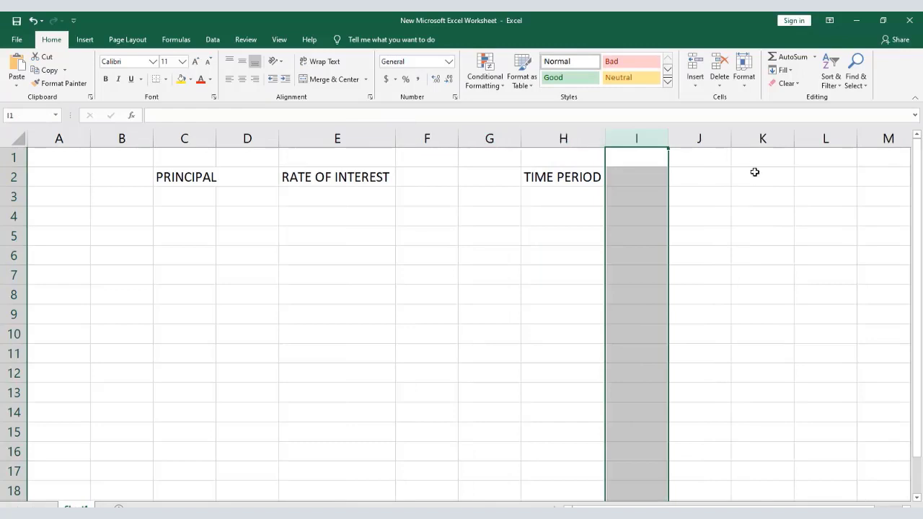
- Enter the heading S.I. in cell K2
click(754, 177)
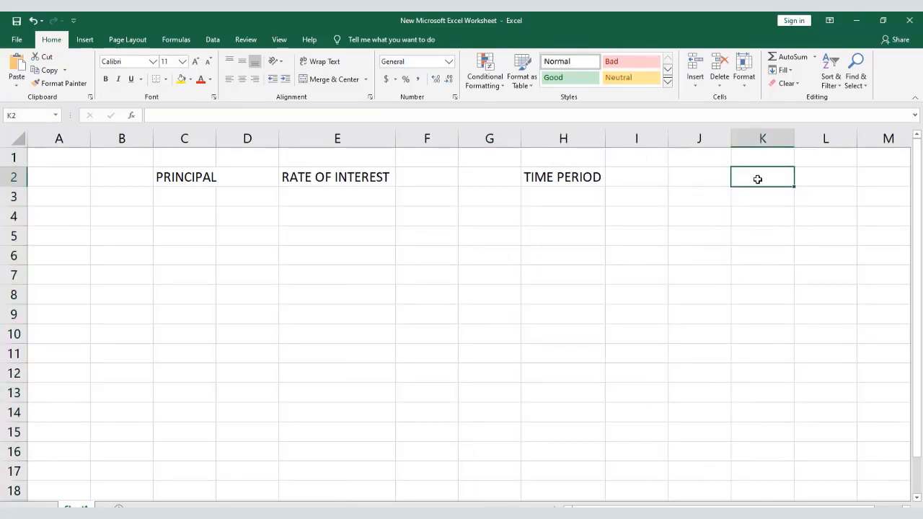
text(=I)
key(Escape)
key(Escape)
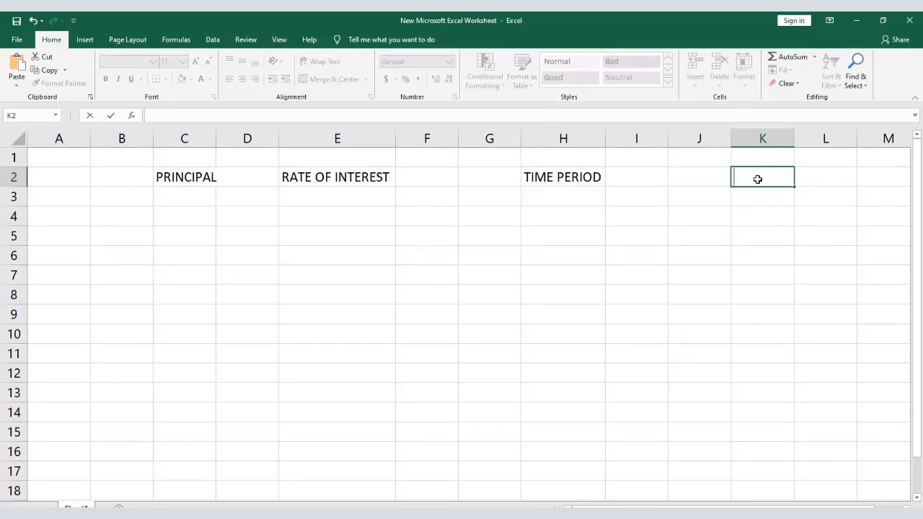
text(S.)
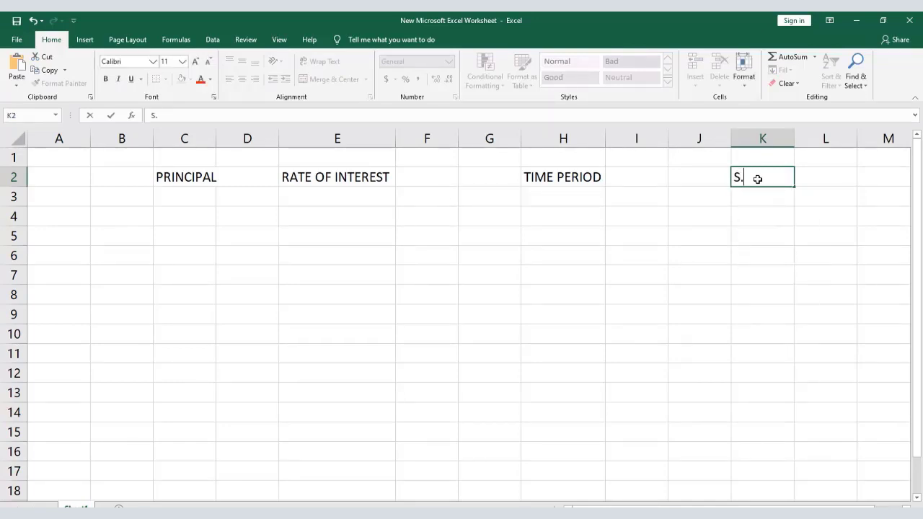
text(I.)
click(205, 139)
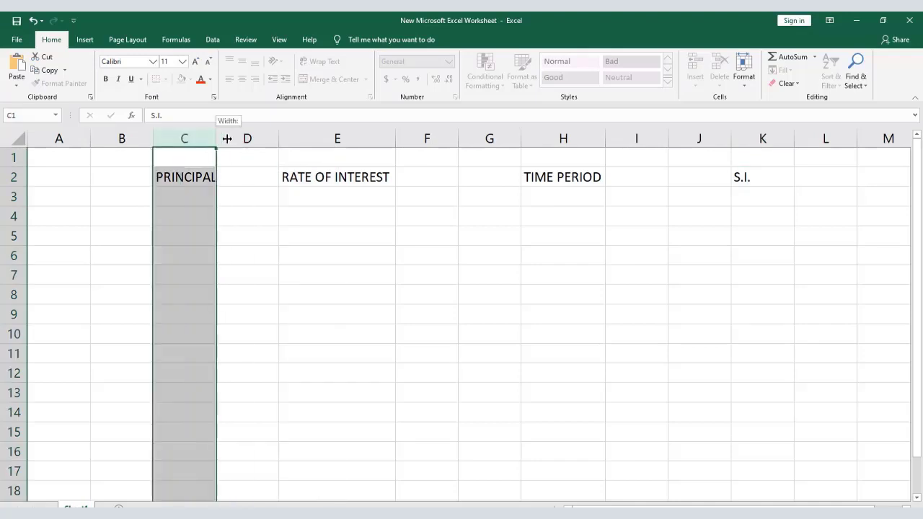
- Enter the principal 12000 in C3, the rate of interest 10 in E3 and the time period 3 in H3
click(188, 199)
text(12000)
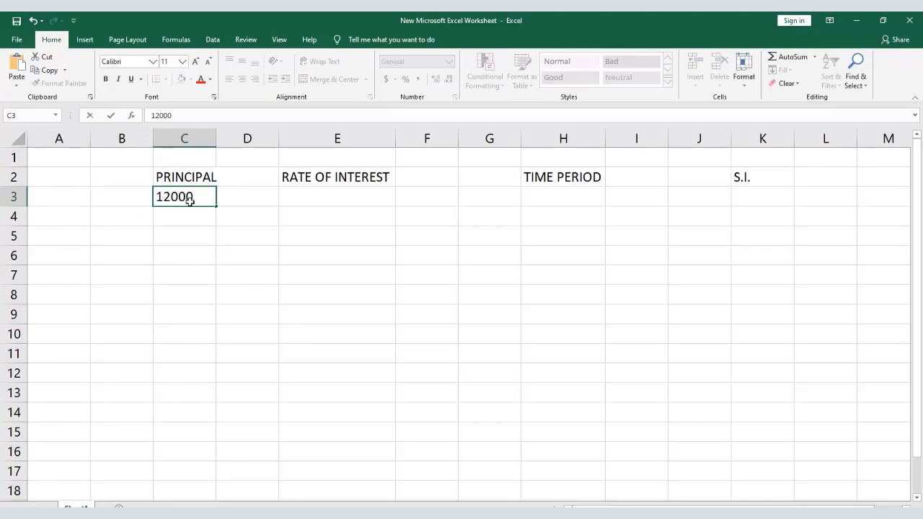
click(315, 190)
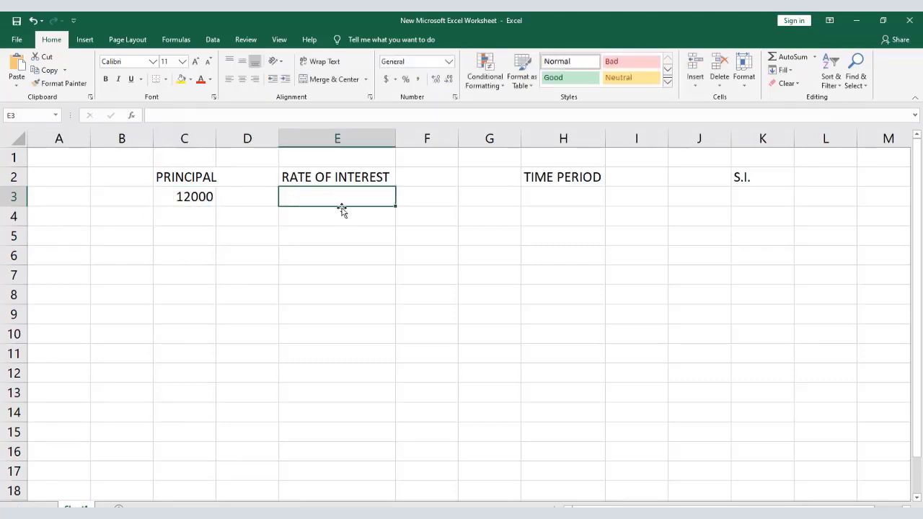
text(10)
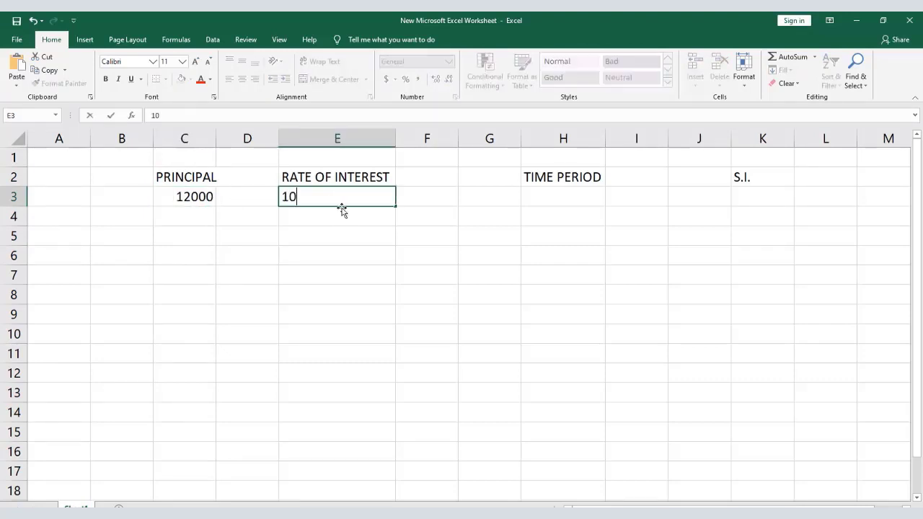
click(548, 193)
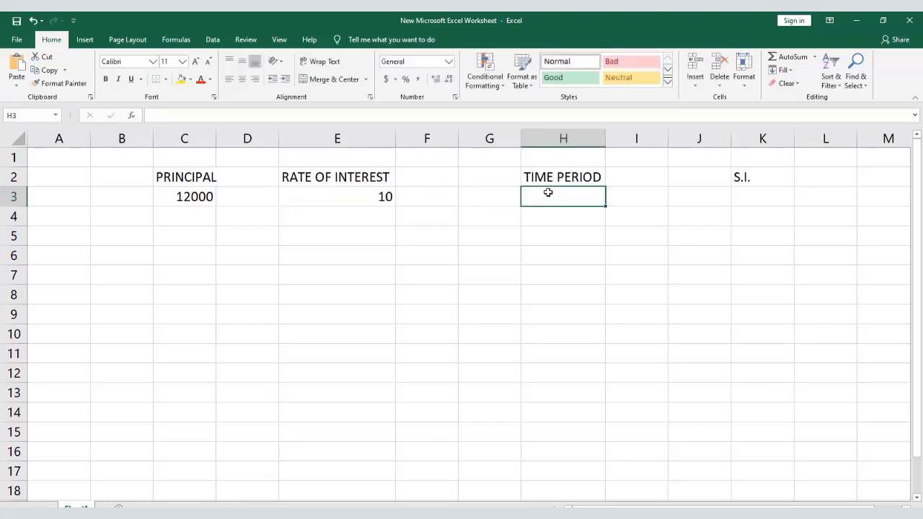
text(3)
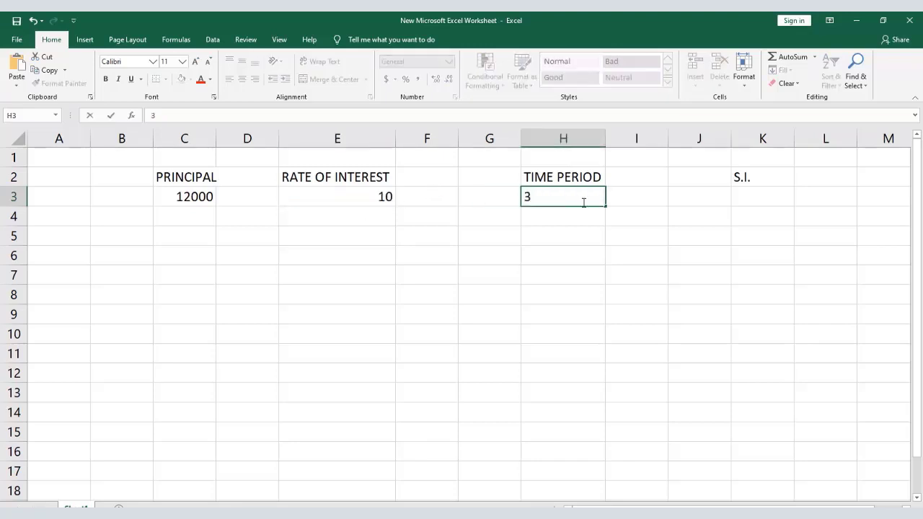
- Calculate the simple interest in K3 with the formula =C3*E3*H3/100
click(747, 196)
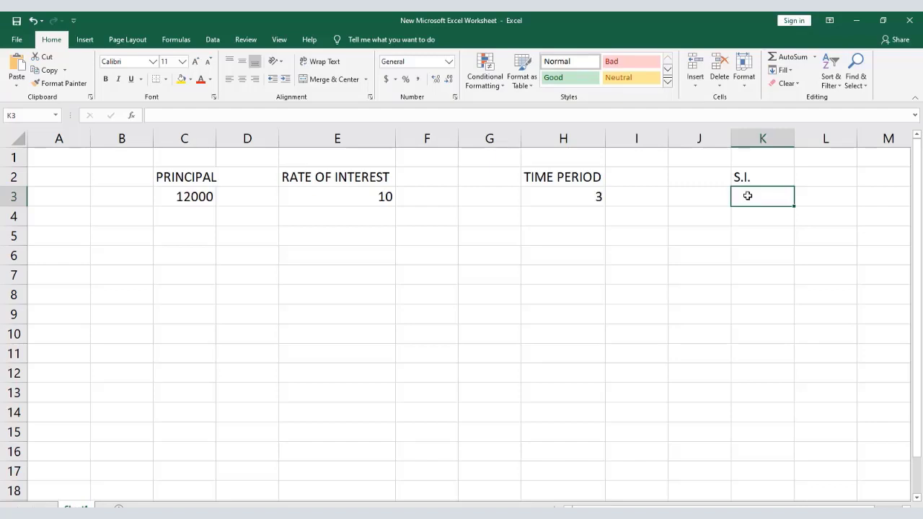
text(=)
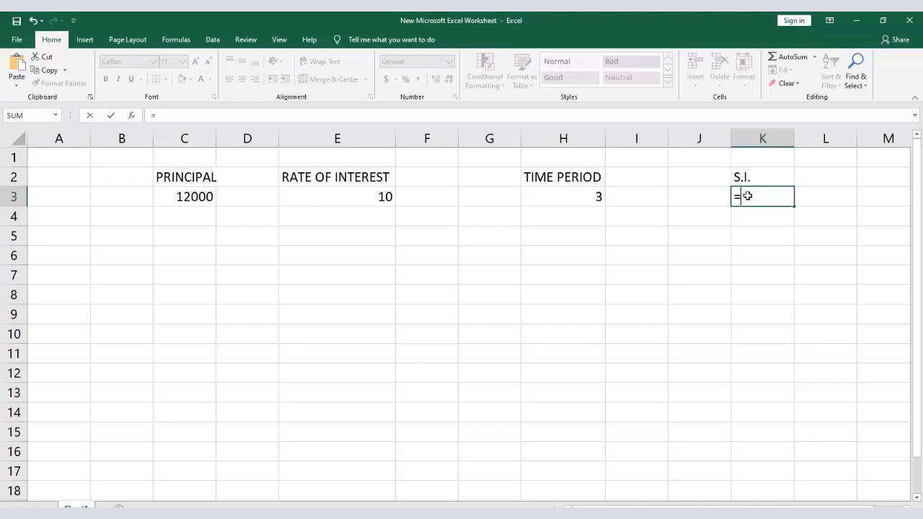
click(193, 199)
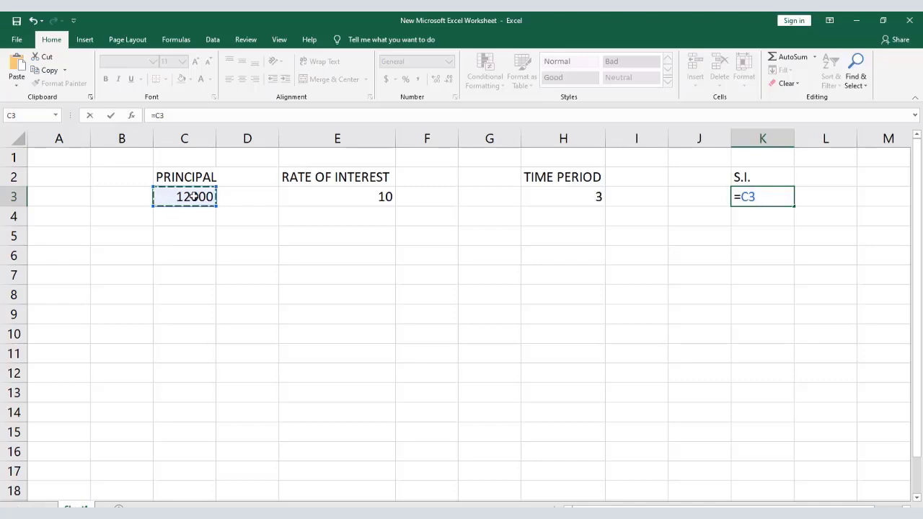
text(*)
click(349, 194)
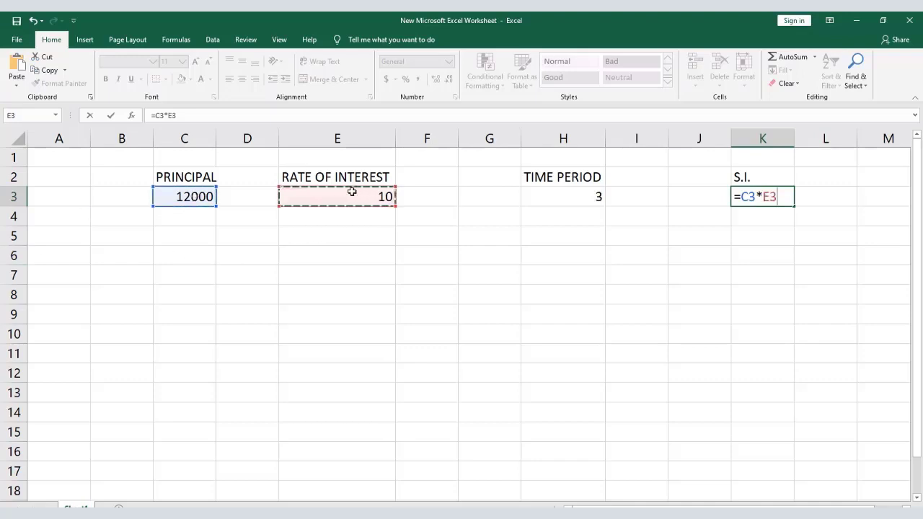
text(*)
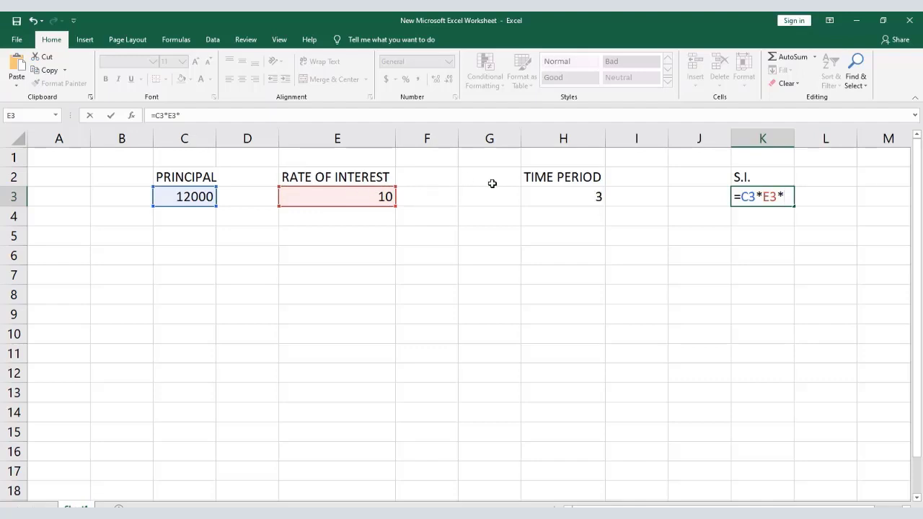
click(544, 197)
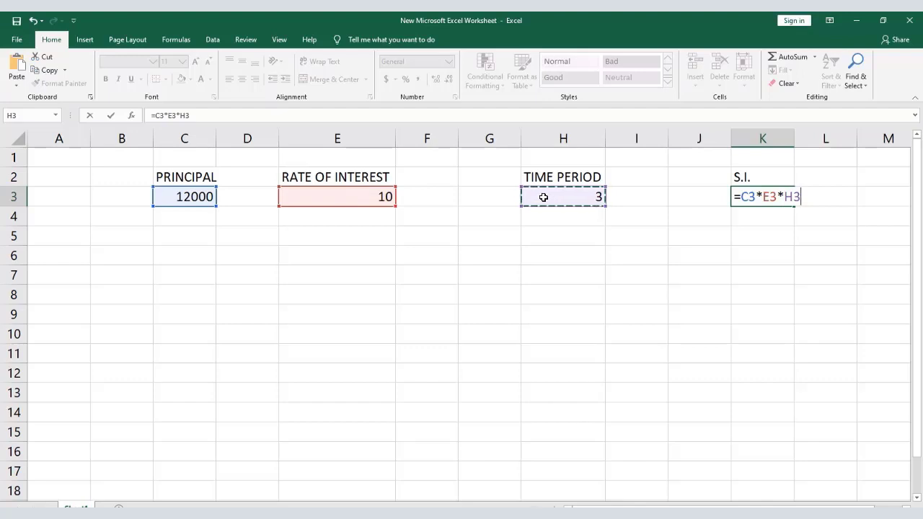
text(/100)
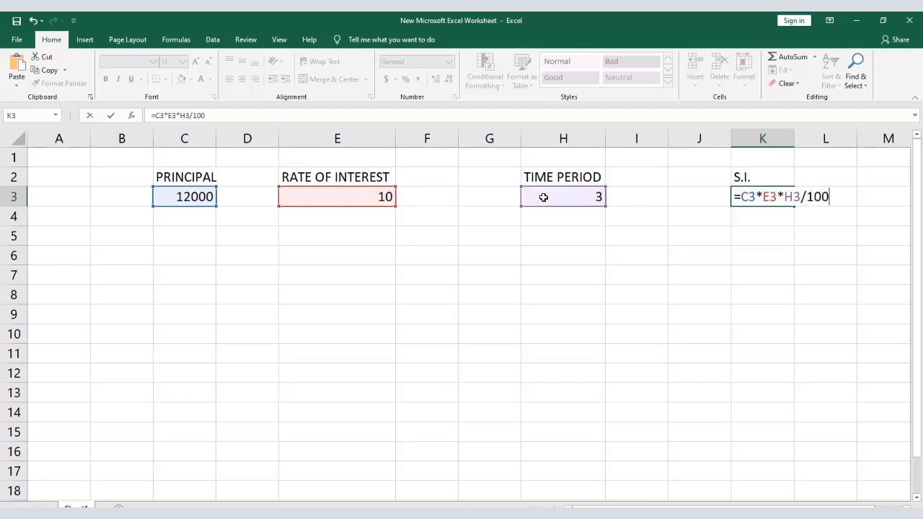
key(Return)
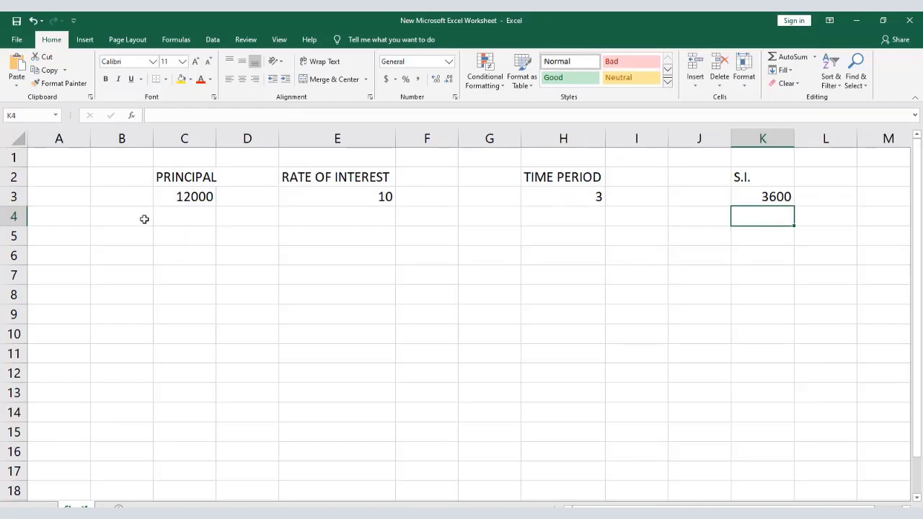
- Add the heading S.N in B2 and number the rows 1 to 10 in B3:B12, filling the series down from 1, 2, 3
click(119, 178)
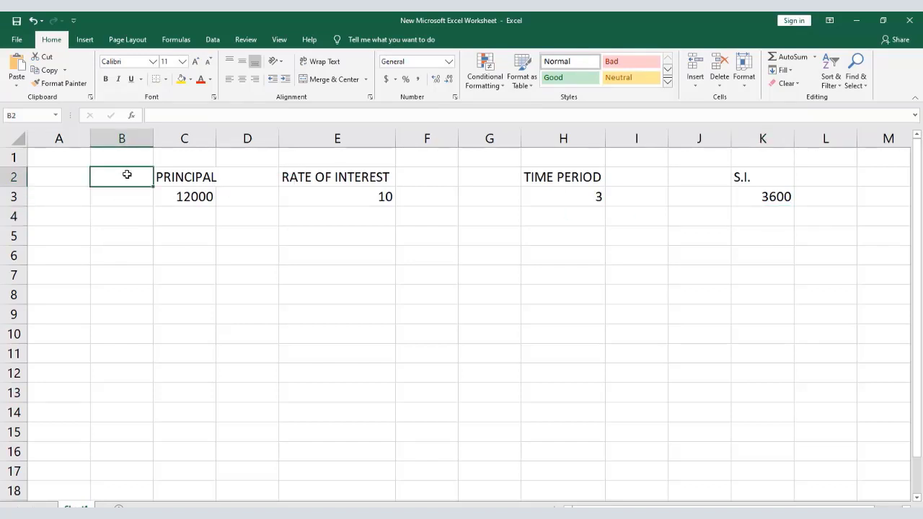
text(S.N)
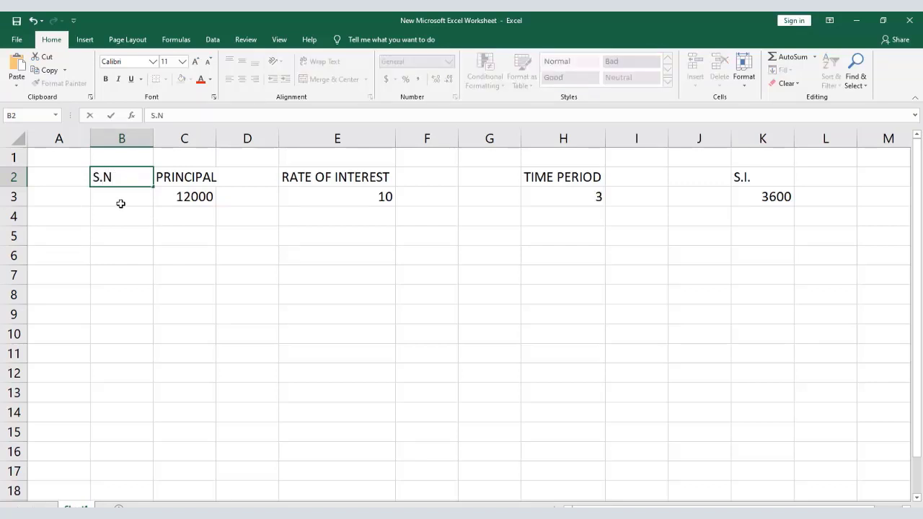
click(122, 198)
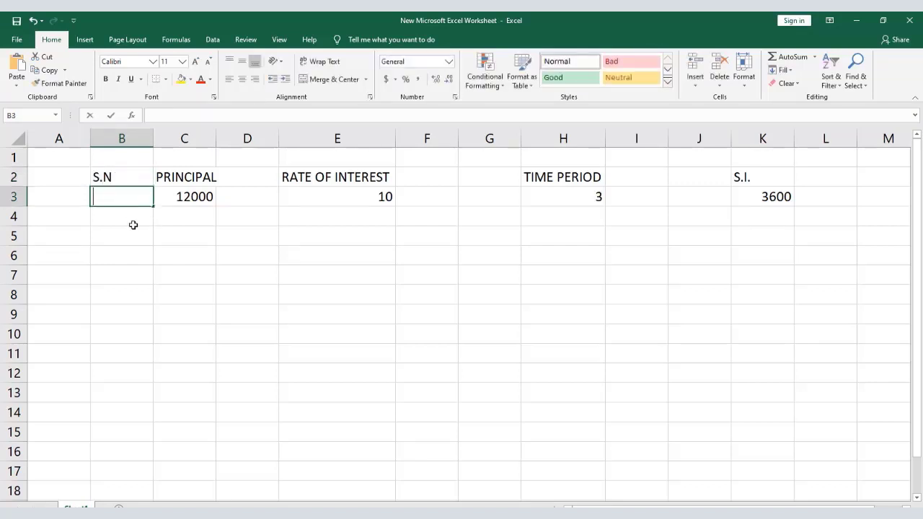
text(1)
click(127, 218)
text(2)
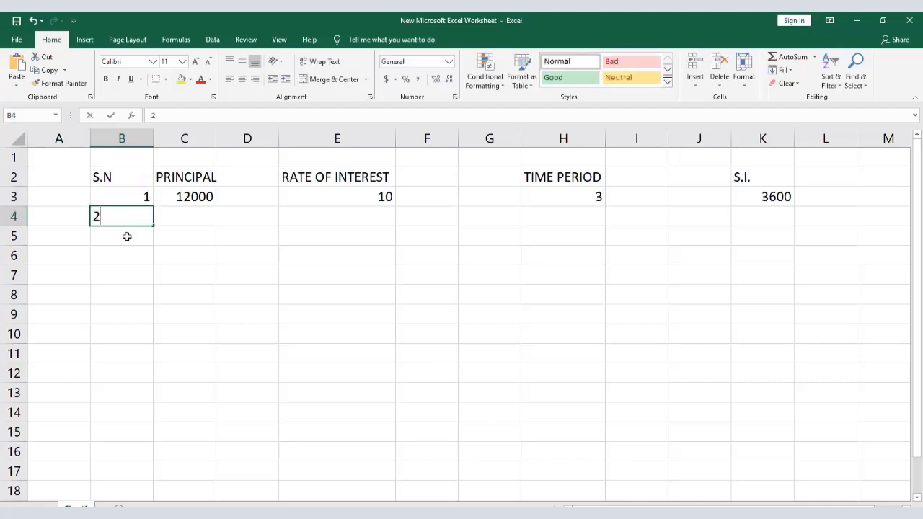
double_click(126, 237)
text(3)
key(Return)
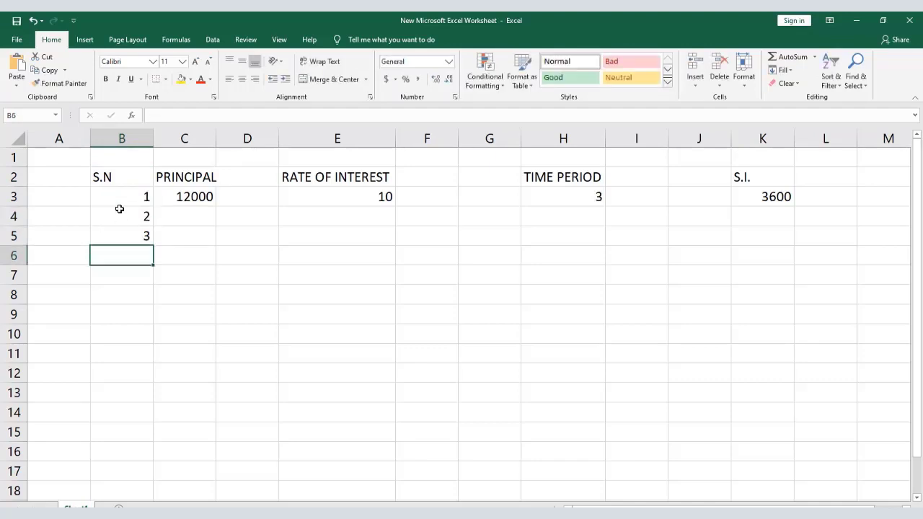
drag(119, 194, 130, 236)
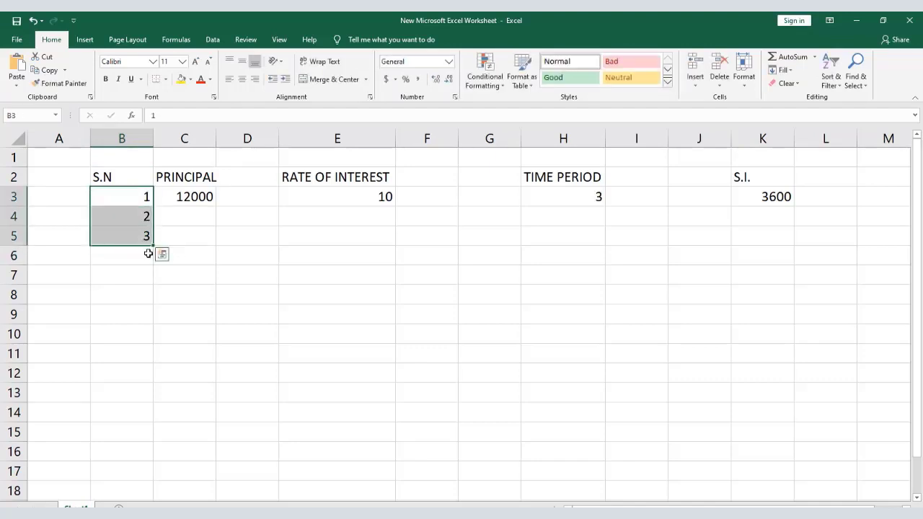
drag(159, 274, 164, 377)
- Enter the principal amounts 12500, 10000 and 7000 in cells C4 to C6
click(193, 217)
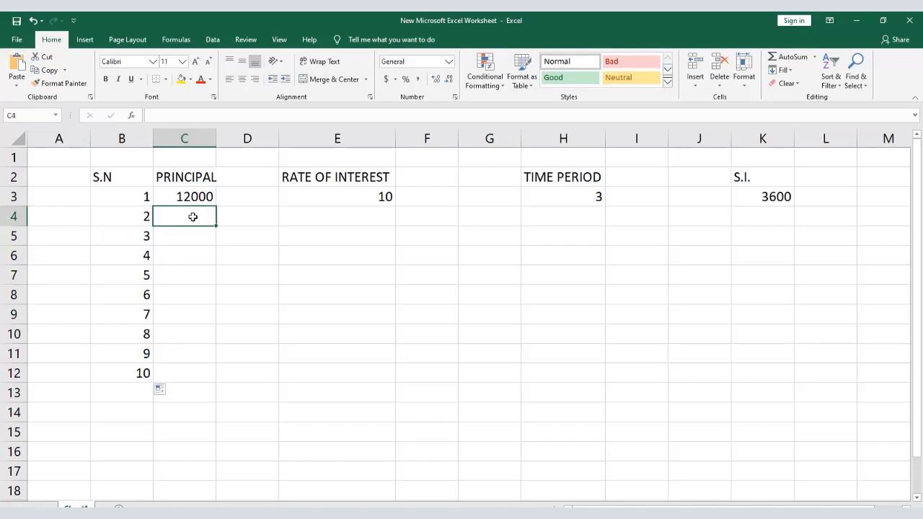
text(1)
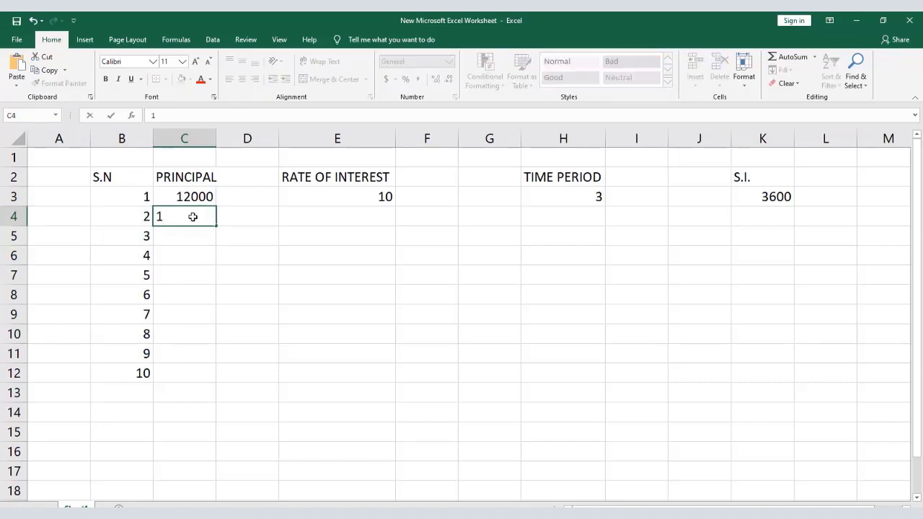
text(2500)
key(Return)
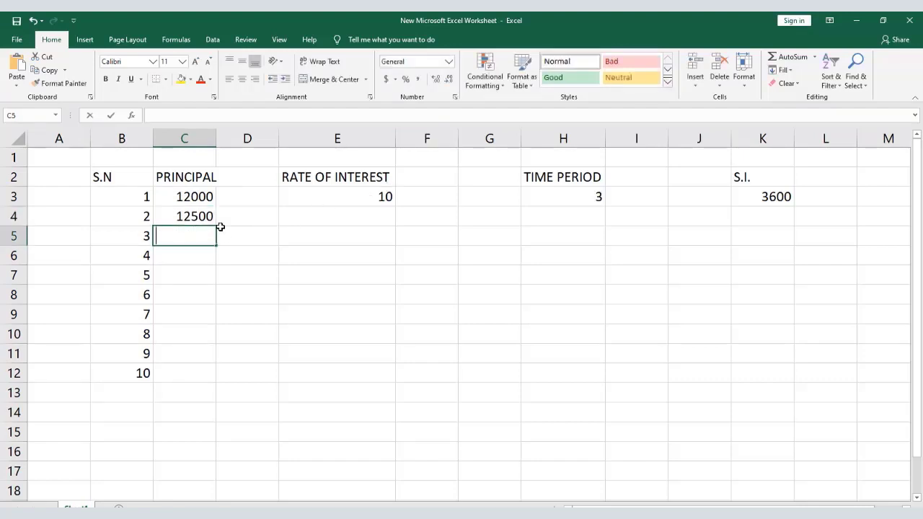
text(10000)
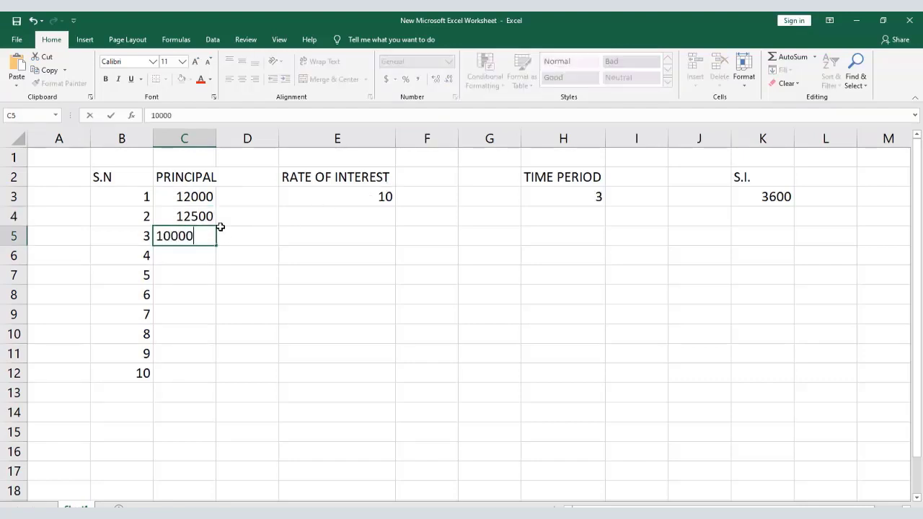
click(192, 256)
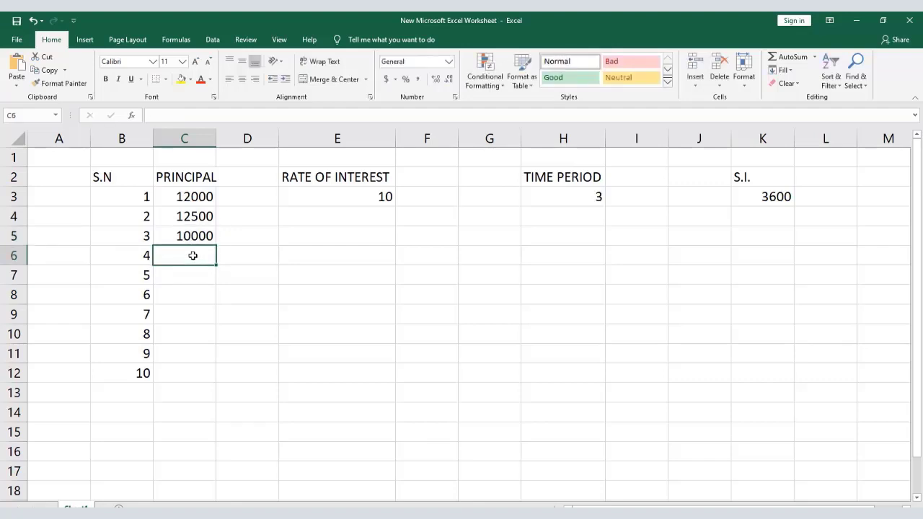
text(7)
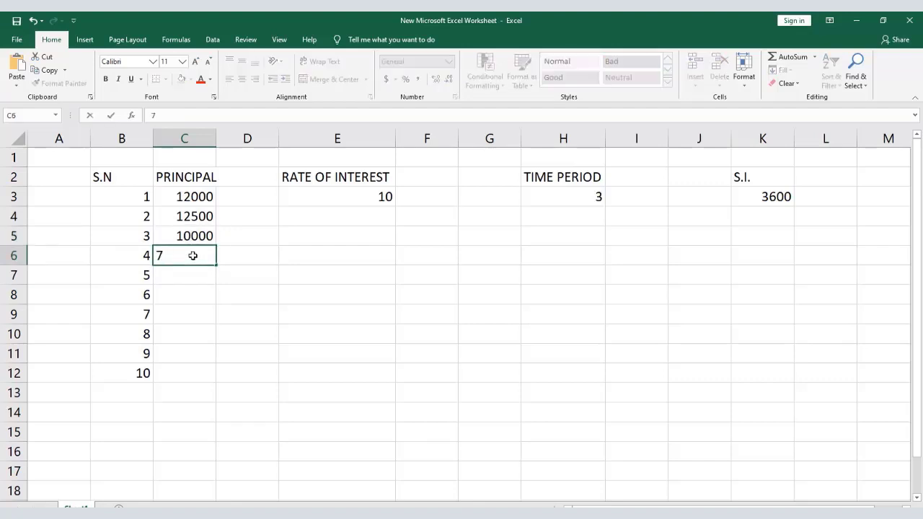
text(000)
- Enter the principal amounts 600, 1250 and 1500 in cells C7 to C9
click(206, 274)
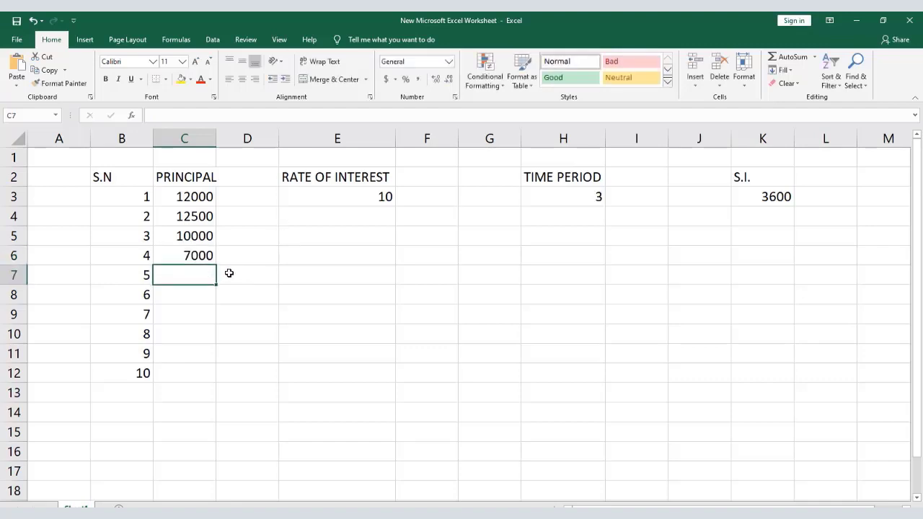
text(600)
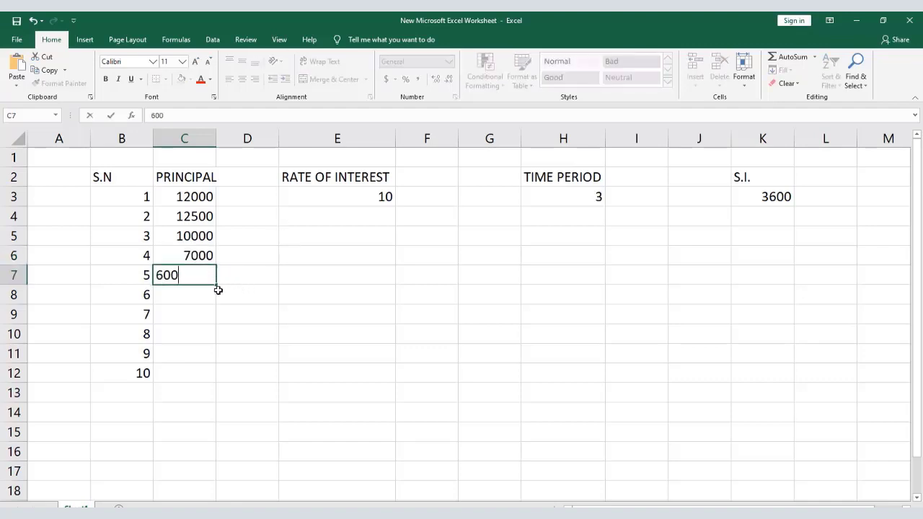
click(201, 292)
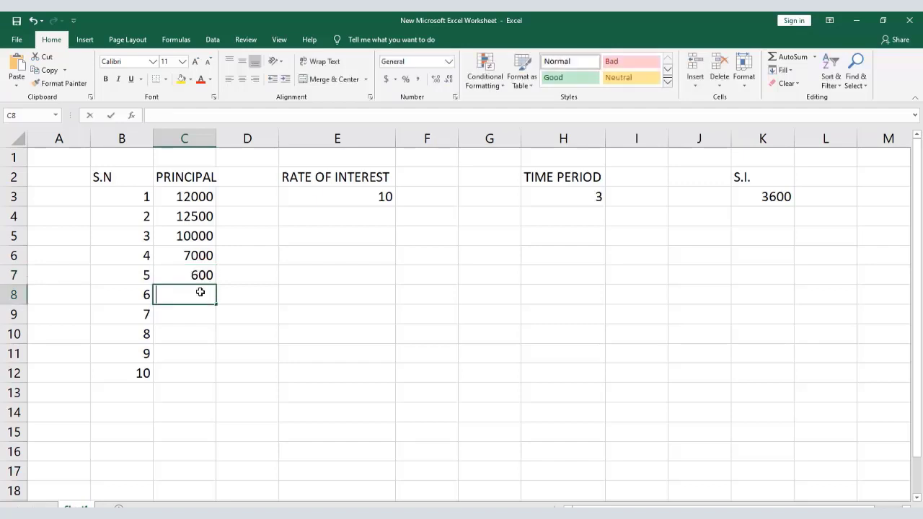
text(1250)
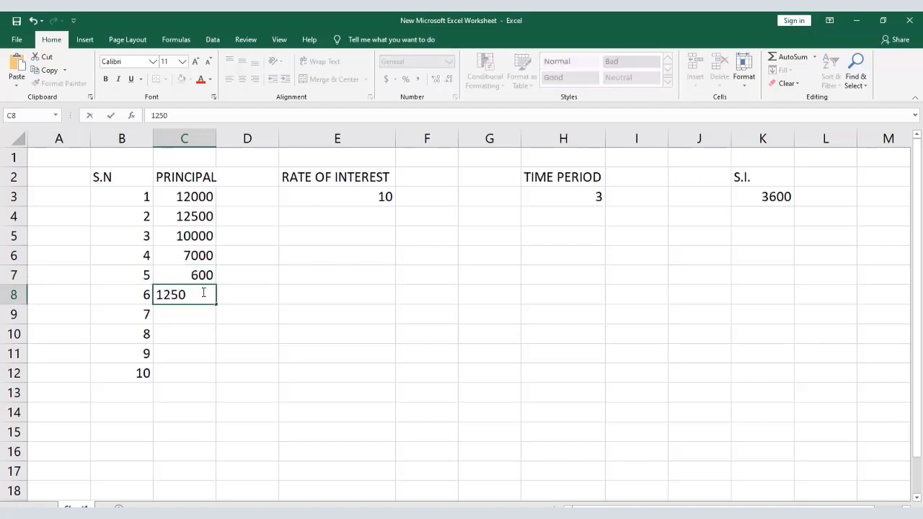
click(195, 313)
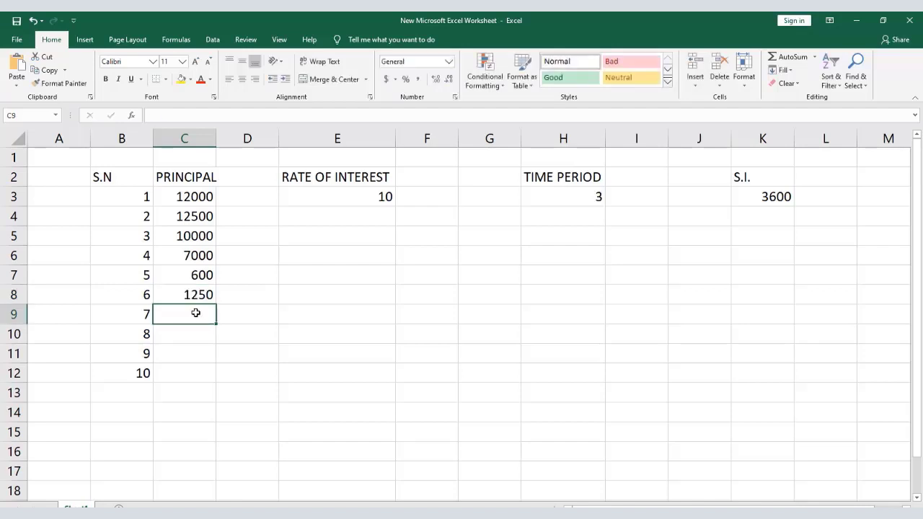
text(15)
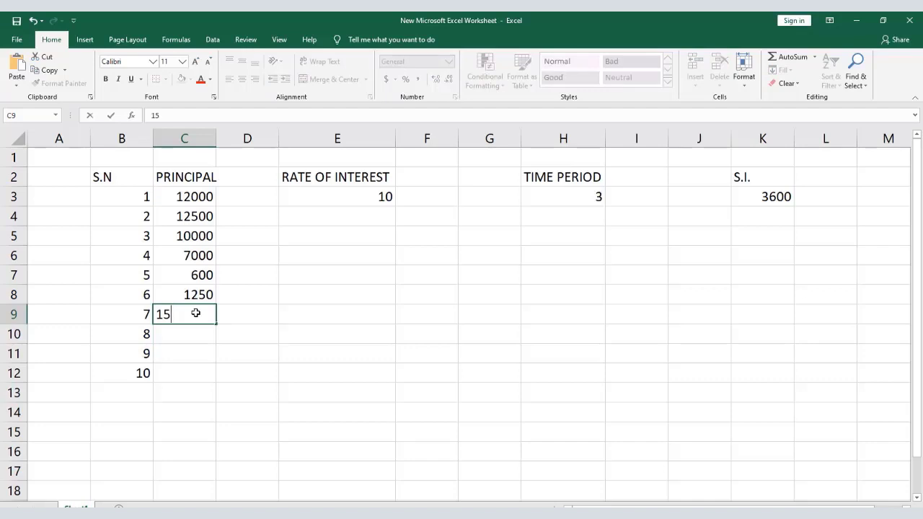
text(00)
- Enter the principal amounts 100000, 23000 and 45000 in cells C10 to C12
click(191, 334)
text(1)
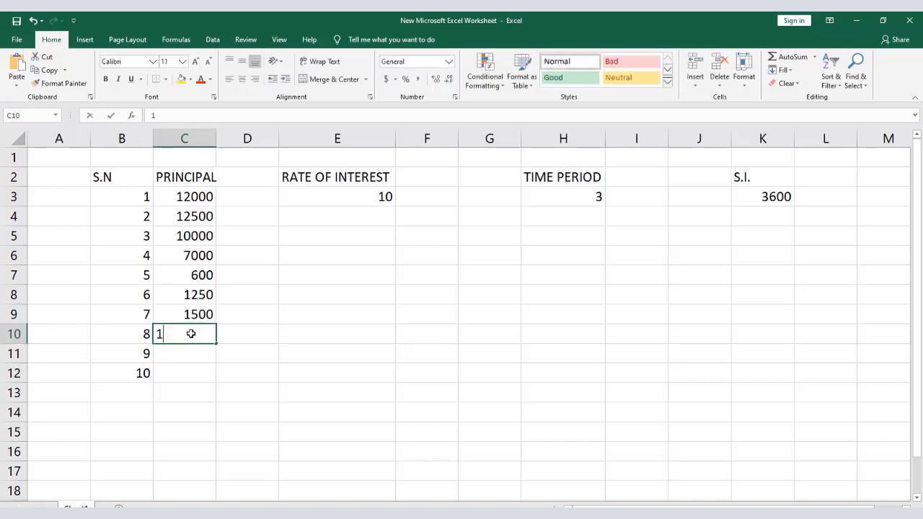
text(00000)
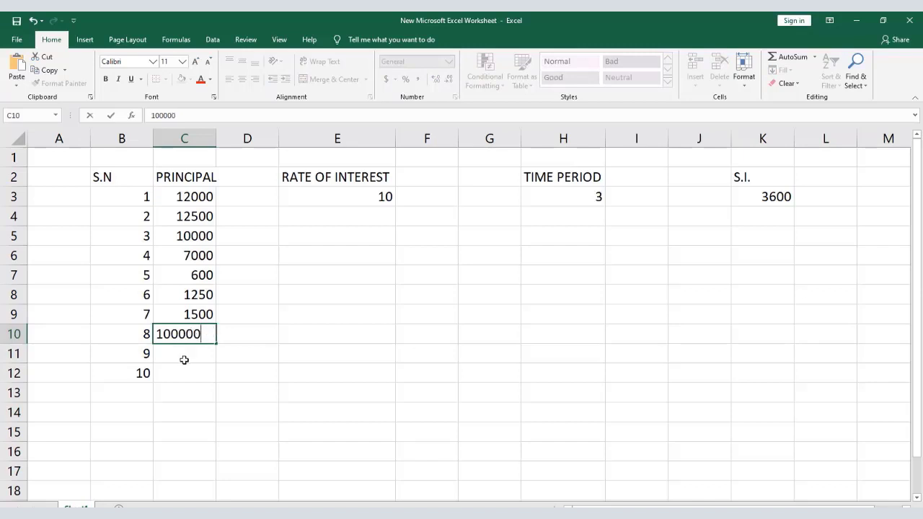
click(187, 351)
text(23000)
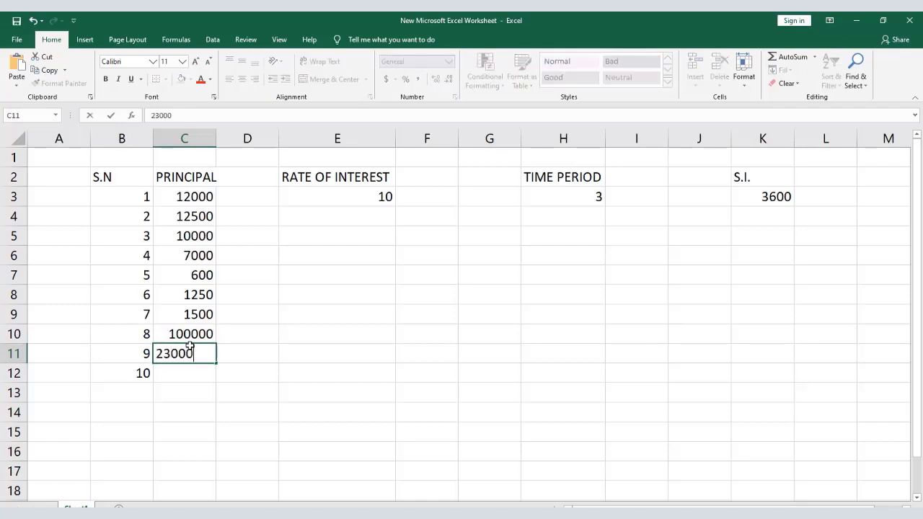
click(181, 373)
text(4)
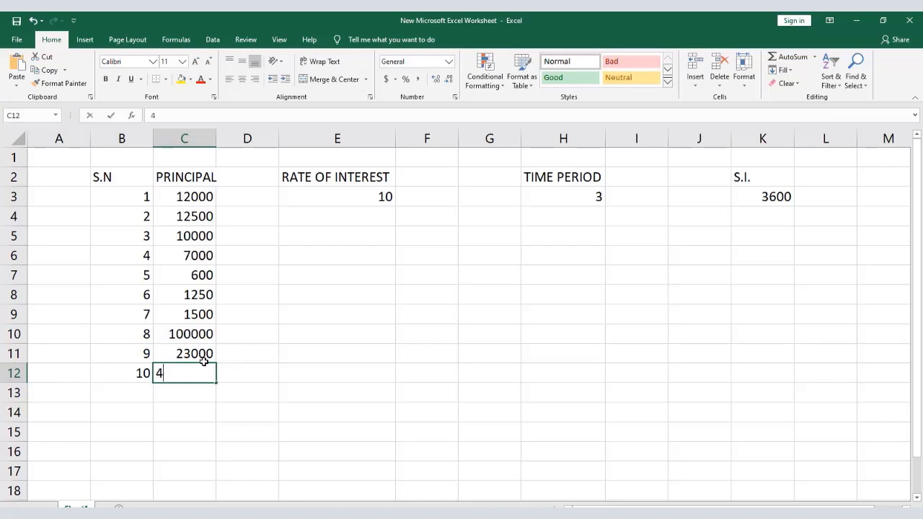
text(5000)
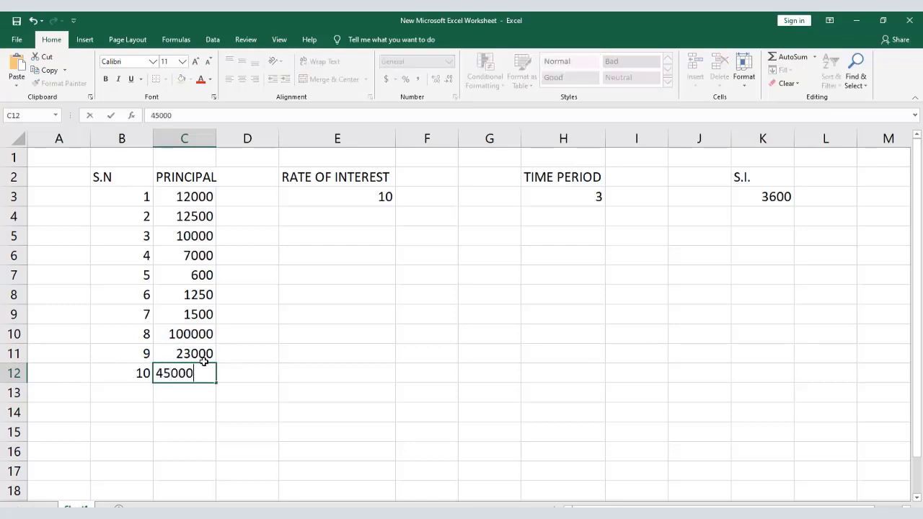
click(320, 339)
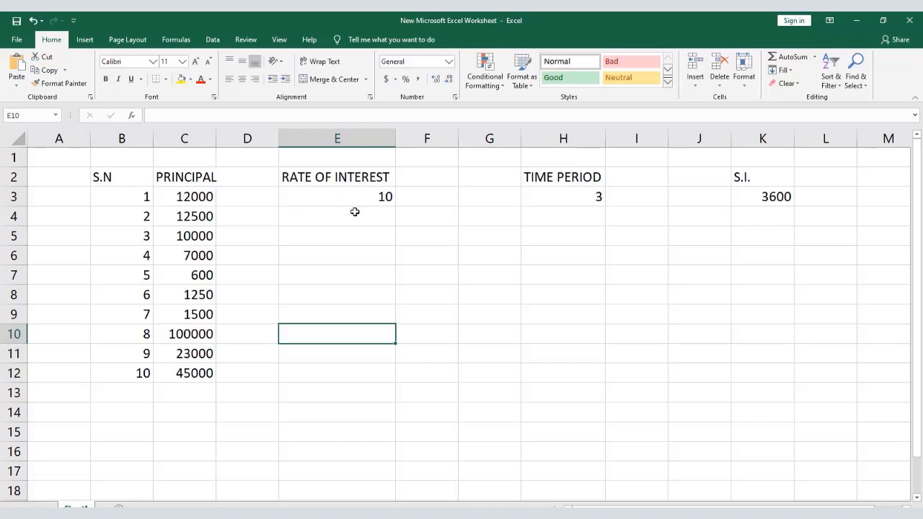
- Enter the interest rates 12, 15 and 10 in cells E4 to E6
click(355, 211)
click(361, 197)
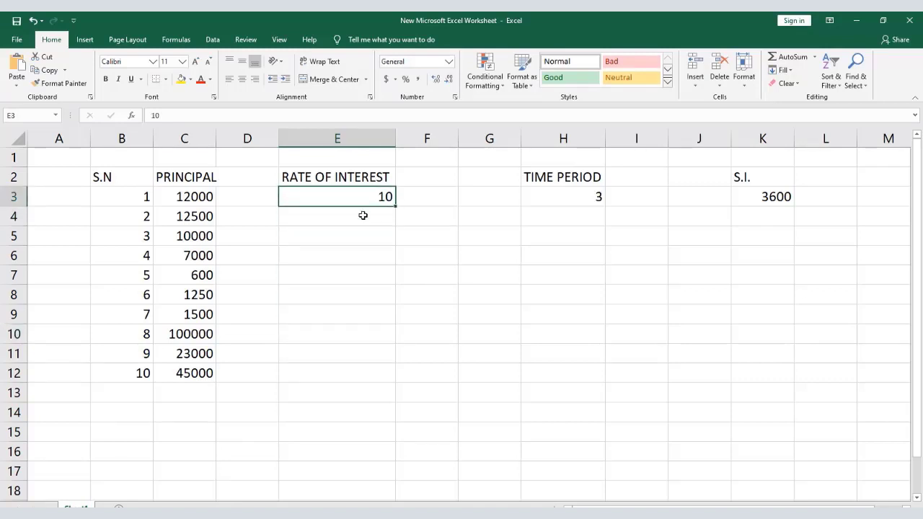
click(363, 216)
text(12)
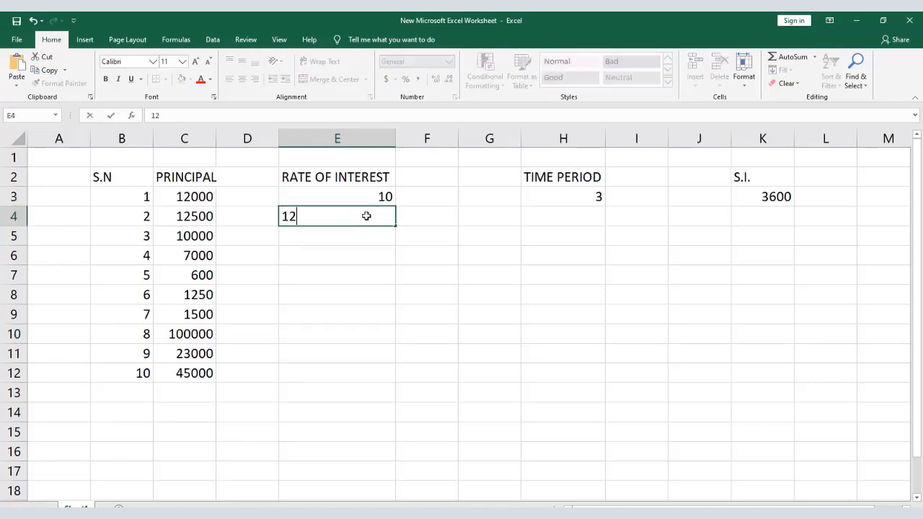
click(341, 235)
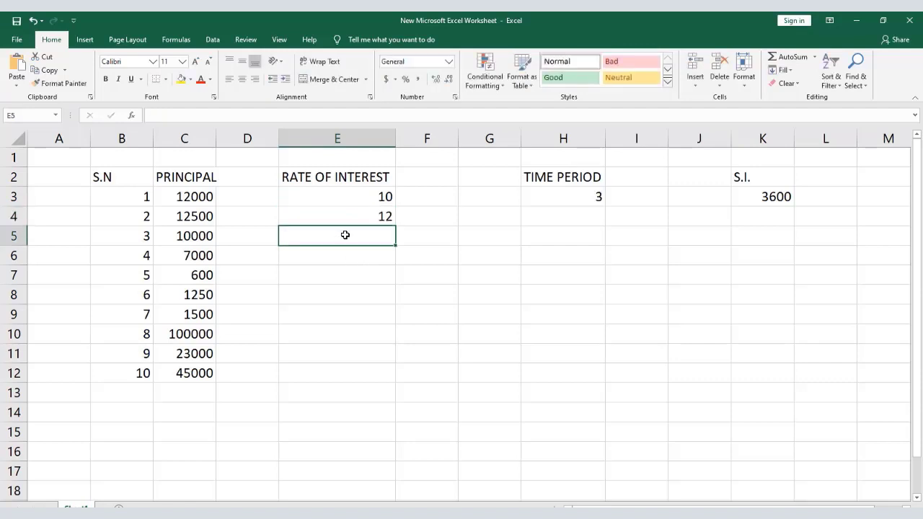
text(15)
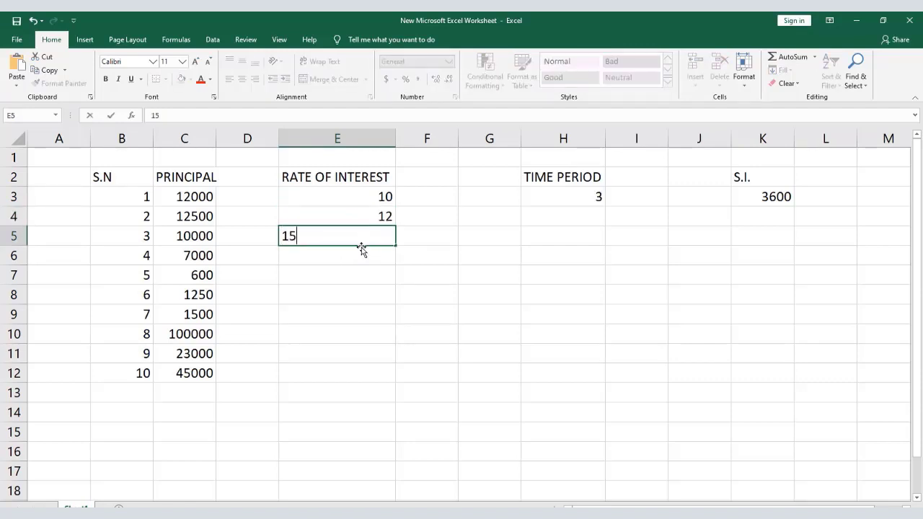
click(354, 261)
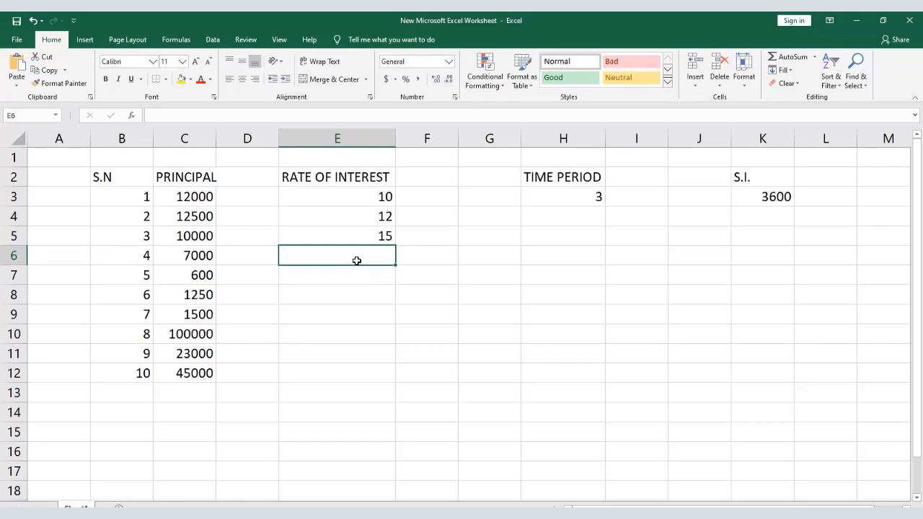
text(10)
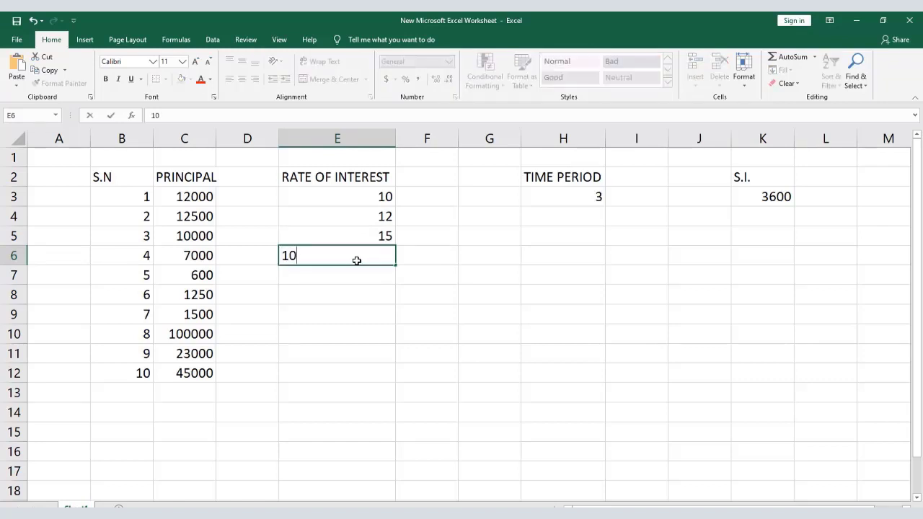
key(Return)
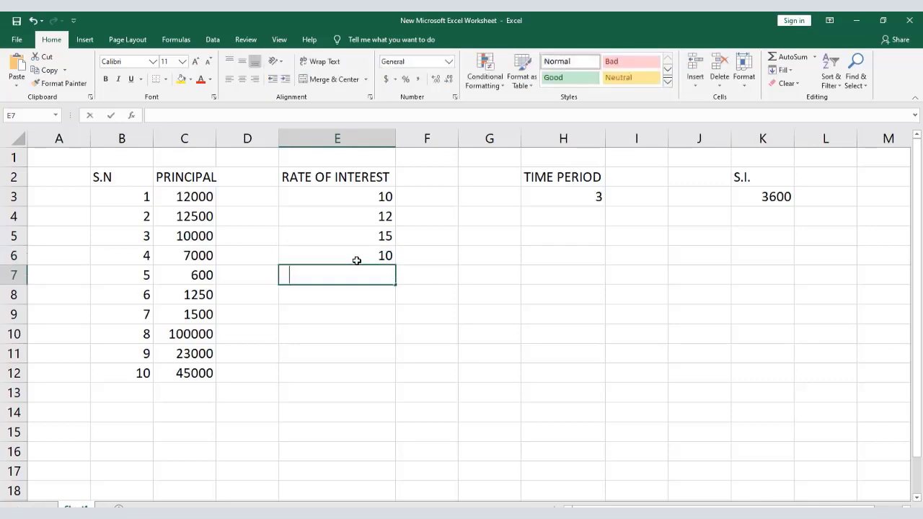
- Enter the interest rates 16 in E7 and 10 in E8, and fill the 10 down from E8 to E12
text(16)
key(Return)
text(10)
key(Return)
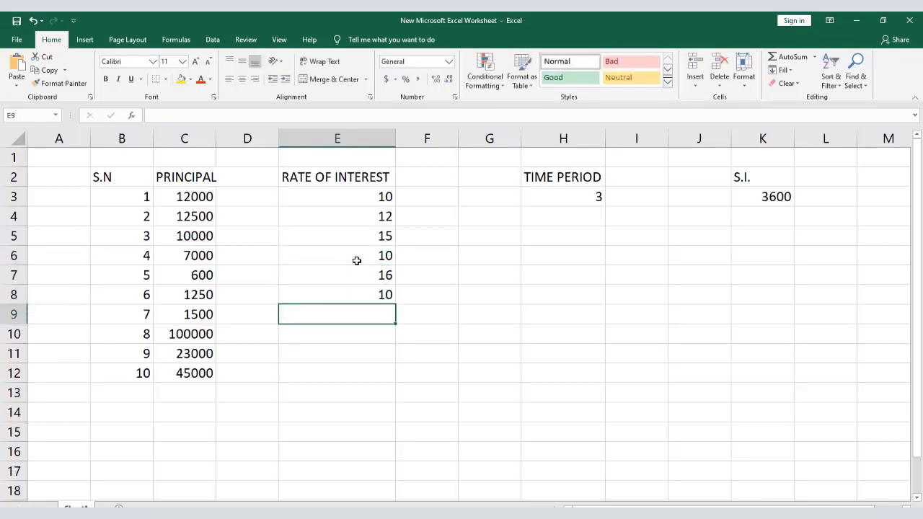
click(364, 294)
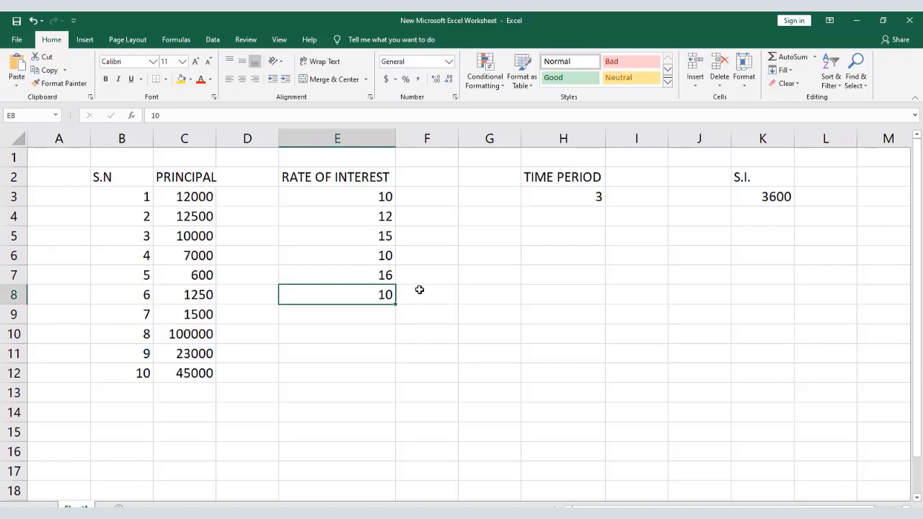
drag(405, 325, 402, 375)
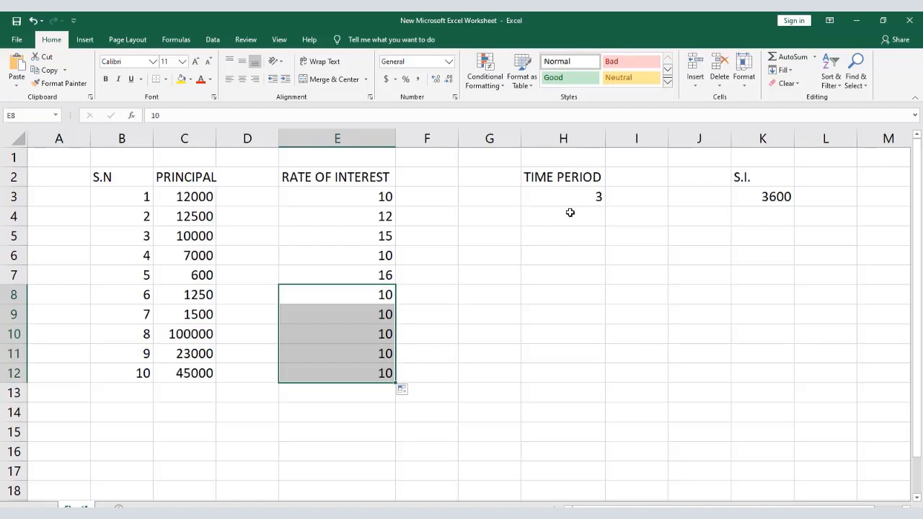
- Enter the time periods 2, 4, 1, 3 and 4 in cells H4 to H8
click(565, 223)
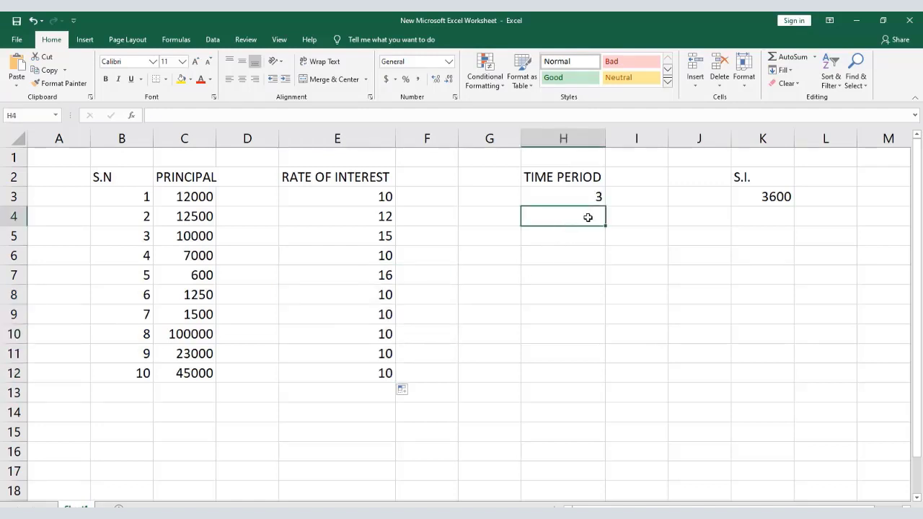
text(2)
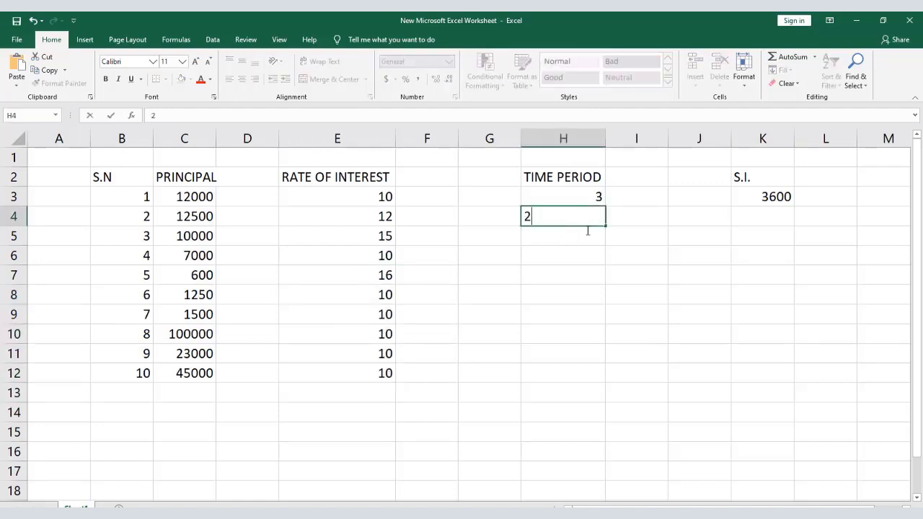
click(569, 241)
text(4)
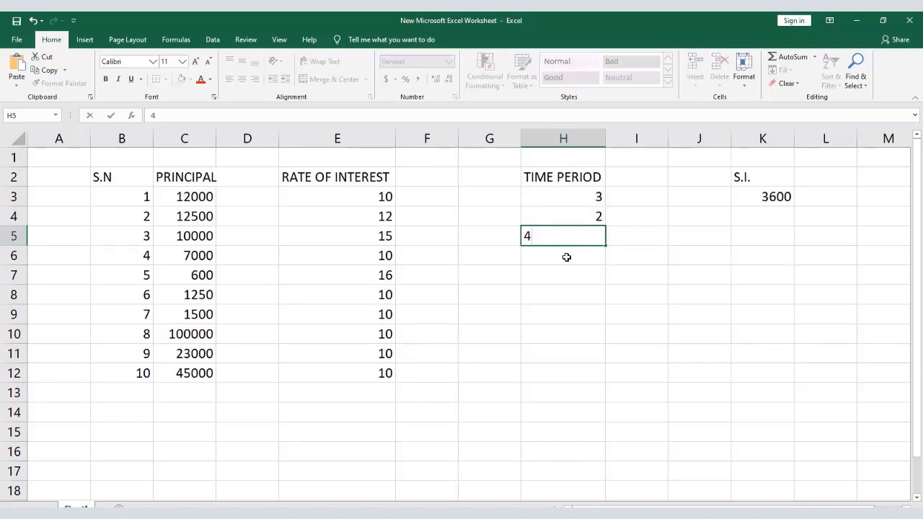
click(566, 257)
text(1)
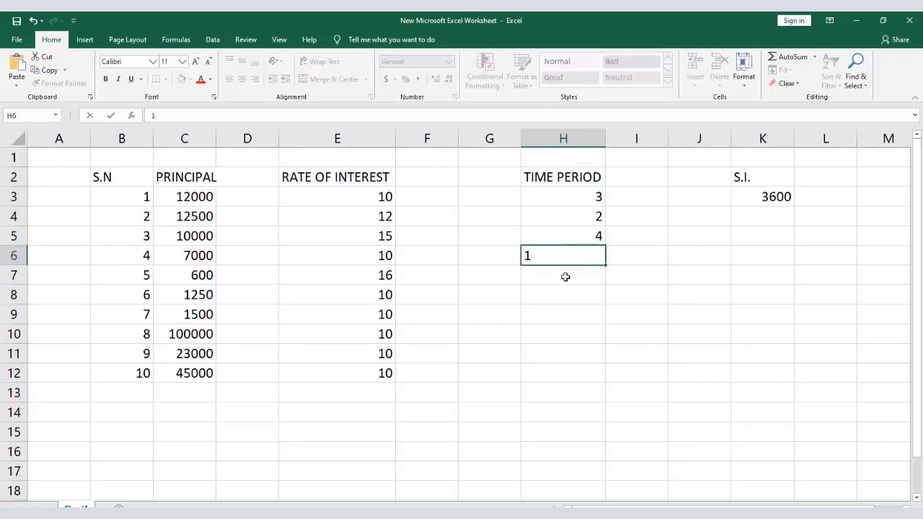
click(566, 275)
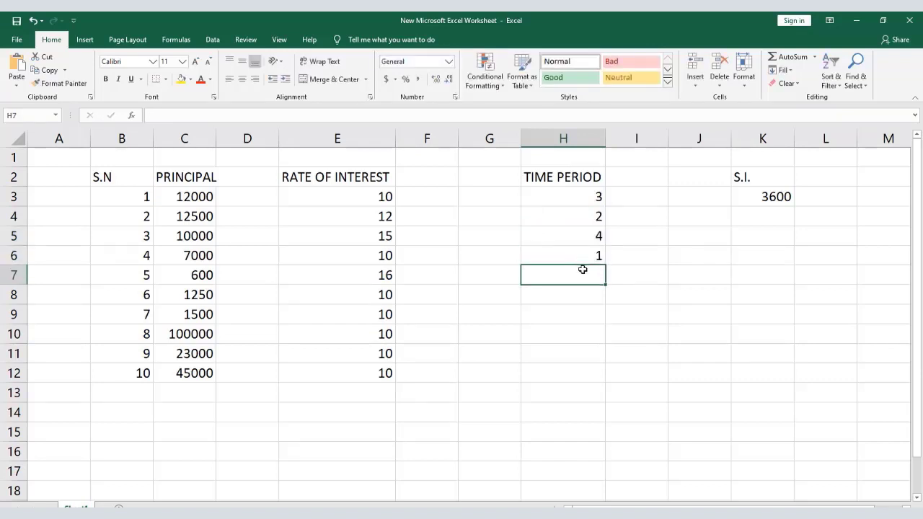
text(3)
click(583, 295)
text(4)
- Enter the time periods 4, 3, 3 and 3 in cells H9 to H12
click(575, 310)
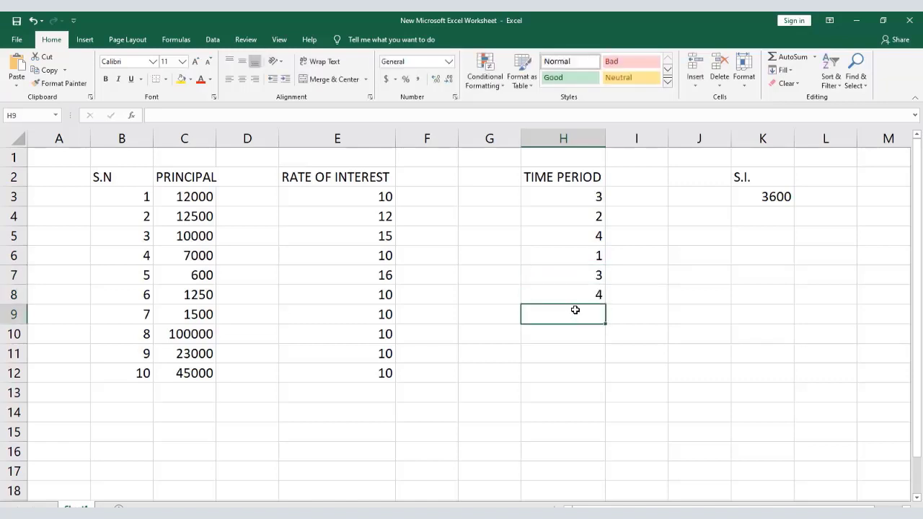
text(4)
double_click(575, 335)
text(3)
click(569, 355)
text(3)
click(568, 379)
text(3)
click(657, 373)
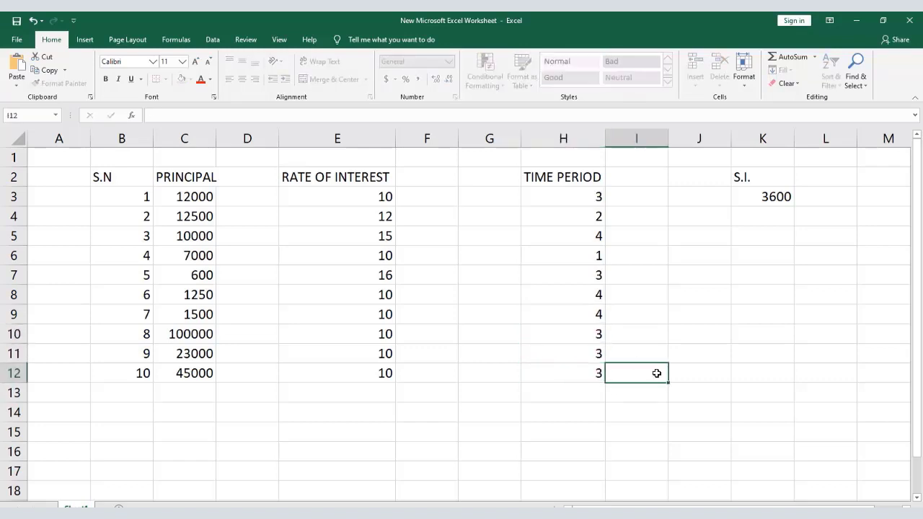
- Fill the simple interest formula from K3 down to K12
click(765, 193)
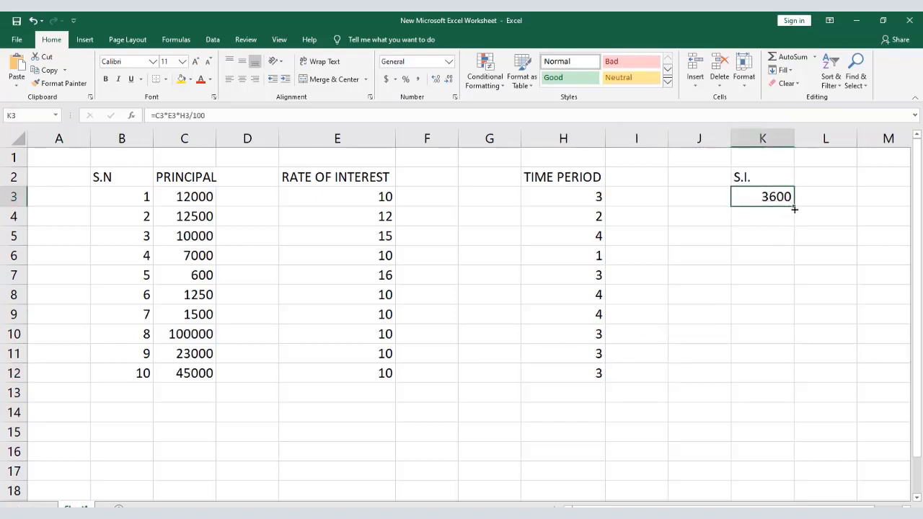
drag(794, 208, 793, 380)
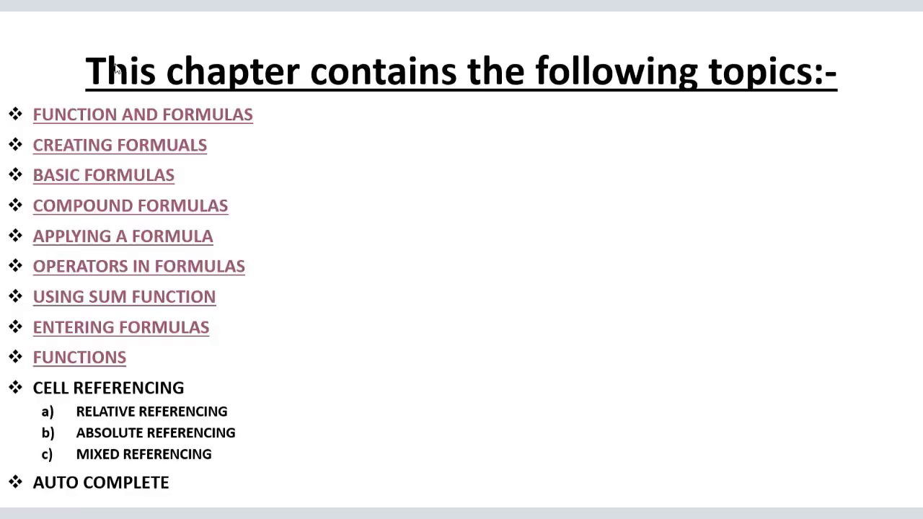
click(167, 236)
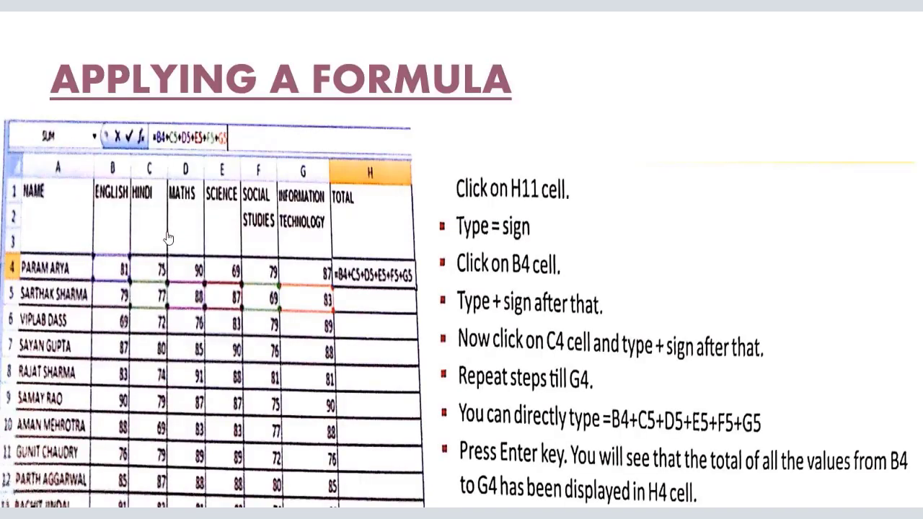
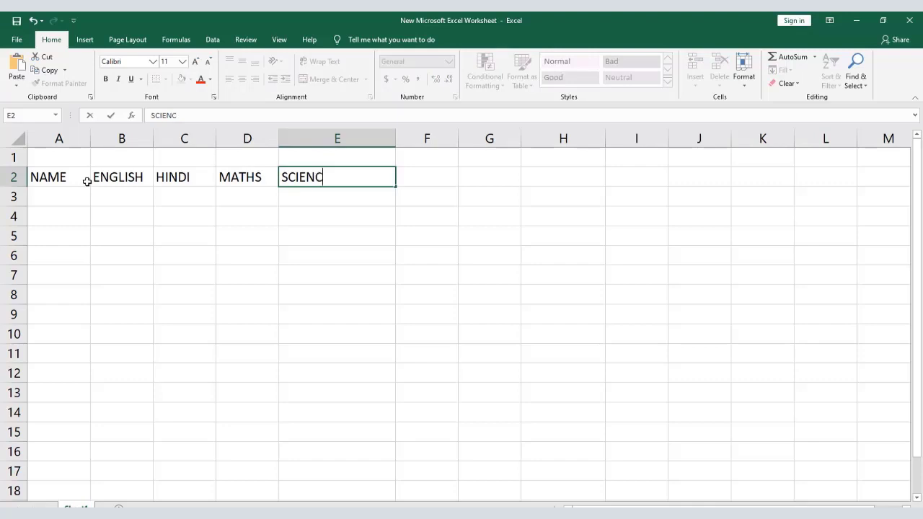
- Complete the SCIENCE heading in E2 and add the headings S.ST., INF. TECH. and TOTAL in F2 to H2
text(E)
key(Tab)
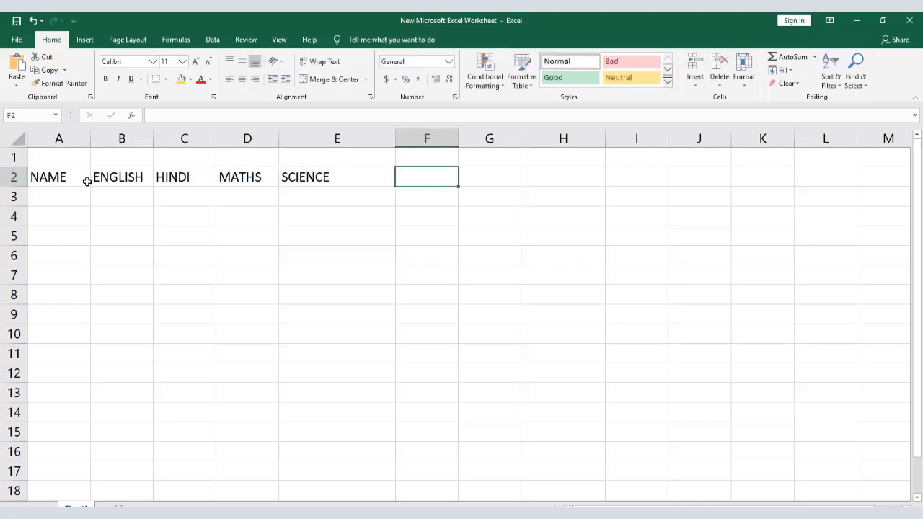
text(S.ST)
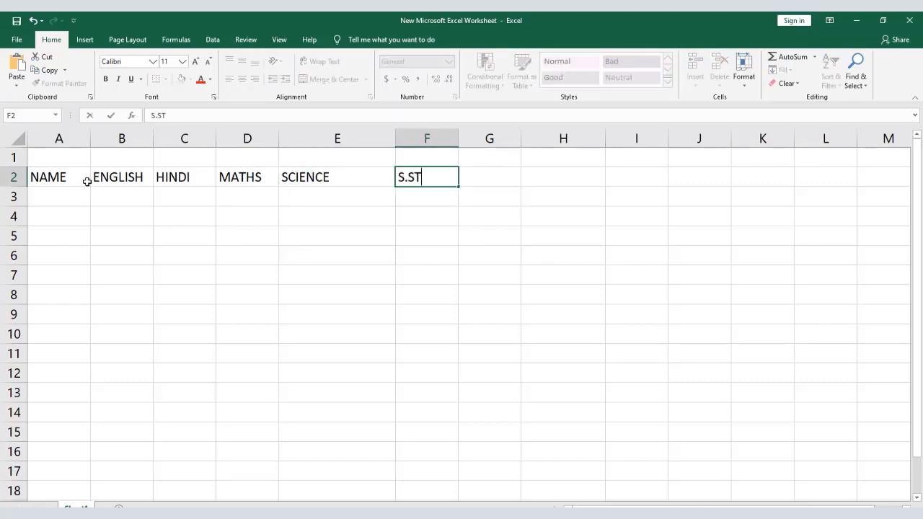
text(.)
key(Tab)
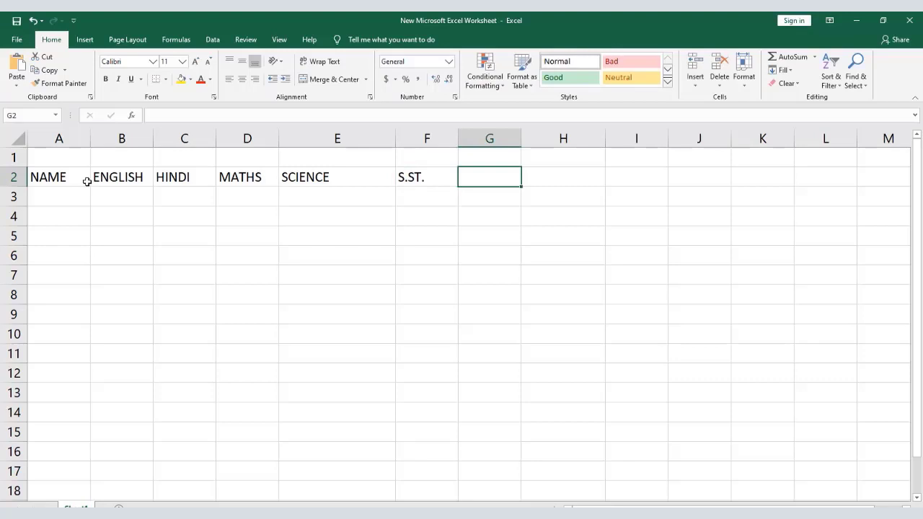
text(INF.)
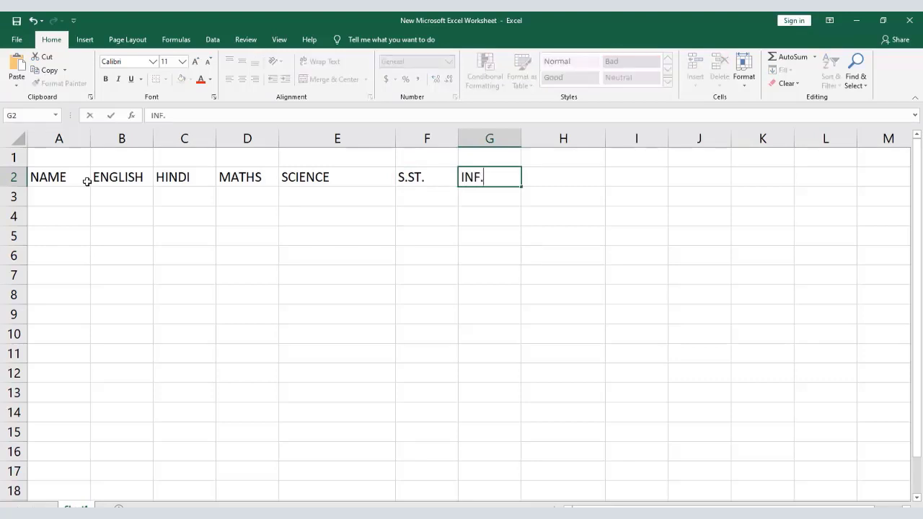
text( TECH.)
key(Tab)
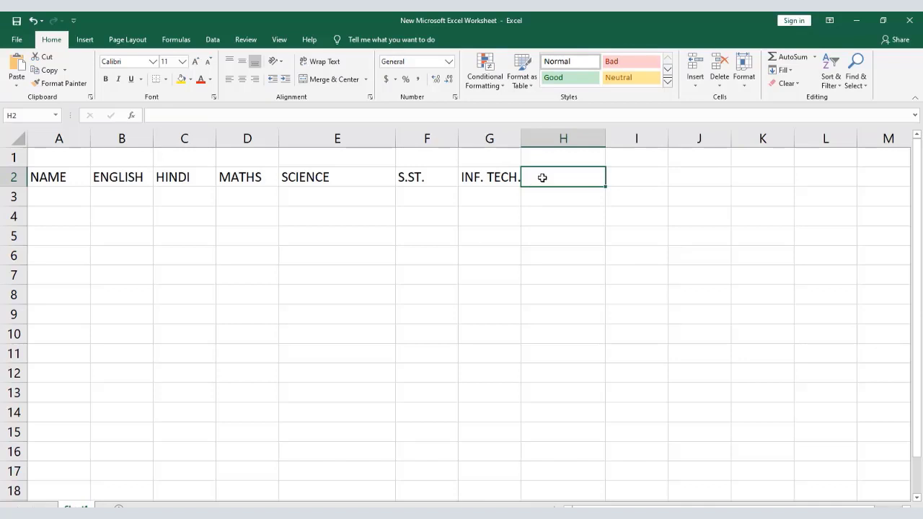
text(TOA)
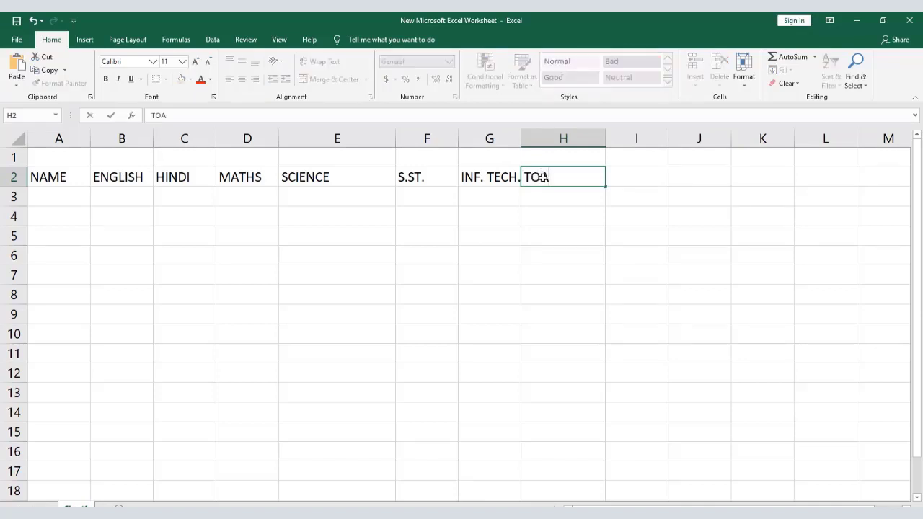
text(AL)
- Enter the first student's full name in A3 and widen column A to fit it
click(80, 198)
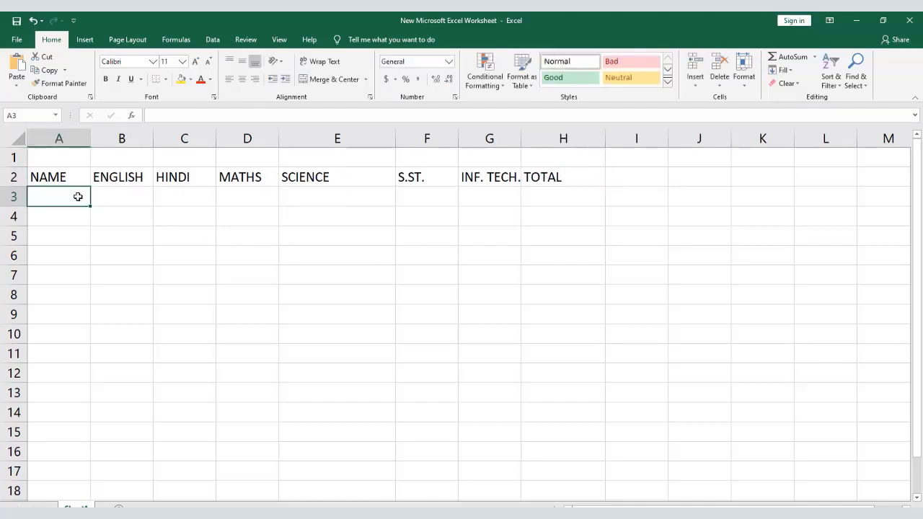
text(PAR)
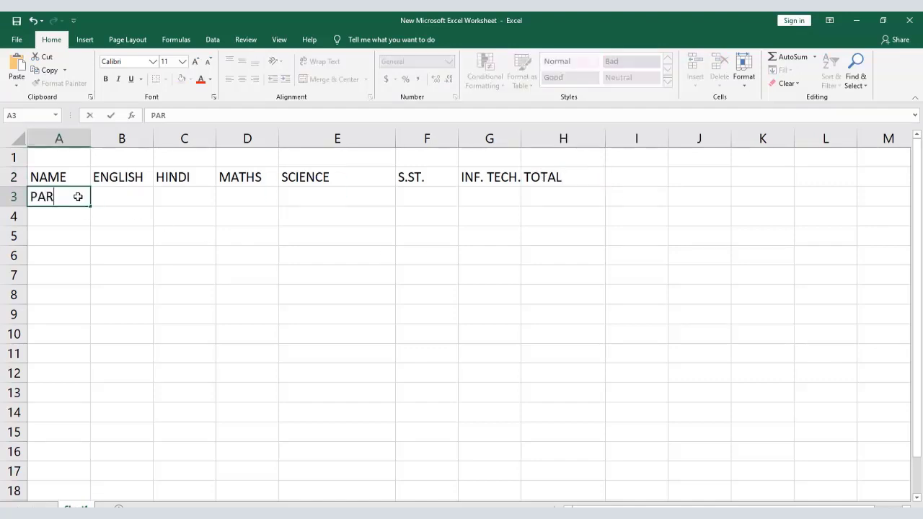
text(AM ARYA)
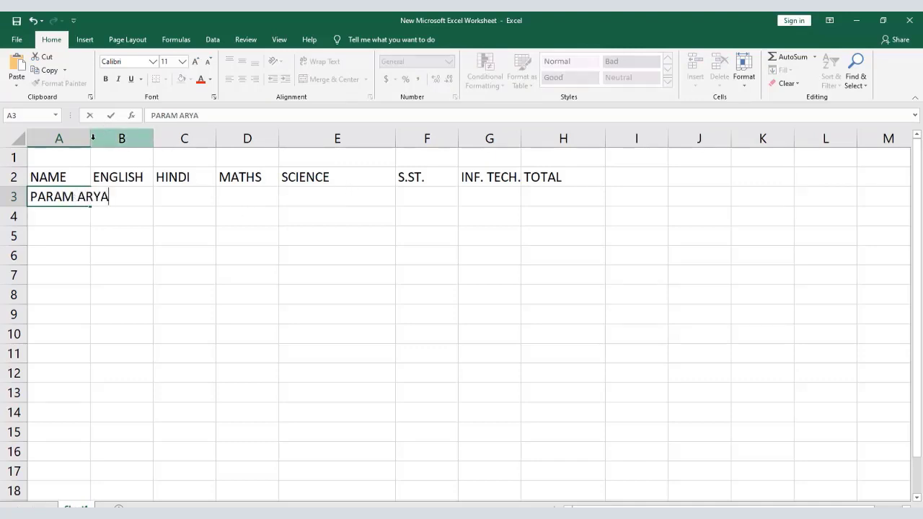
drag(90, 139, 114, 138)
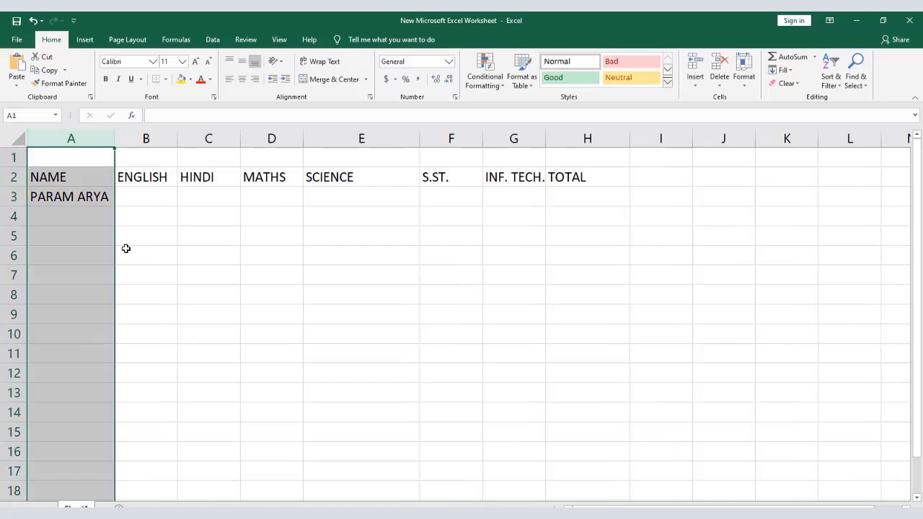
- Enter the second student's full name in A4
click(75, 215)
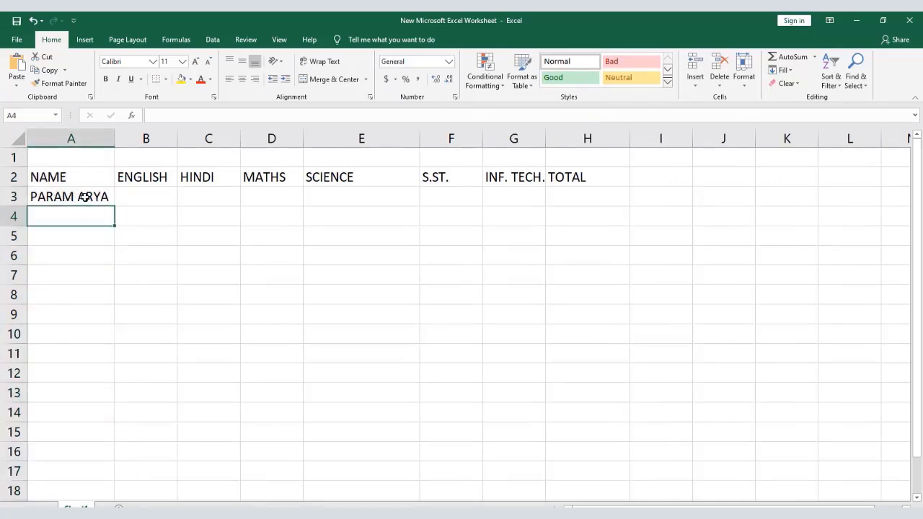
text(SAR)
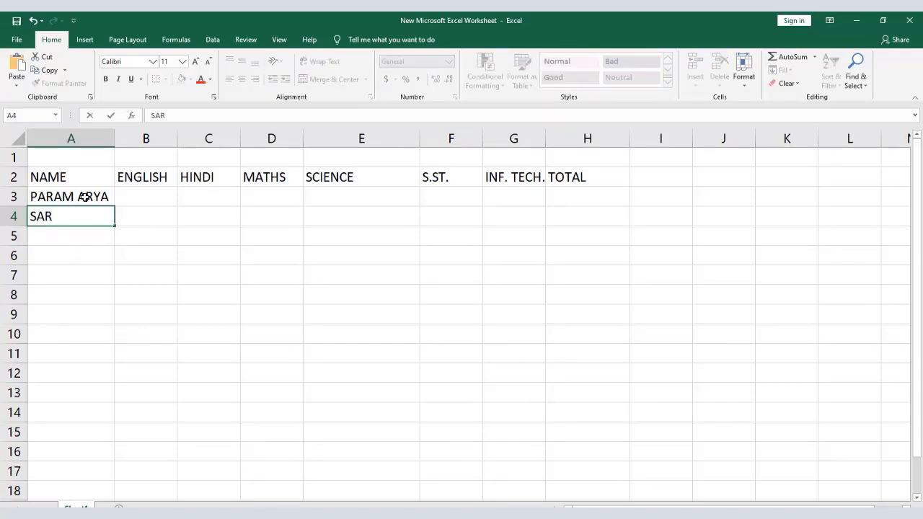
text(THAA)
key(BackSpace)
text(KJ)
text( SHARMA)
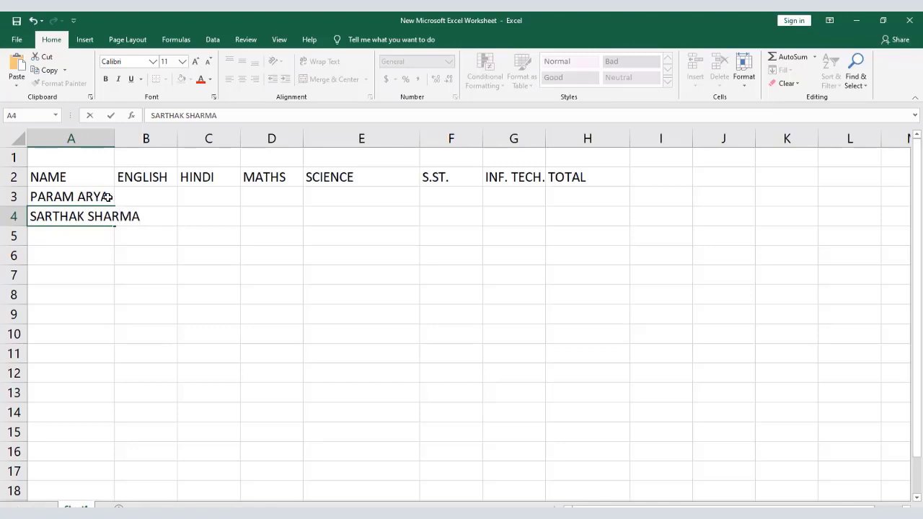
- Enter the third and fourth students' full names in A5 and A6
click(89, 229)
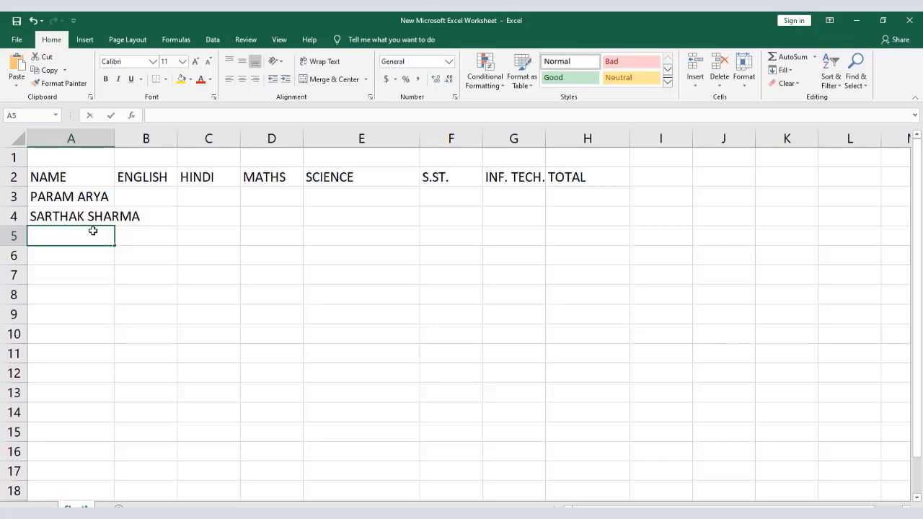
text(VIPLAB DASS)
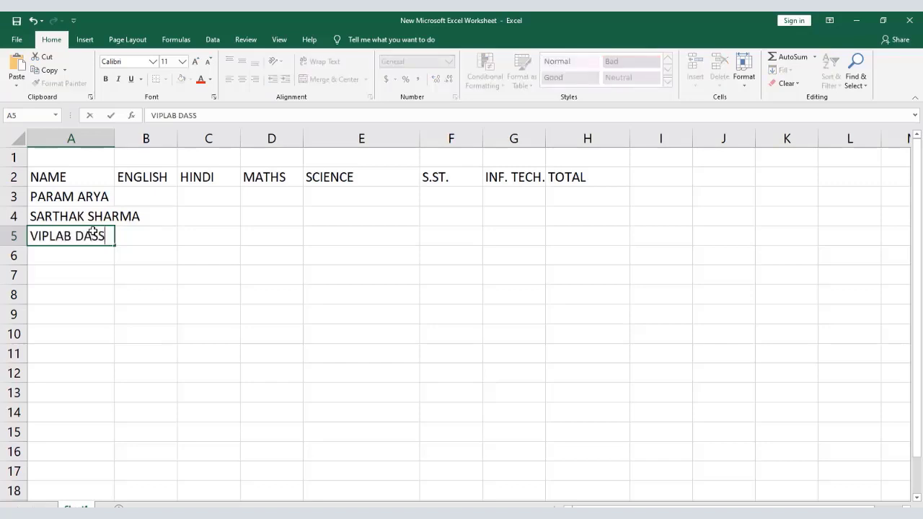
key(Return)
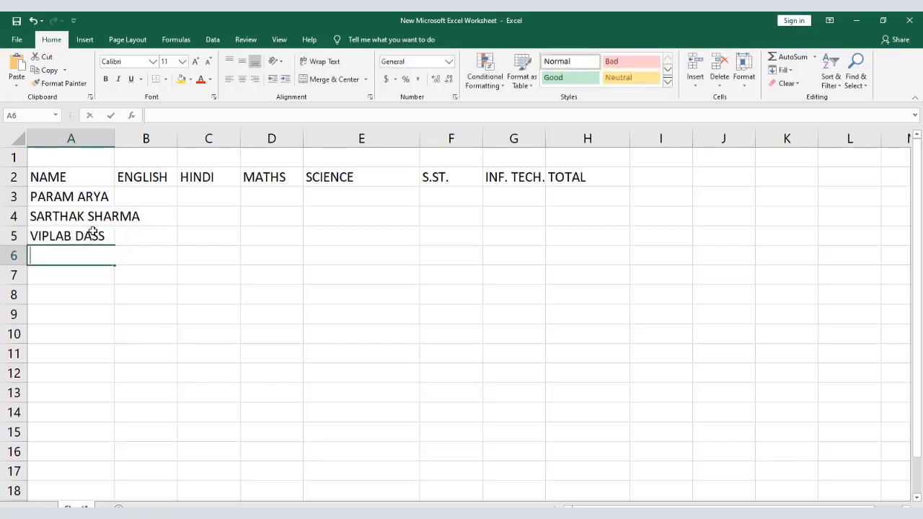
text(SAYAN GUPTA)
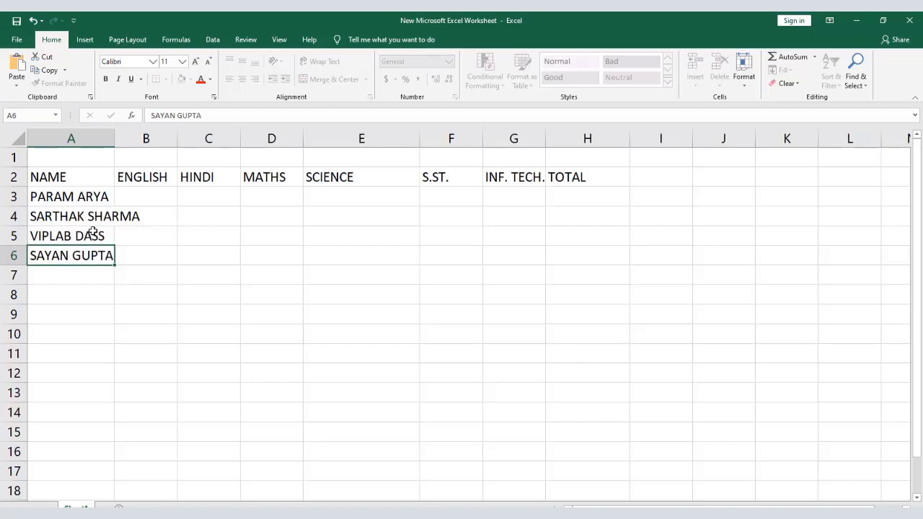
key(Return)
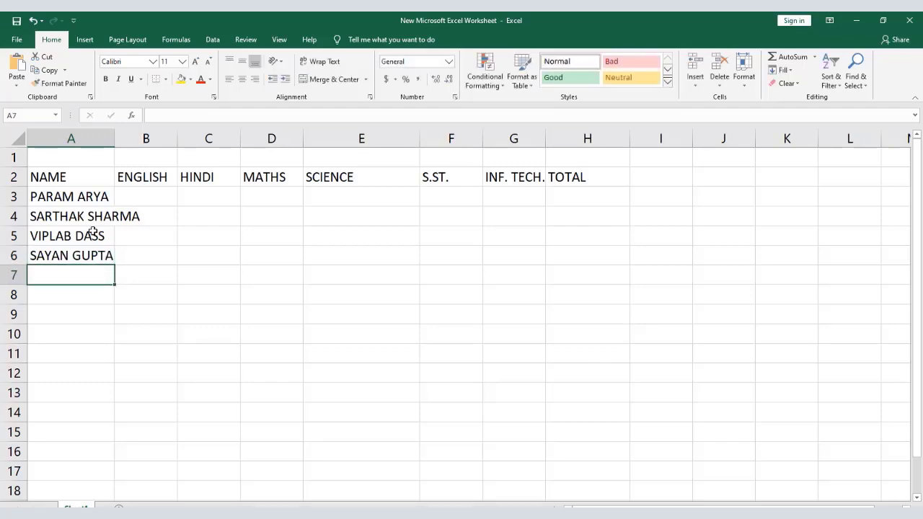
- Enter the fifth and sixth students' full names in A7 and A8
text(RAJATA)
key(BackSpace)
text(SHARMA)
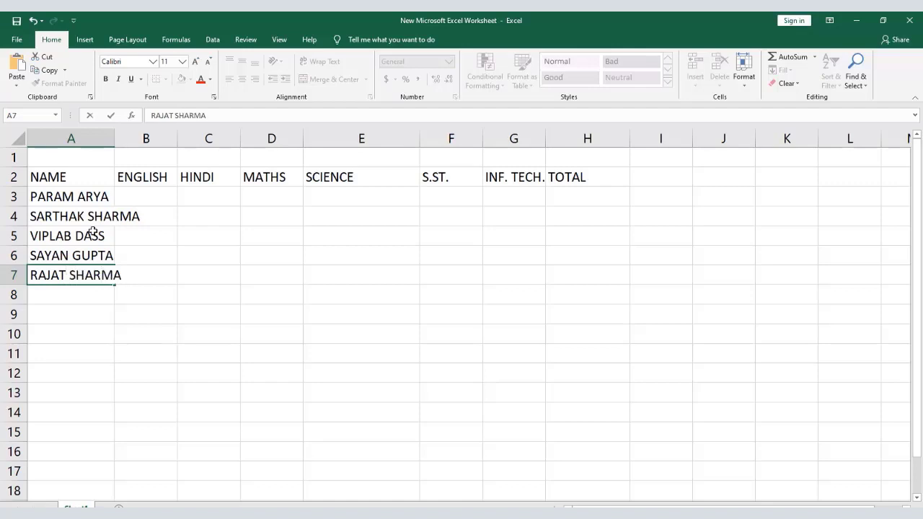
key(Return)
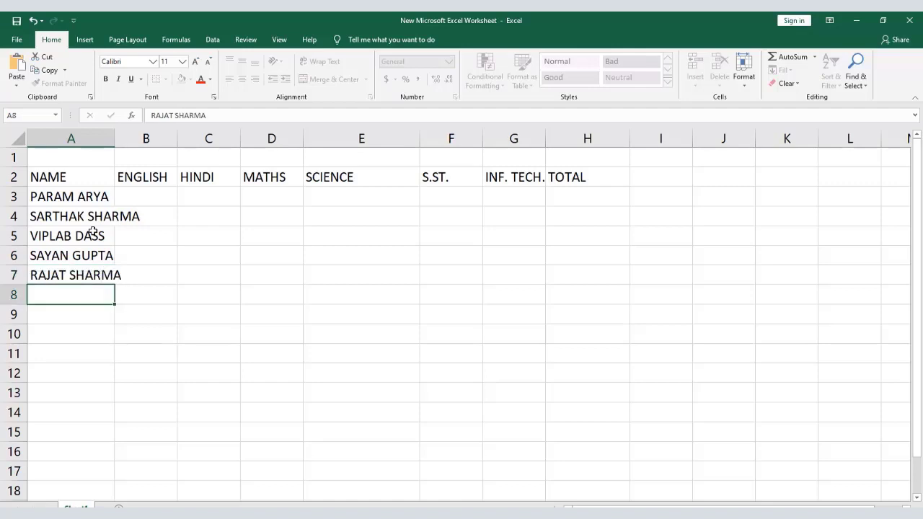
text(SAMAY )
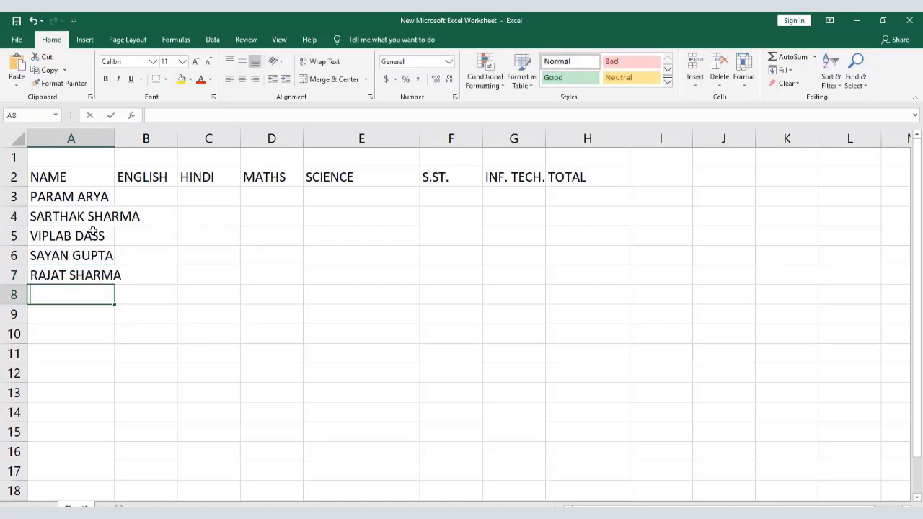
text(RAO)
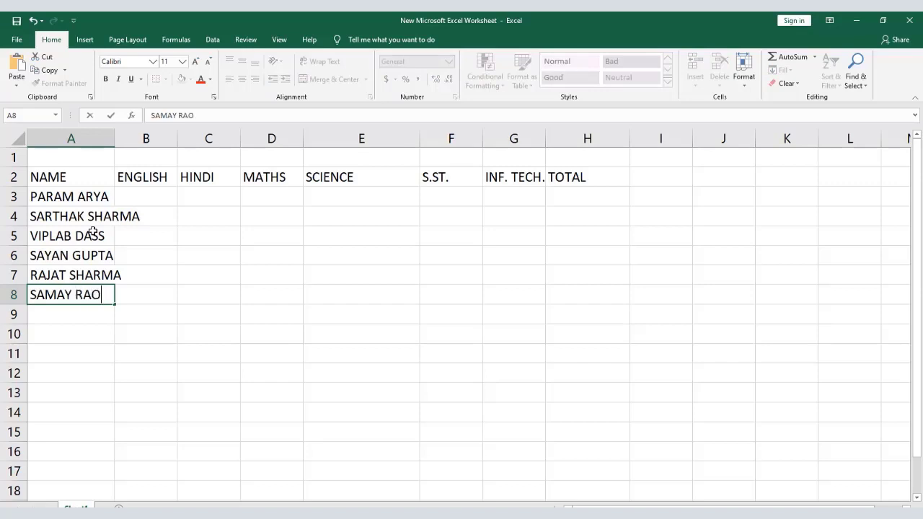
key(Return)
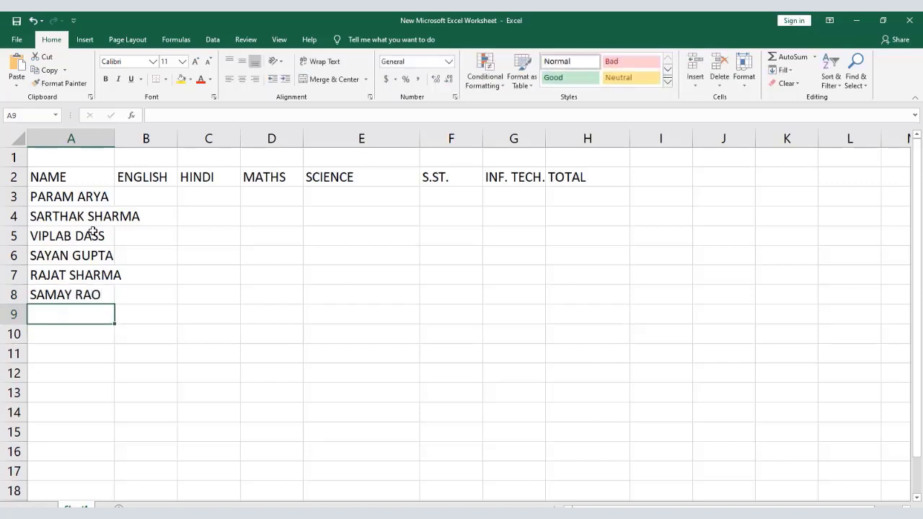
- Enter the seventh and eighth students' full names in A9 and A10
text(AMAR)
key(BackSpace)
text(N)
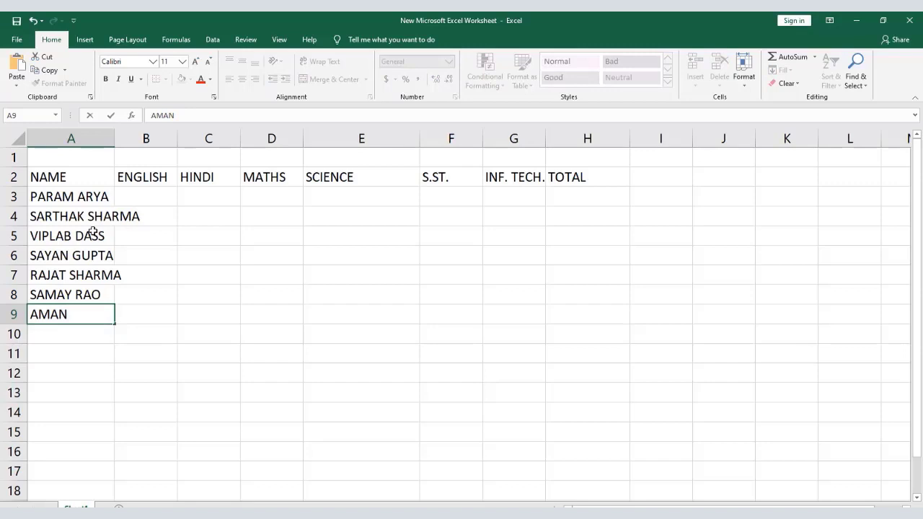
text( MEHRO)
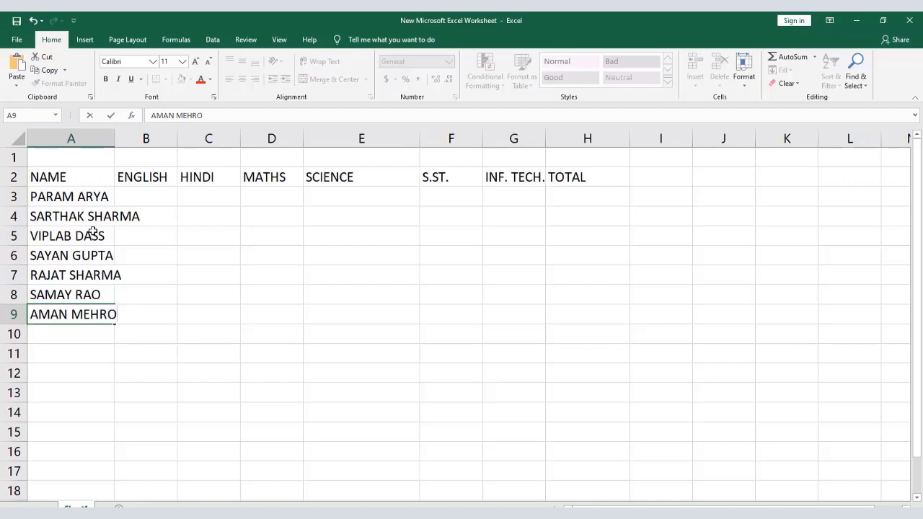
text(TRA)
key(Return)
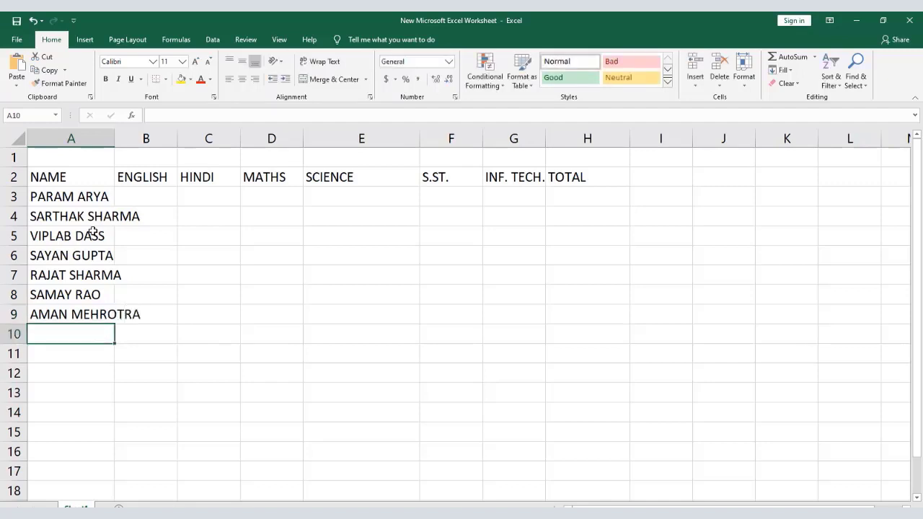
text(GUNIT )
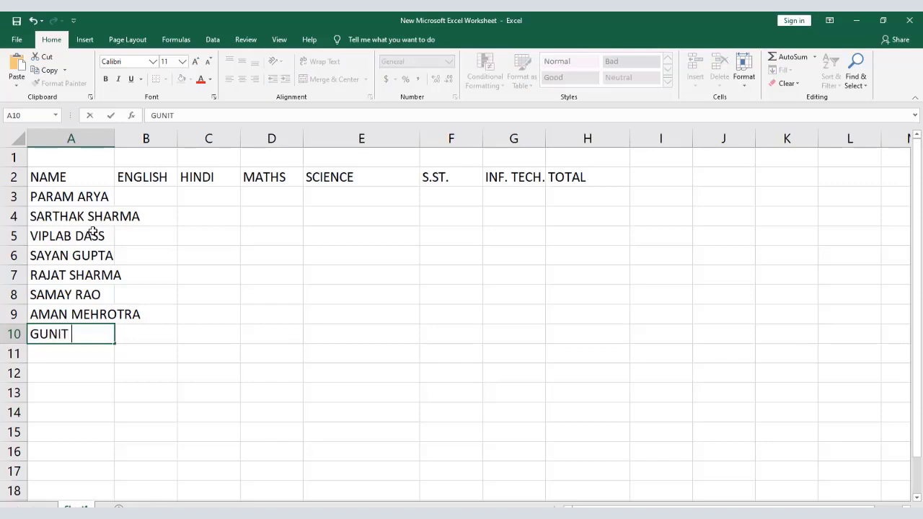
text(C )
text(AUDR)
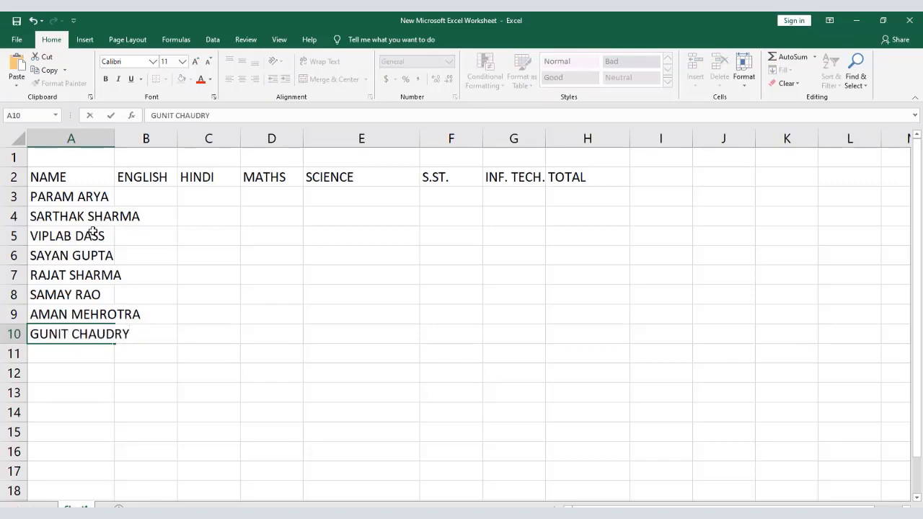
text(Y)
key(Return)
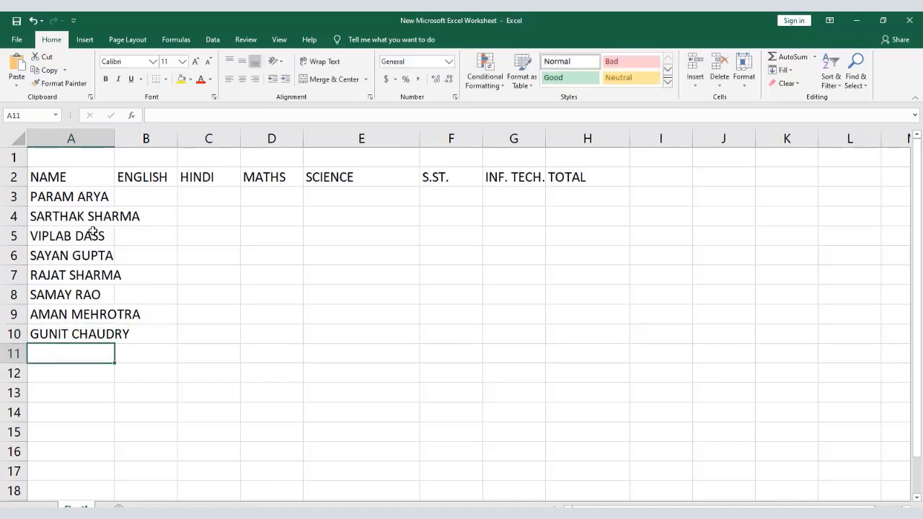
- Enter the ninth and tenth students' full names in A11 and A12
text(PAR)
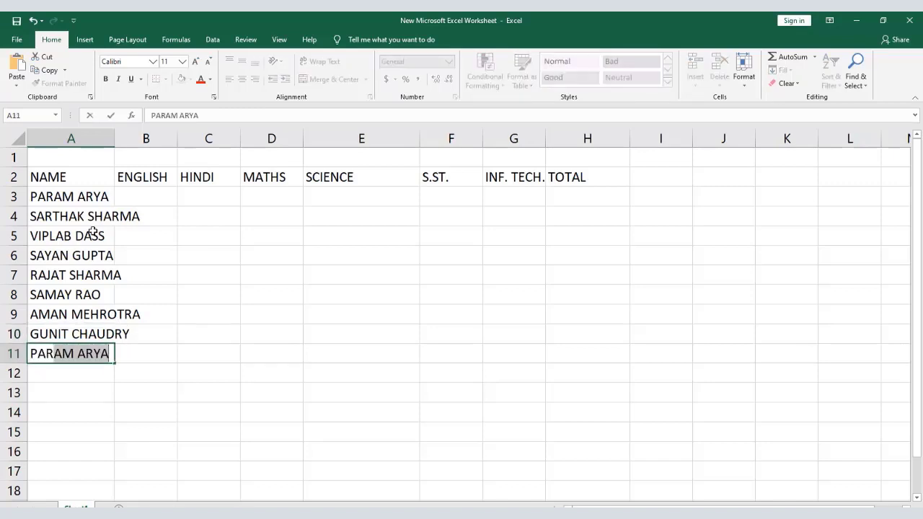
text(TH AGG)
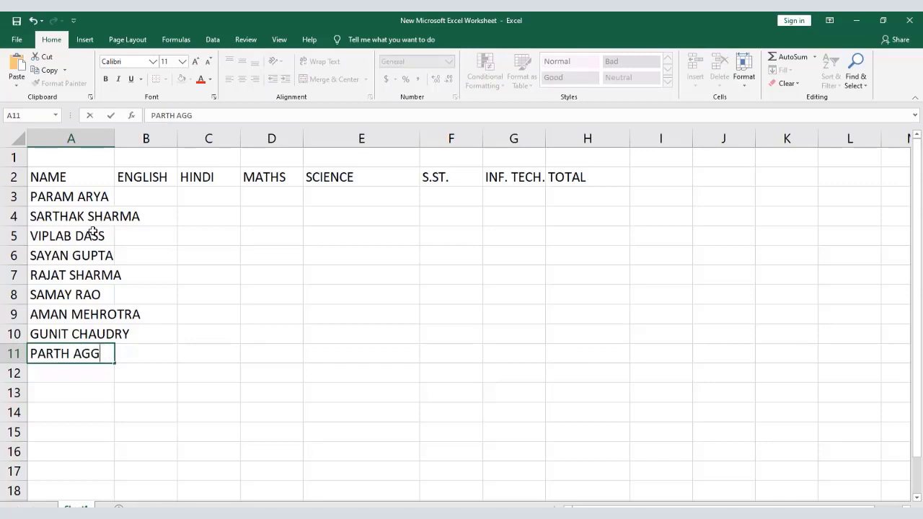
text(ARWAL)
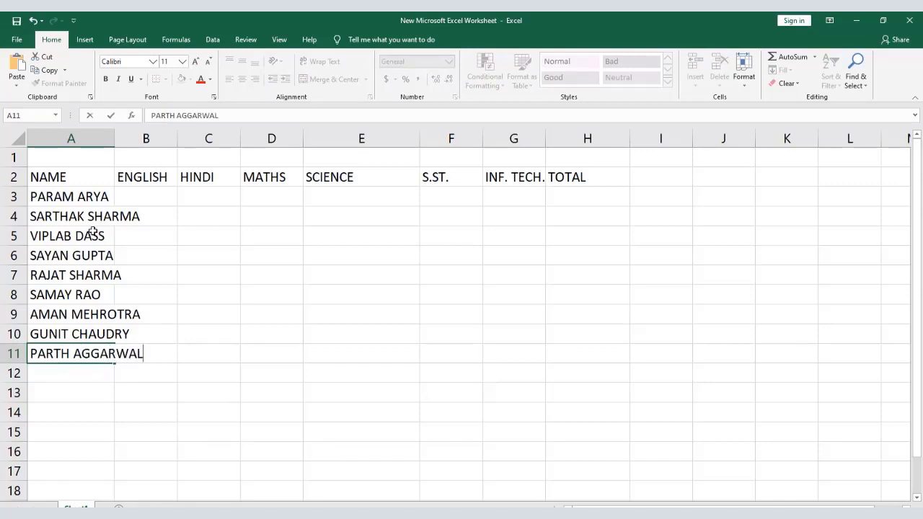
key(Return)
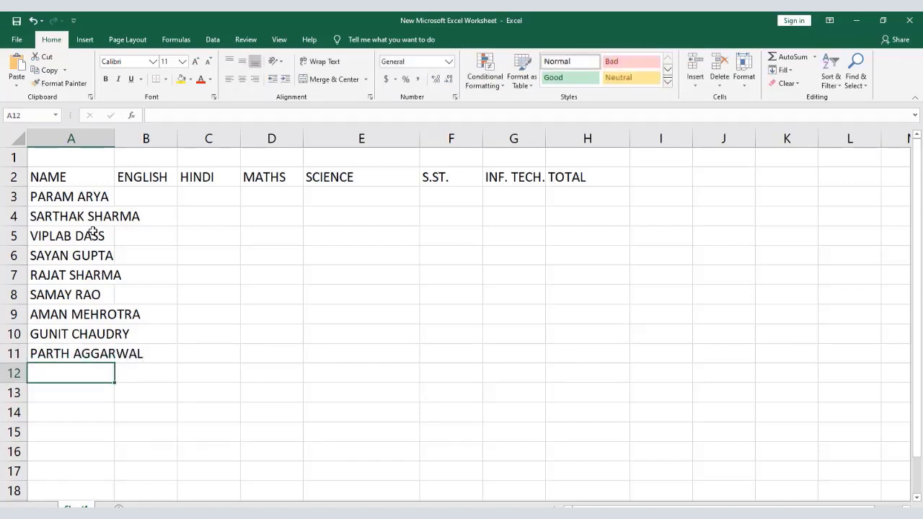
text(RACHI)
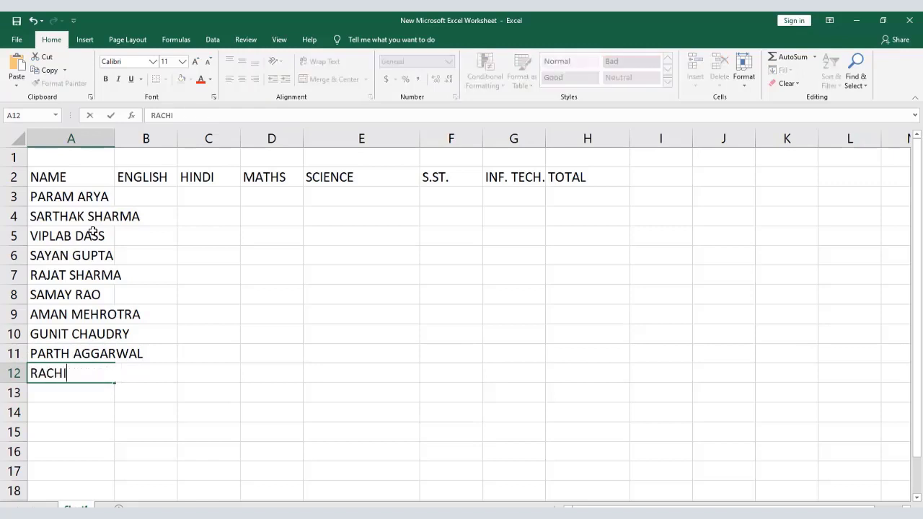
text(T JINDAL)
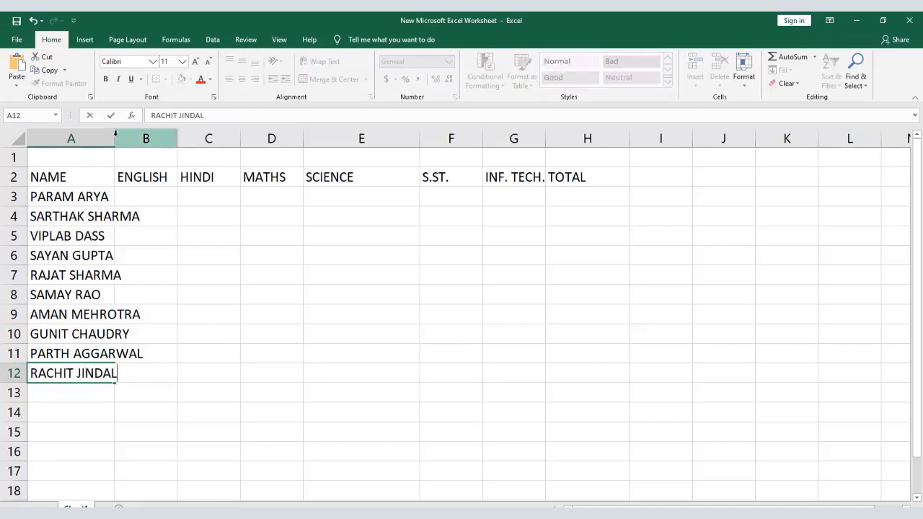
- Widen column A to fit the student names and enter the English marks 81, 79 and 69 in B3:B5
click(134, 144)
click(177, 194)
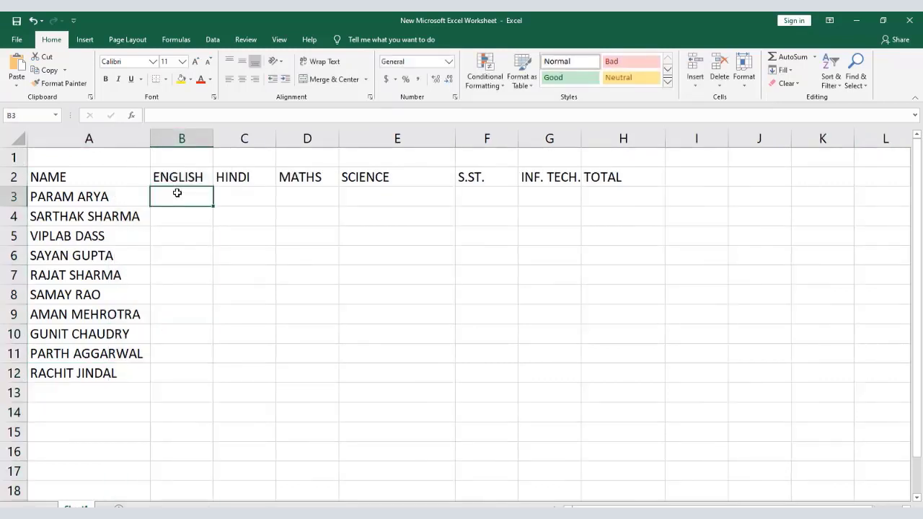
text(81)
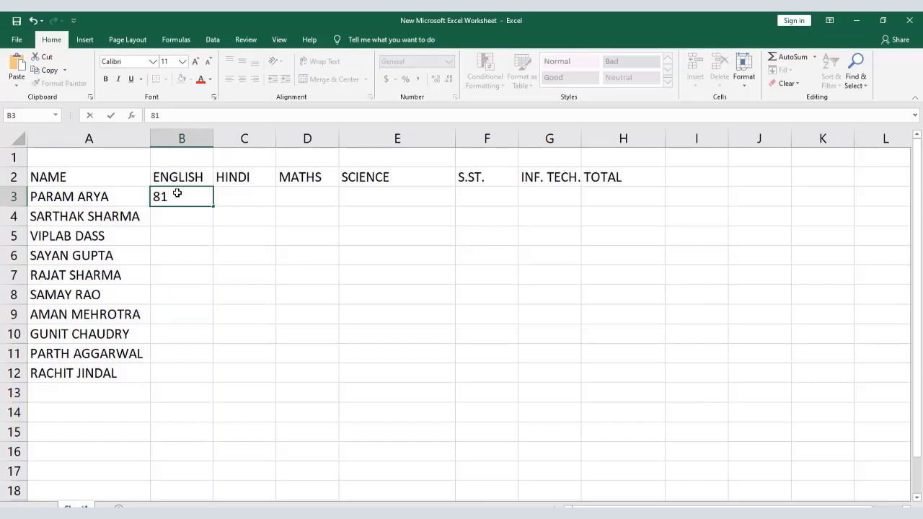
key(Return)
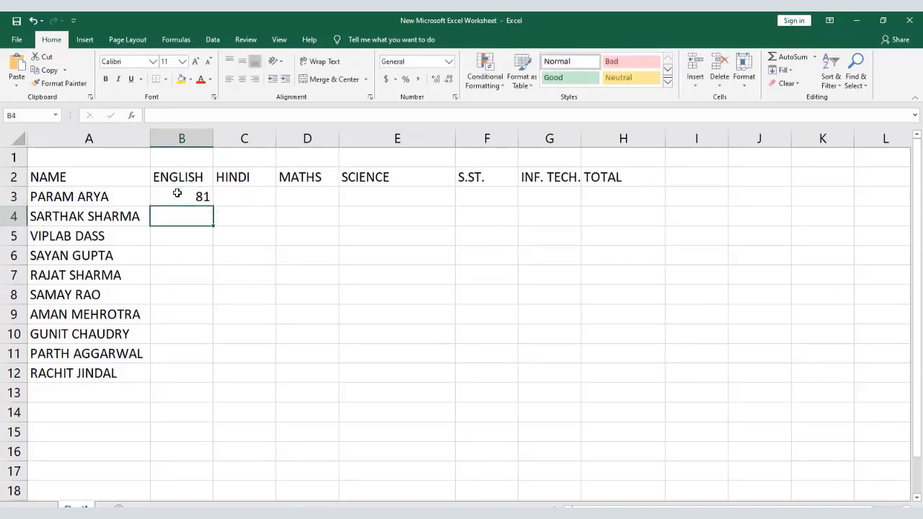
text(79)
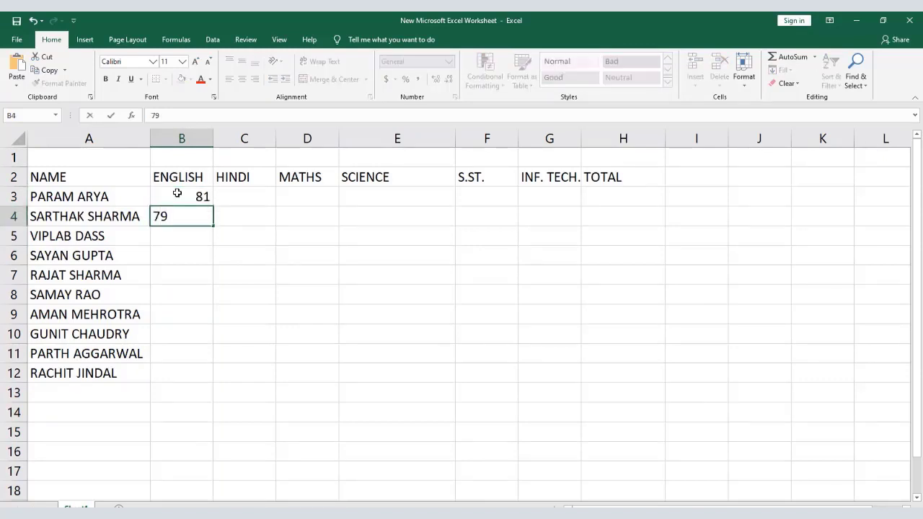
key(Return)
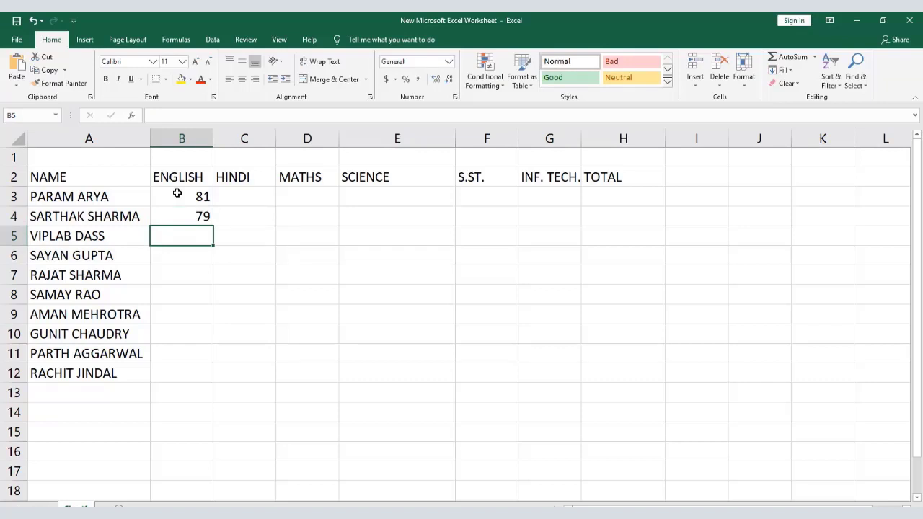
text(69)
key(Return)
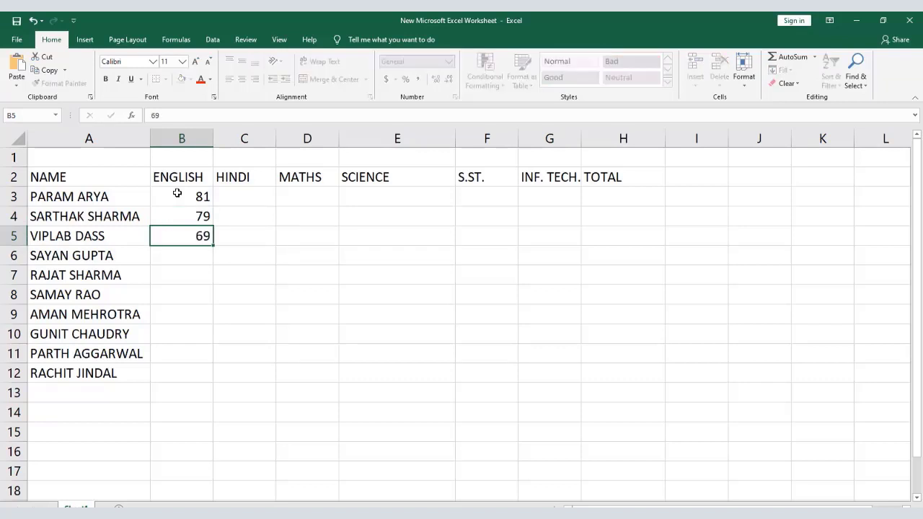
- Enter the English marks 78, 67, 57 and 98 in B6:B9
text(78)
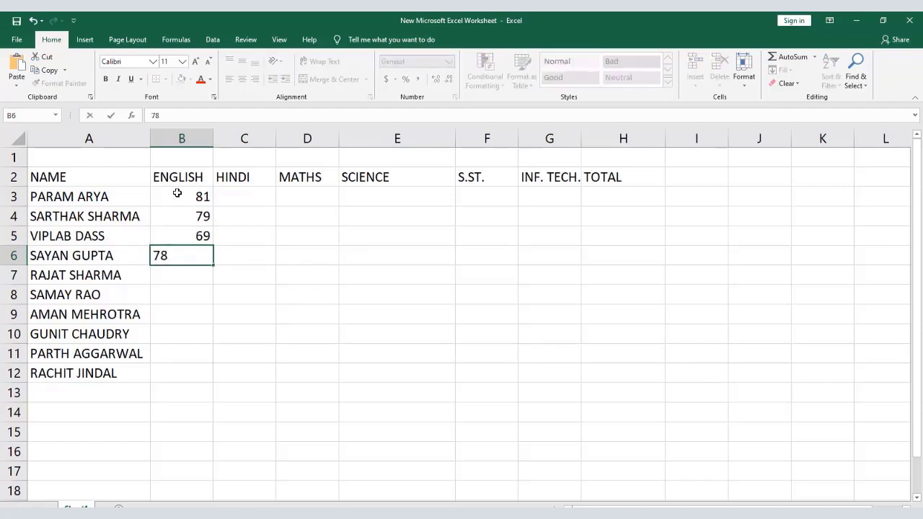
key(Return)
text(67)
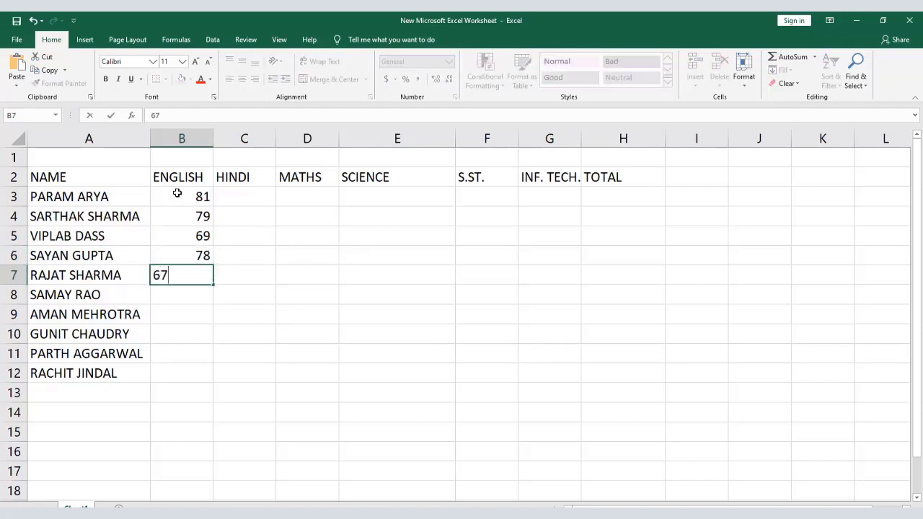
key(Return)
text(57)
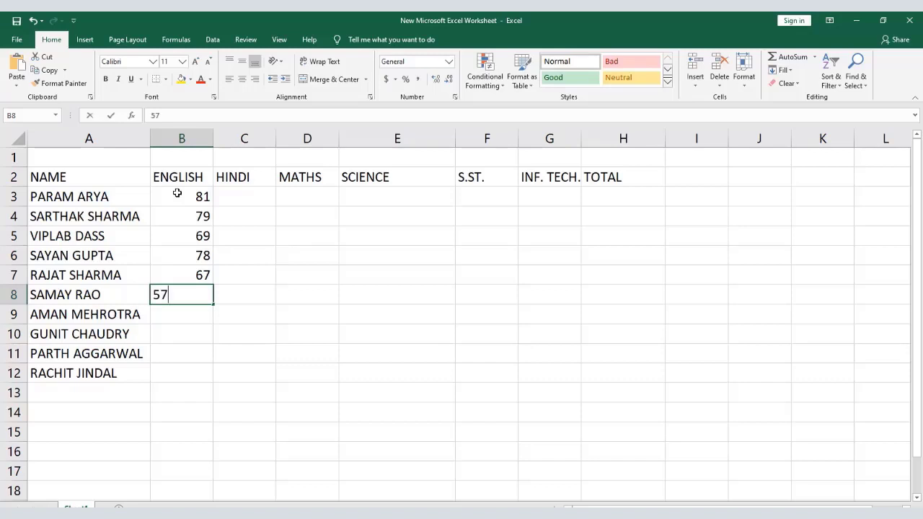
key(Return)
text(98)
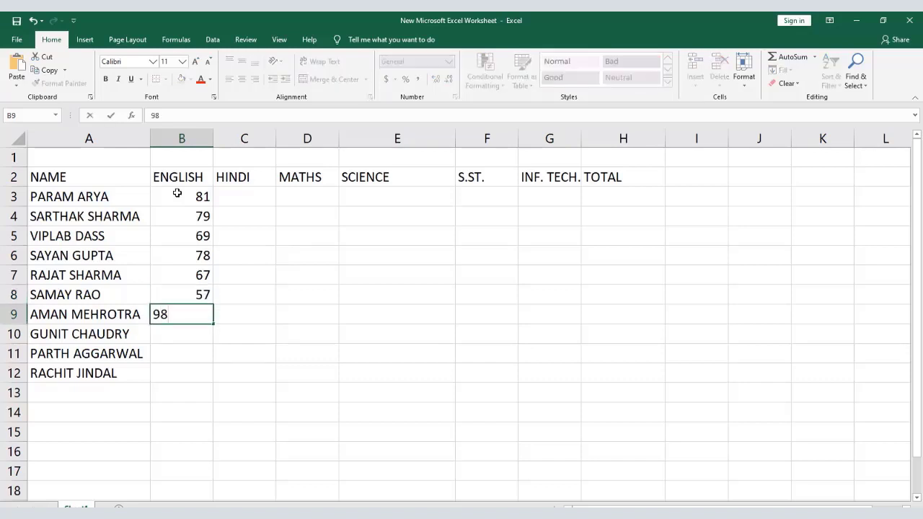
key(Return)
- Enter the English marks 67, 48 and 89 for the last three students in B10:B12
text(6)
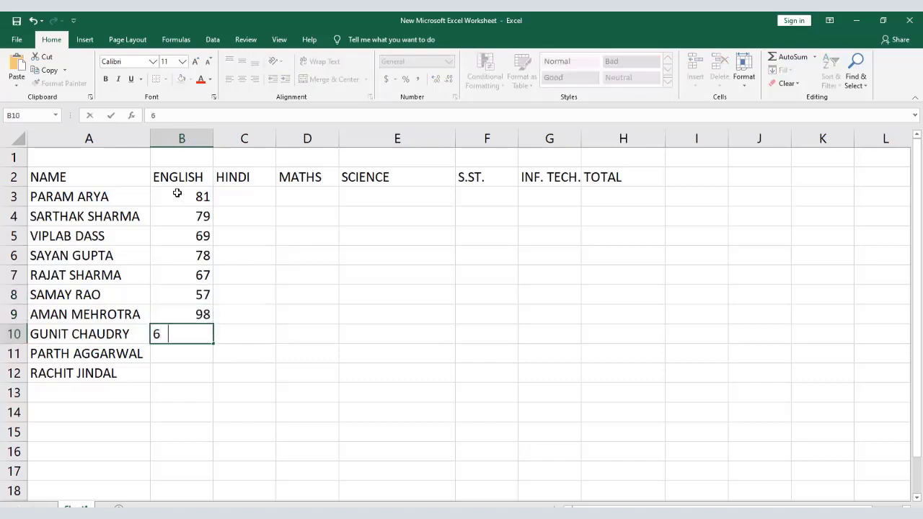
text(7)
key(Return)
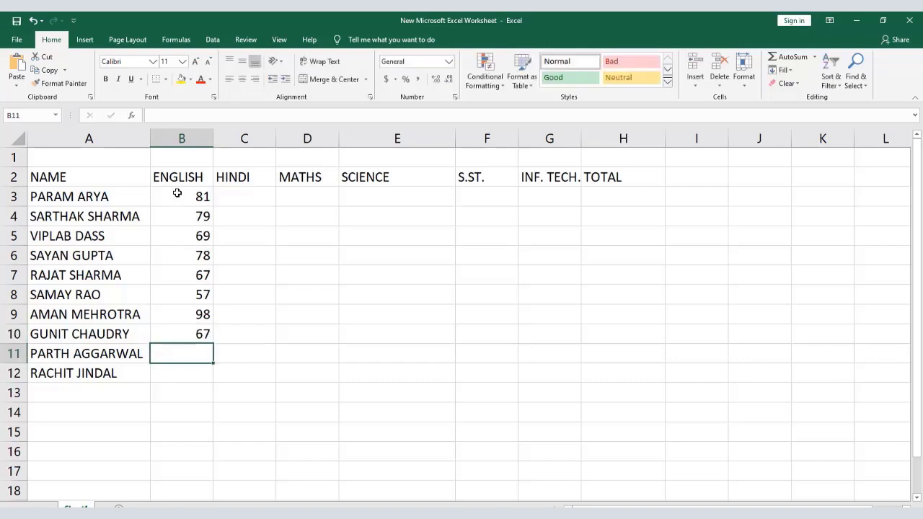
text(48)
key(Return)
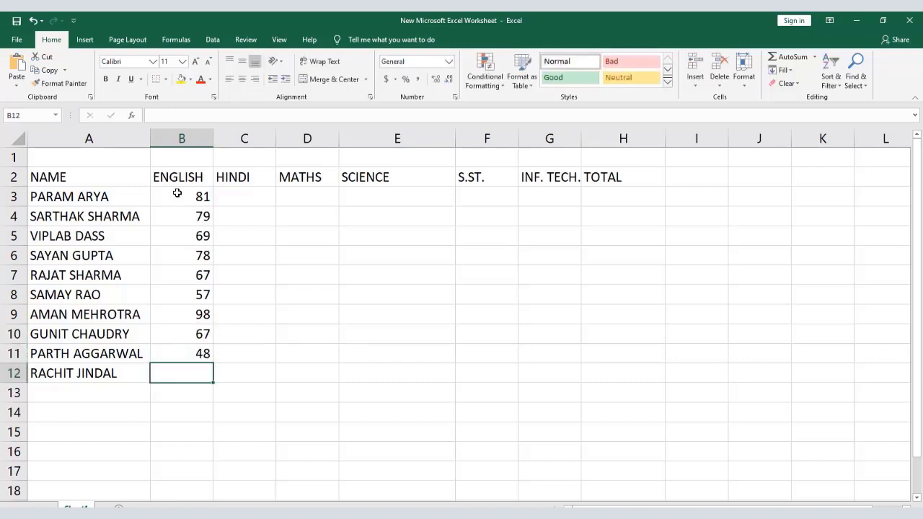
text(89)
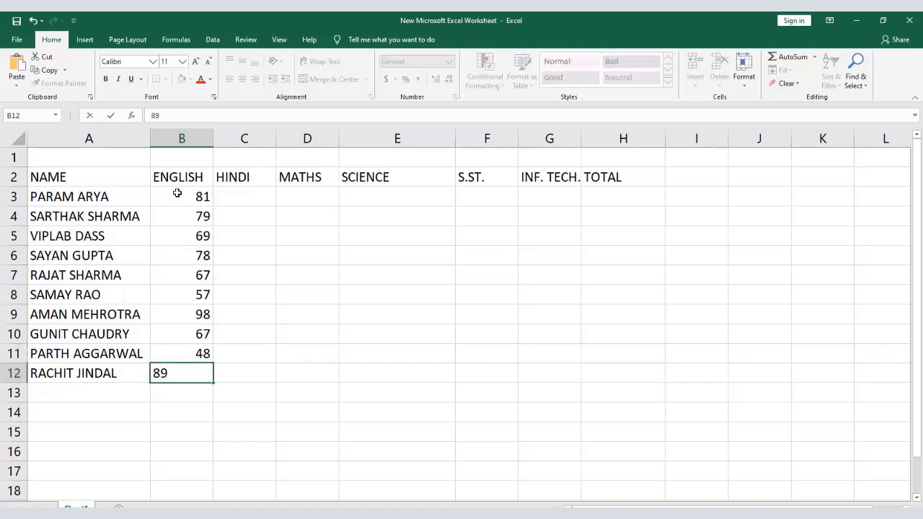
key(Right)
- Enter the Hindi marks 67, 89 and 78 for the first three students in C3:C5
key(Up)
key(Up)
key(Up)
key(Up)
key(Up)
key(Up)
key(Up)
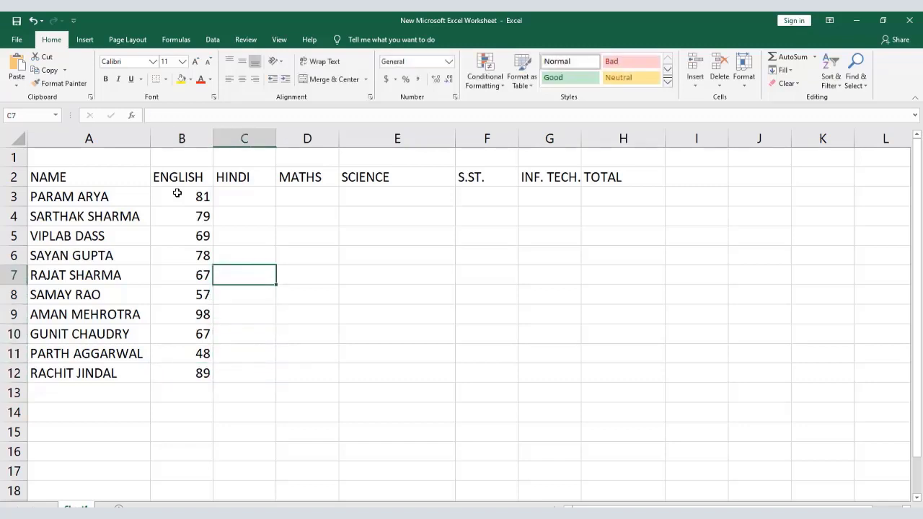
key(Up)
key(Up)
key(Up)
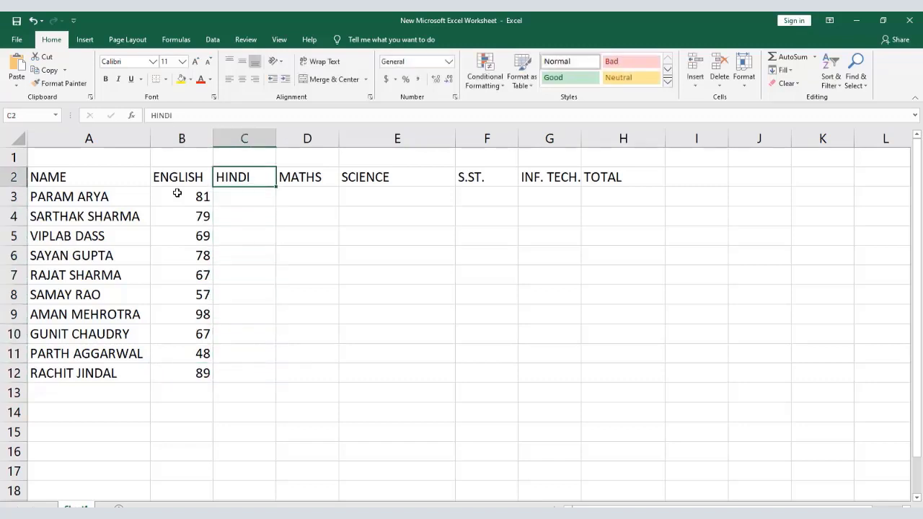
key(Down)
text(67)
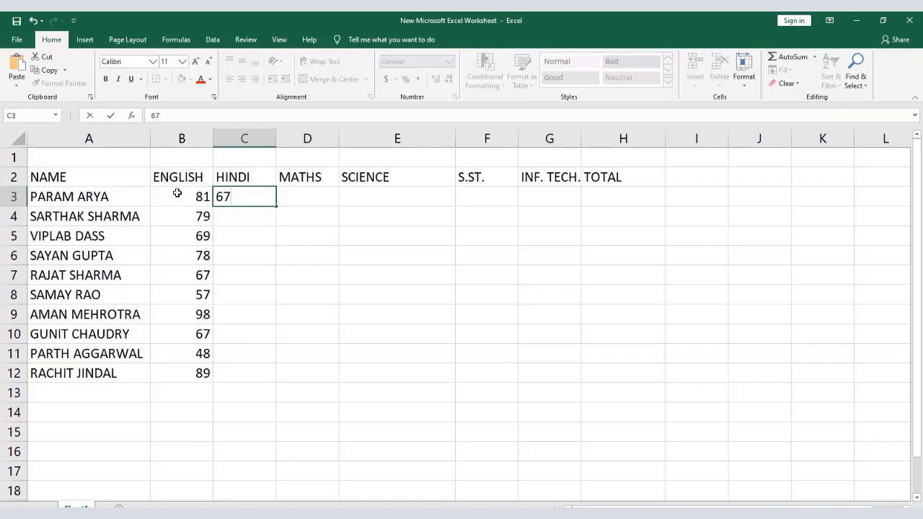
key(Return)
text(89)
key(Return)
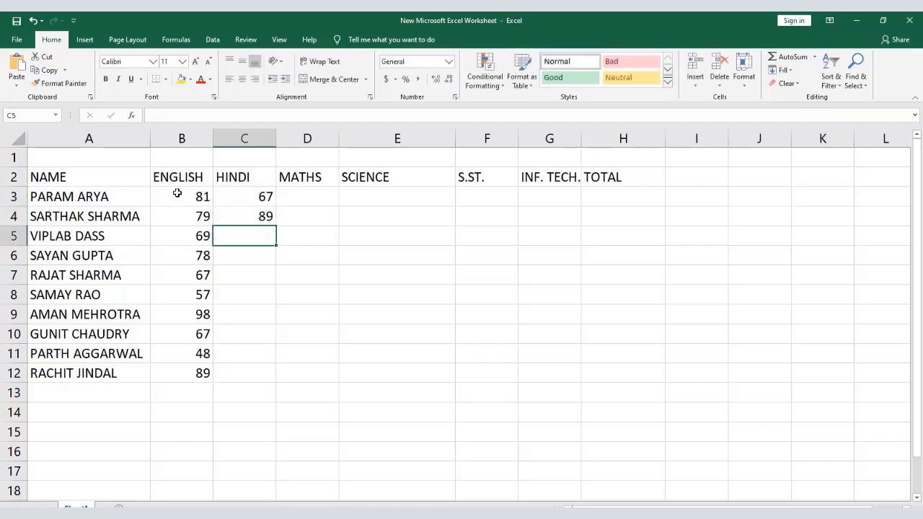
text(78)
key(Return)
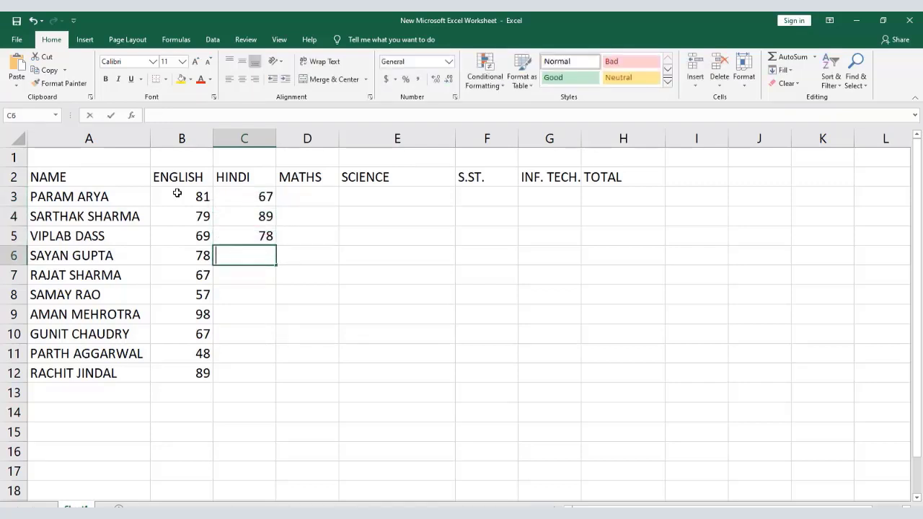
- Enter the Hindi marks 98, 79, 95 and 90 in C6:C9
text(98)
key(Return)
text(7)
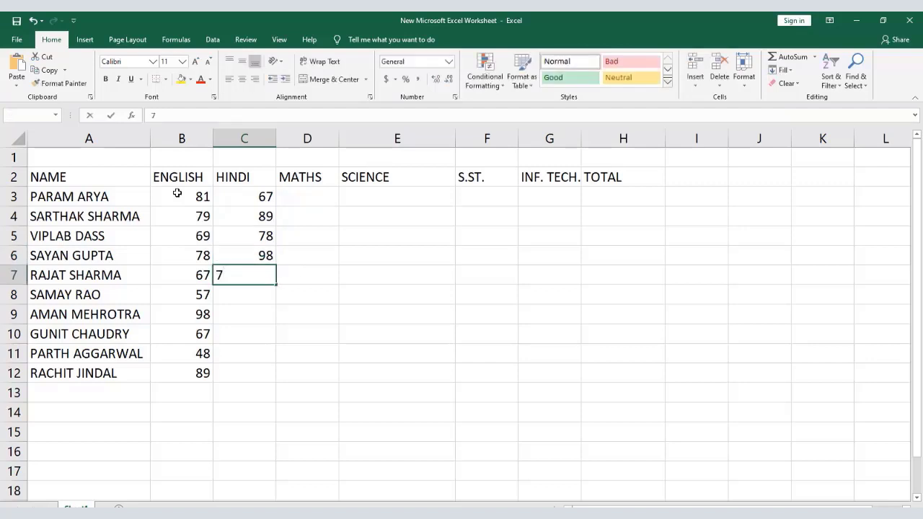
text(9)
key(Return)
text(95)
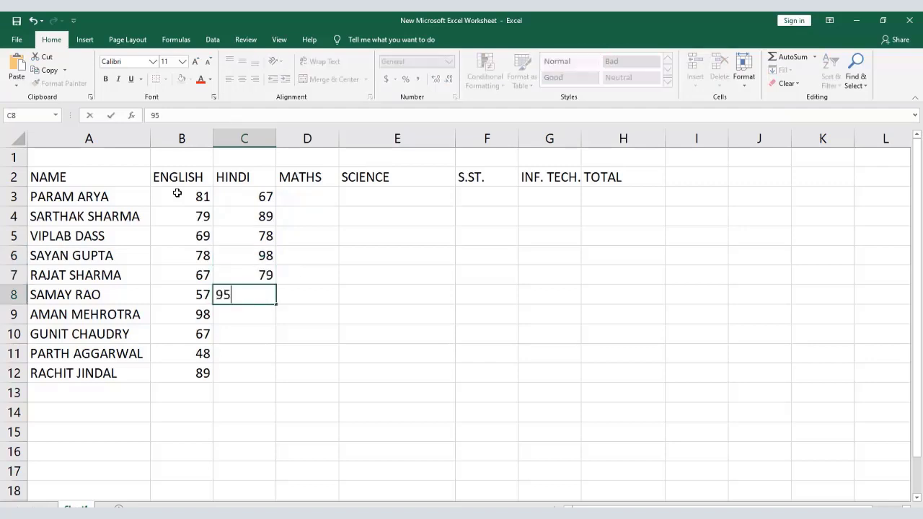
key(Return)
text(90)
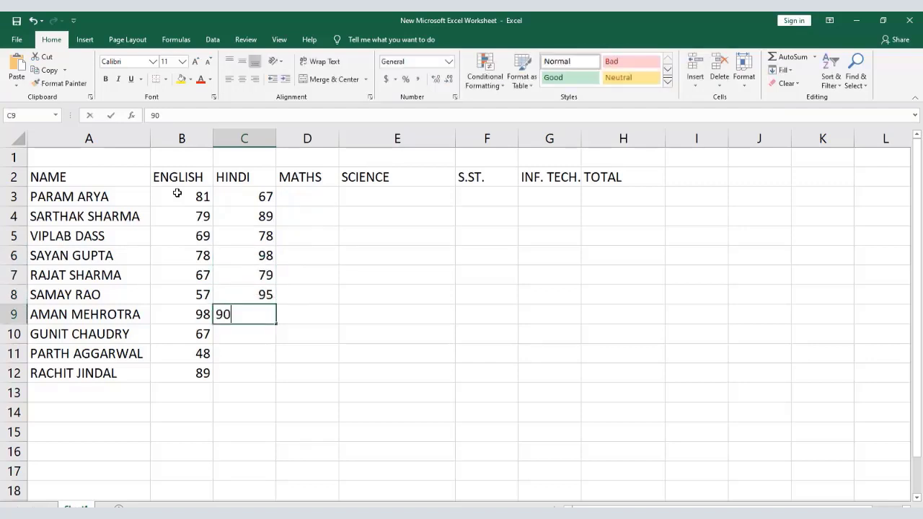
key(Return)
key(Return)
- Enter the Hindi marks 94, 89 and 87 for the last three students in C10:C12
text(9)
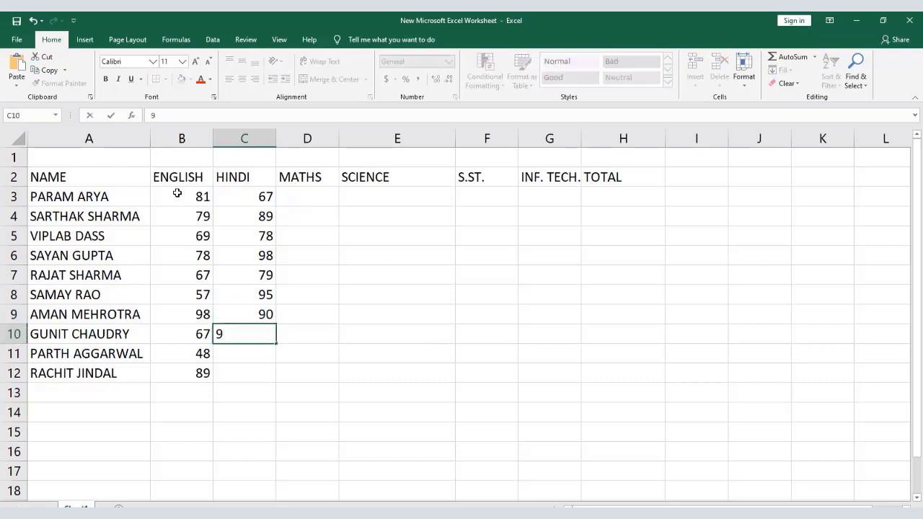
key(Return)
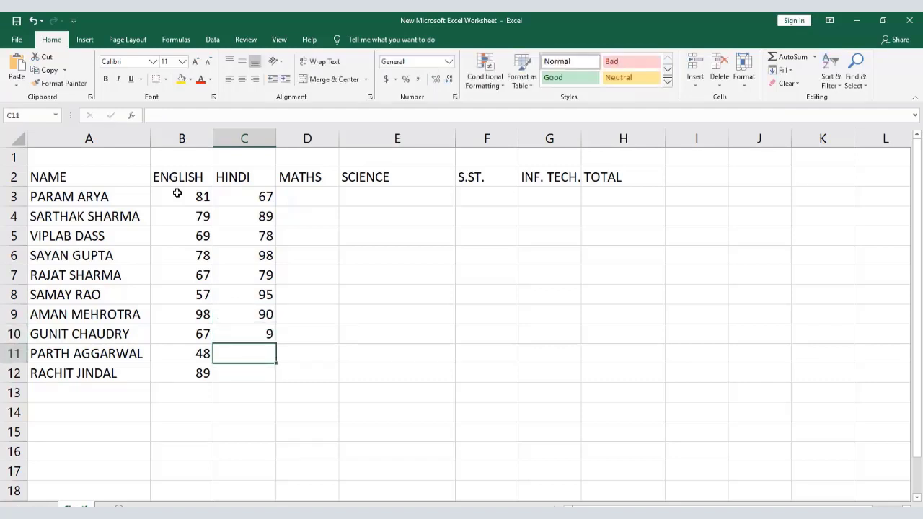
click(244, 332)
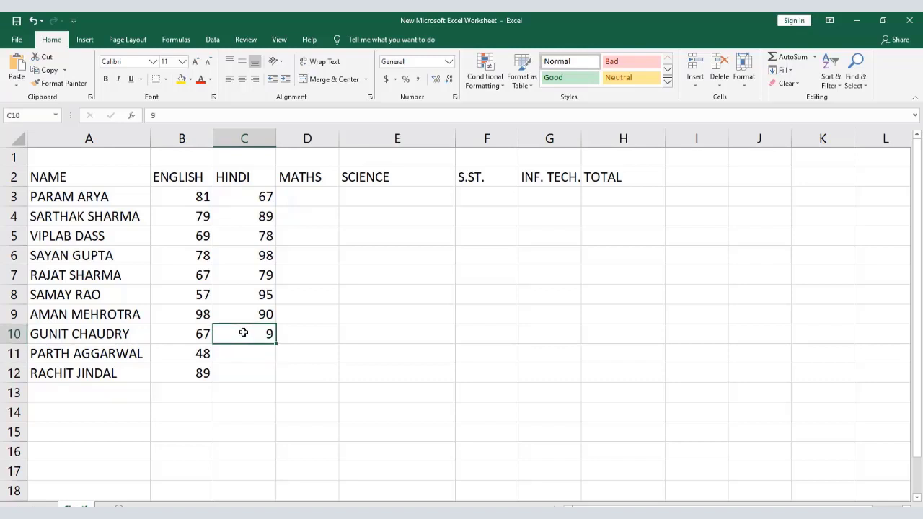
double_click(244, 332)
text(4)
key(Return)
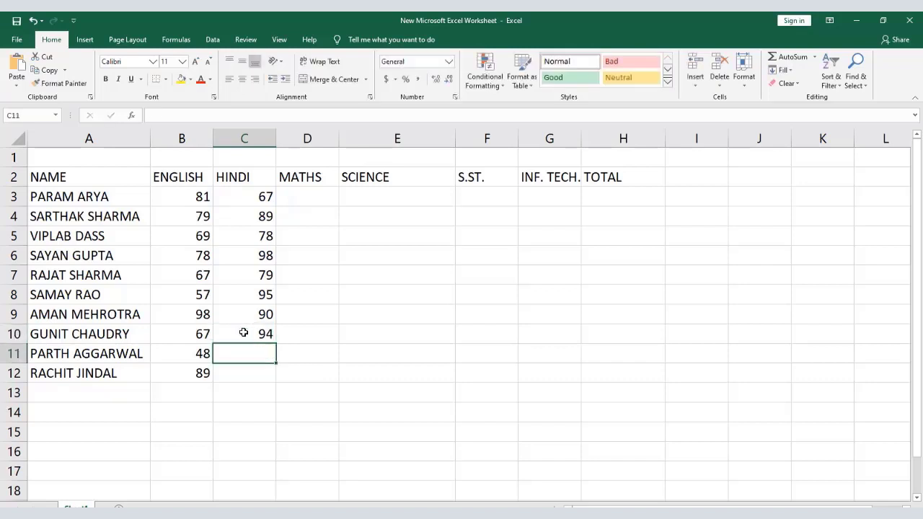
text(89)
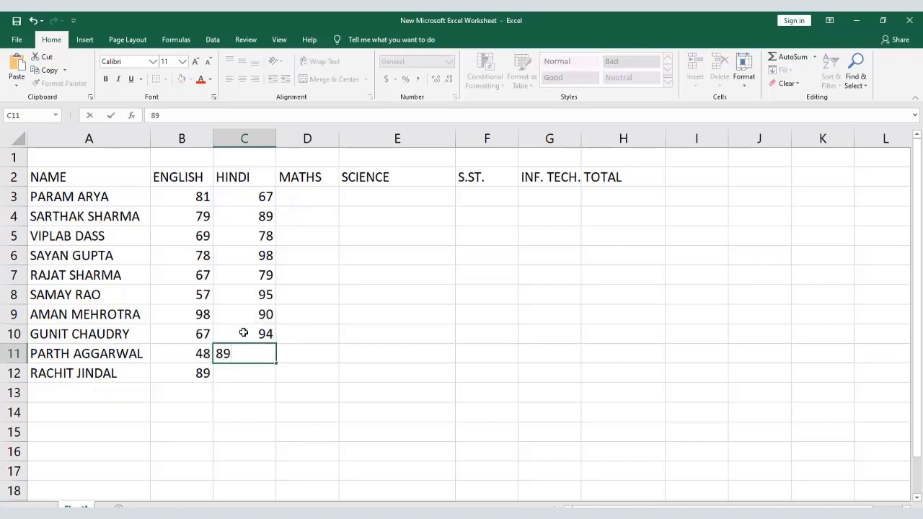
key(Return)
text(87)
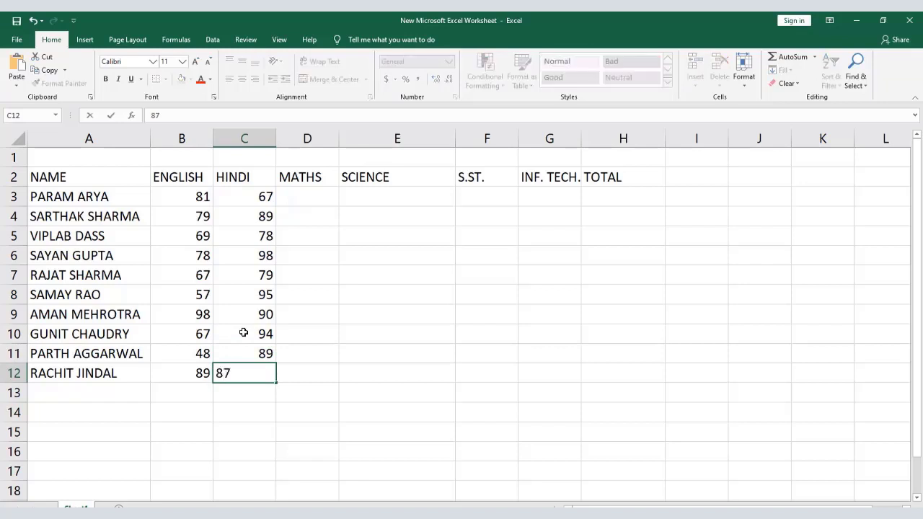
key(Return)
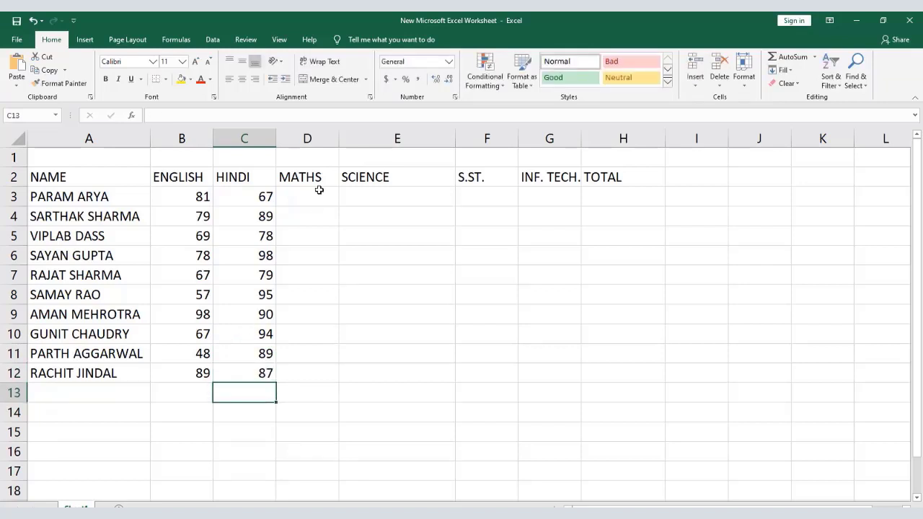
- Enter the Maths marks 95, 94 and 93 for the first three students in D3:D5
click(319, 190)
text(95)
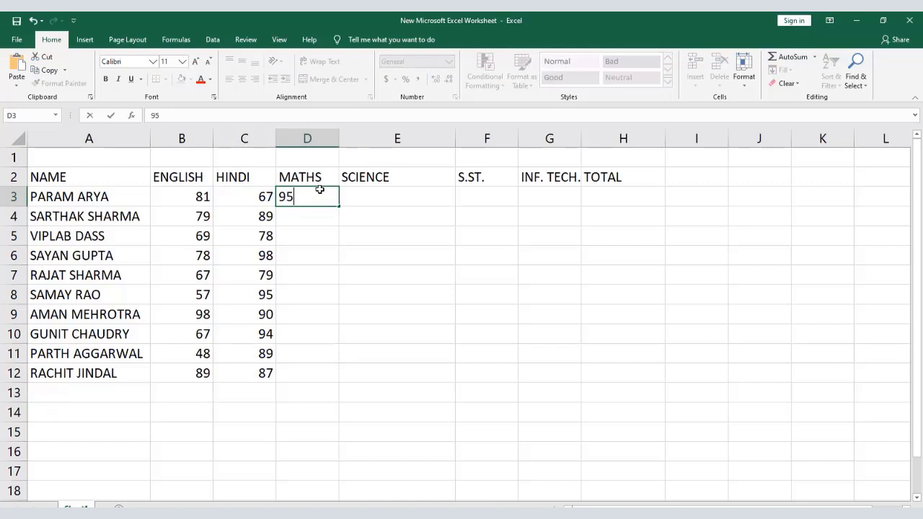
key(Return)
text(94)
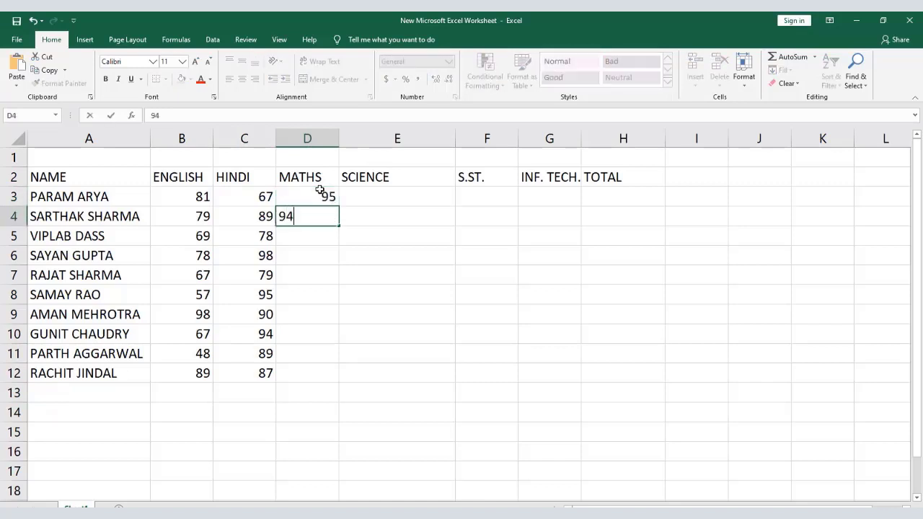
key(Return)
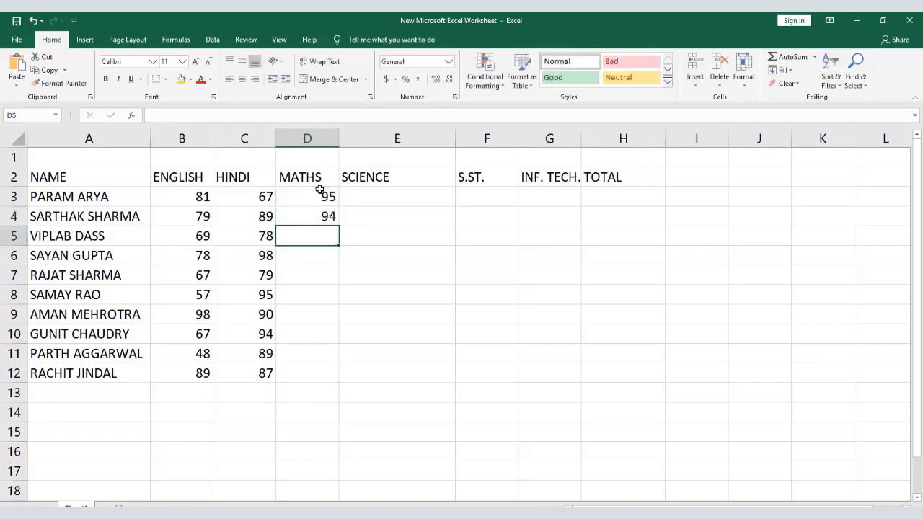
text(93)
key(Return)
- Enter the Maths marks 89, 78 and 95 in D6:D8
text(89)
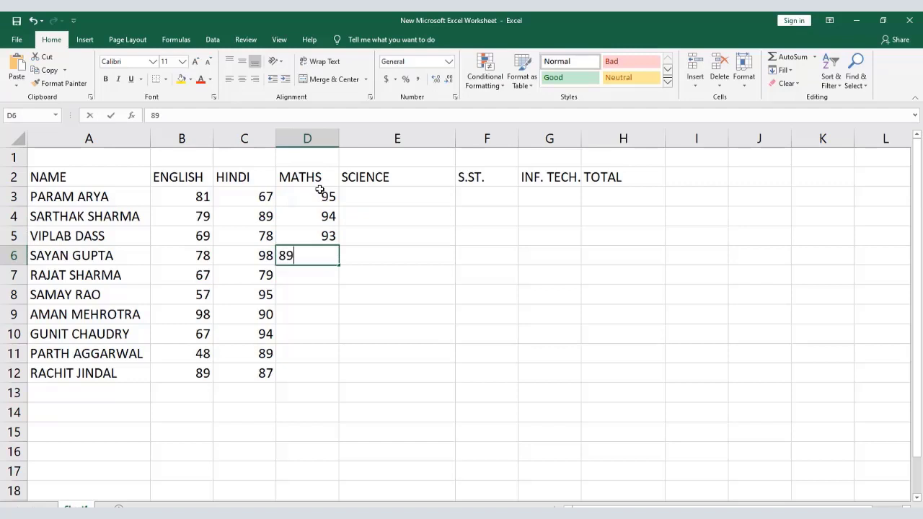
key(Return)
text(78)
key(Return)
text(95)
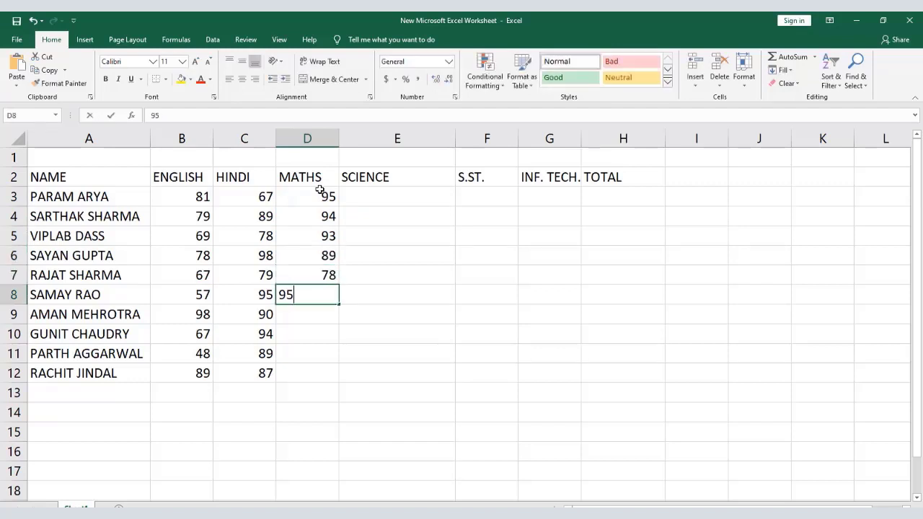
key(Return)
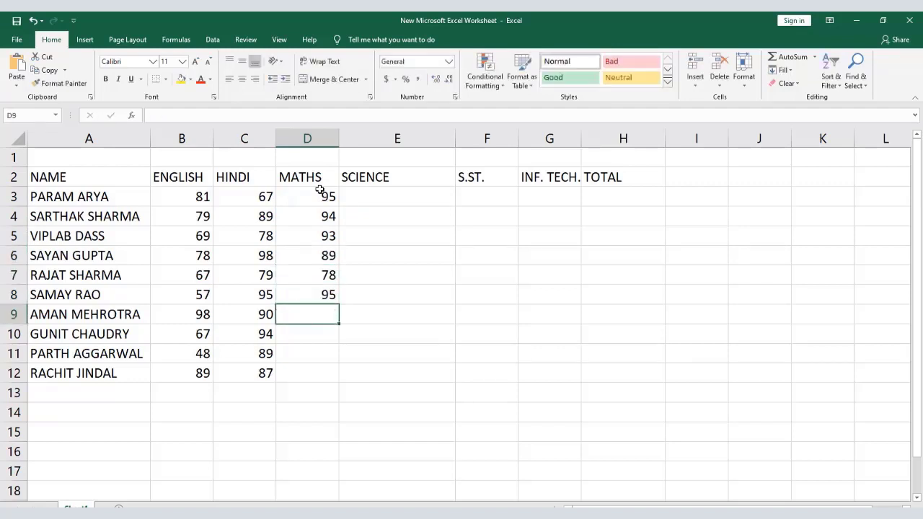
- Enter the Maths marks 78, 89, 89 and 90 for the last four students in D9:D12
text(78)
key(Return)
text(89)
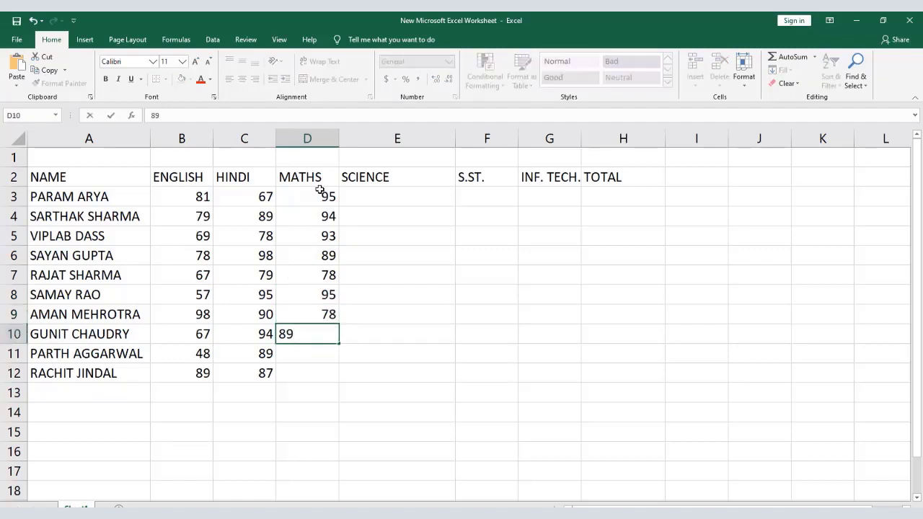
key(Return)
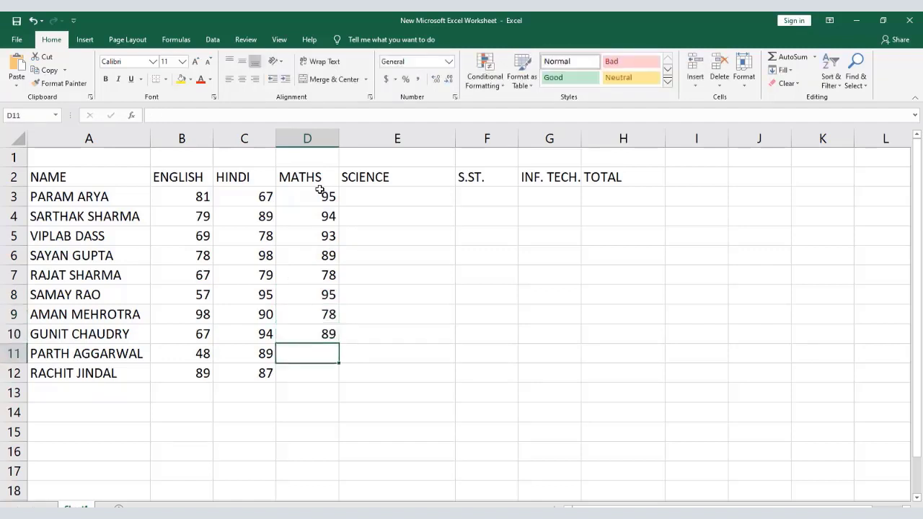
text(89)
key(Return)
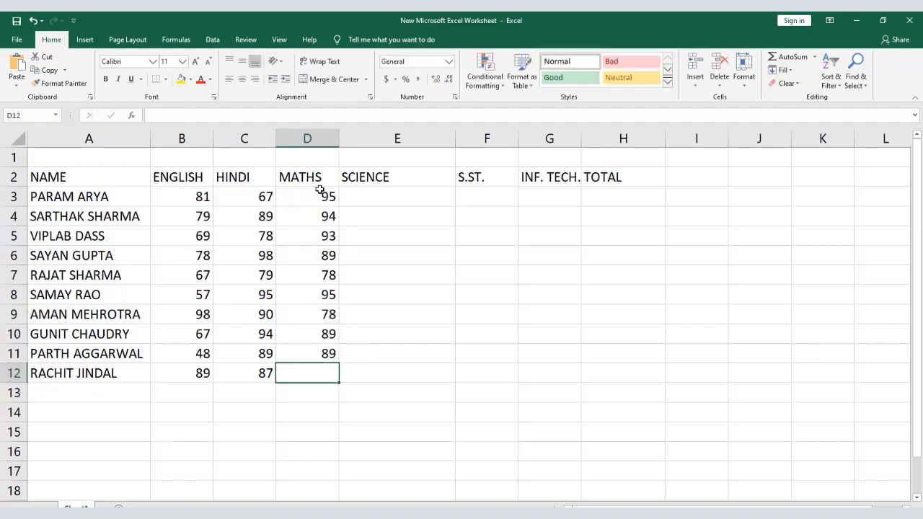
text(90)
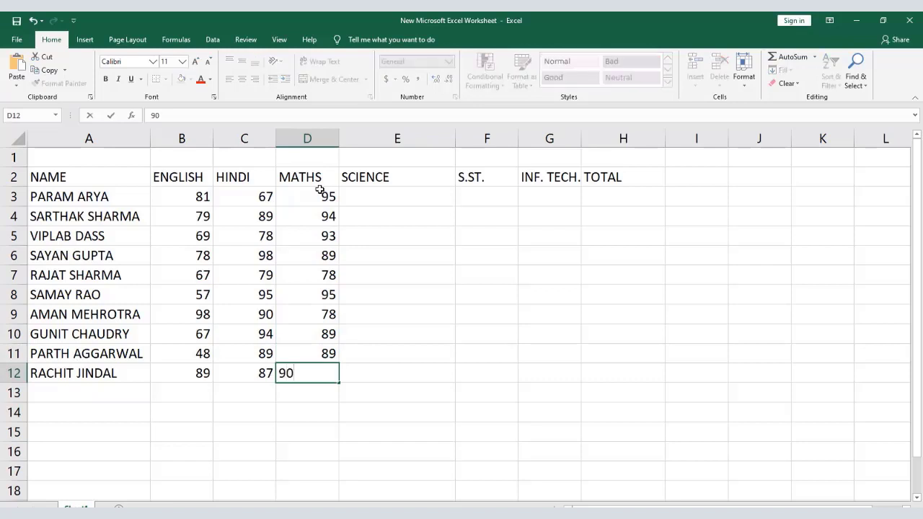
- Enter the Science marks 78, 98, 97 and 90 for the first four students in E3:E6
click(405, 199)
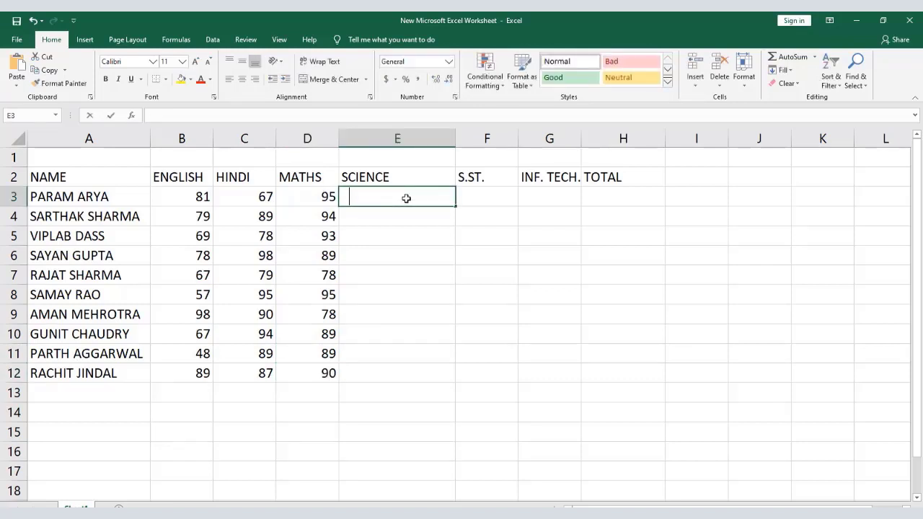
text(78)
key(Return)
text(9)
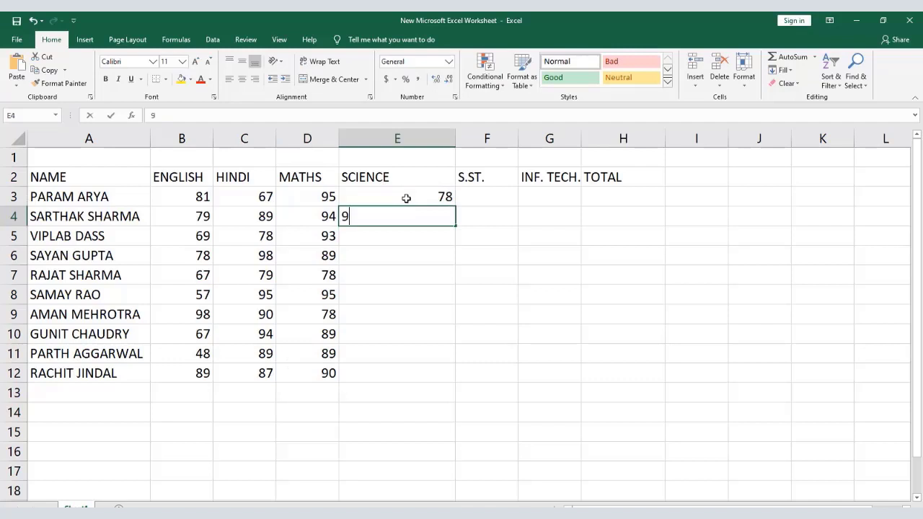
text(8)
key(Return)
text(97)
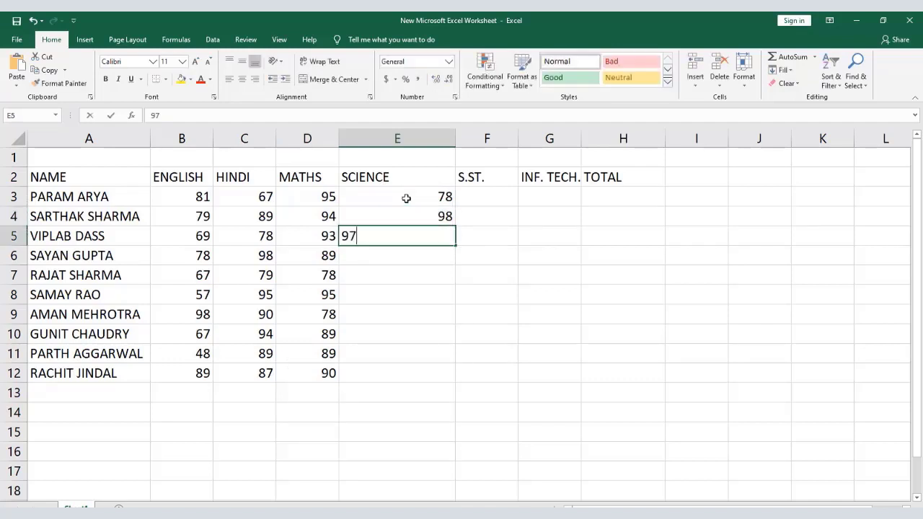
key(Return)
text(9)
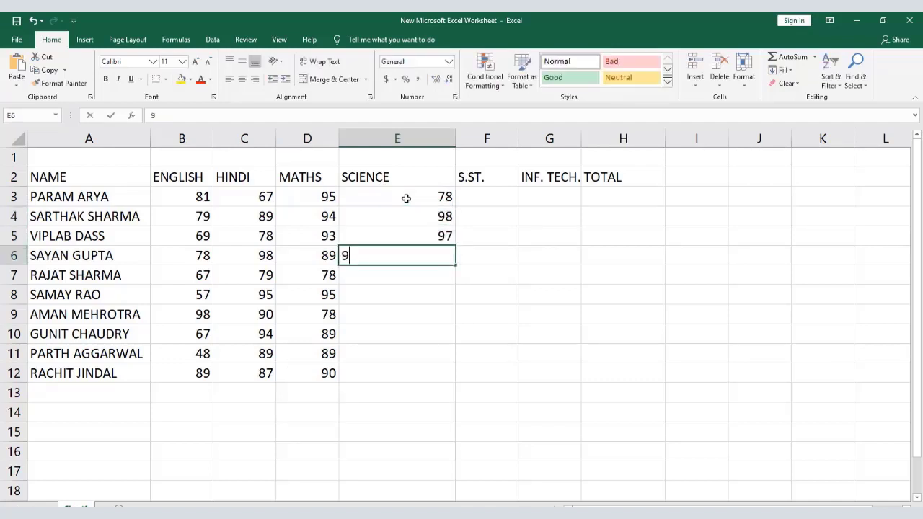
text(0)
key(Return)
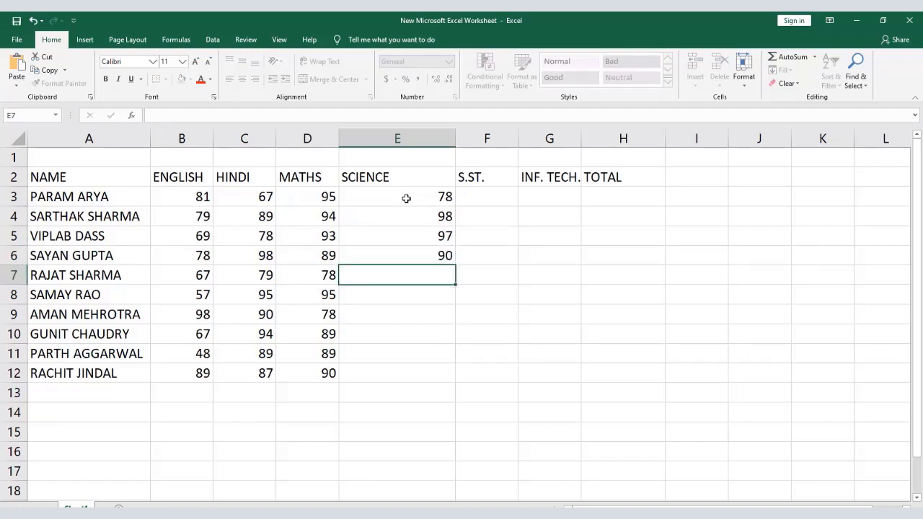
- Enter the Science marks 78, 67 and 74 in E7:E9
text(78)
key(Return)
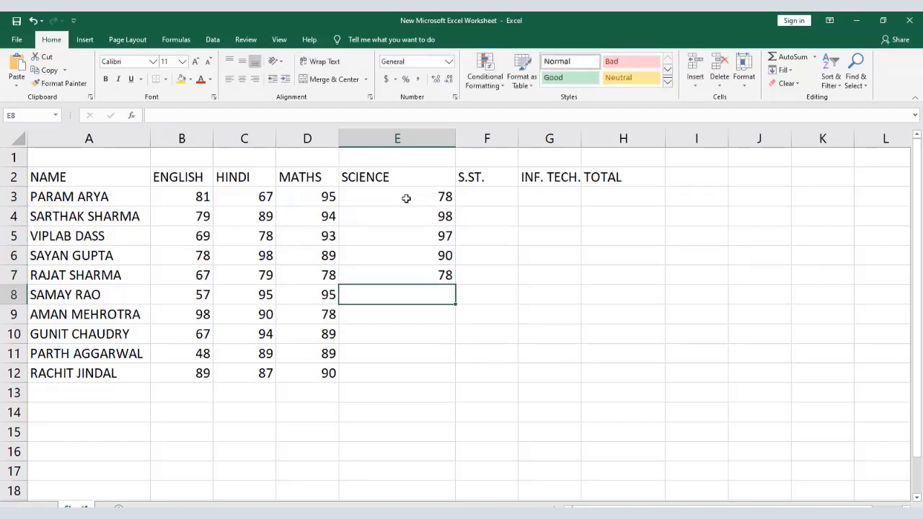
text(67)
key(Return)
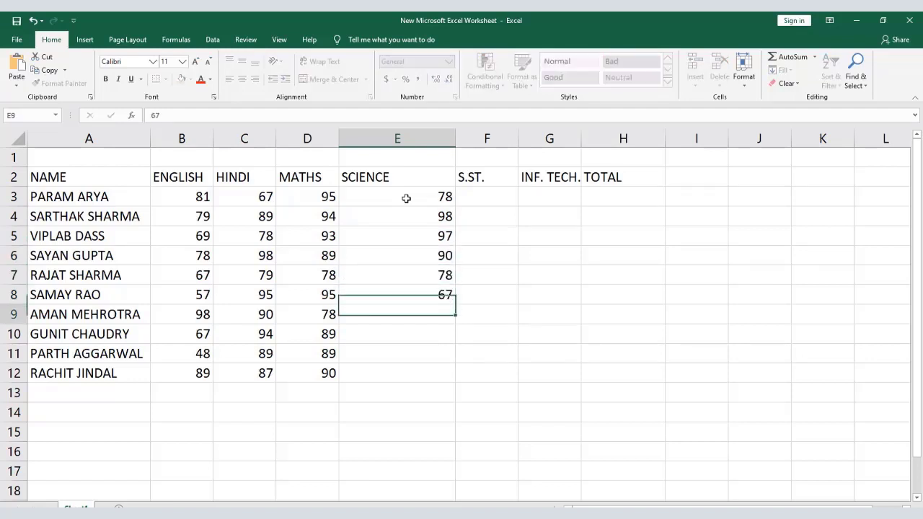
text(74)
key(Return)
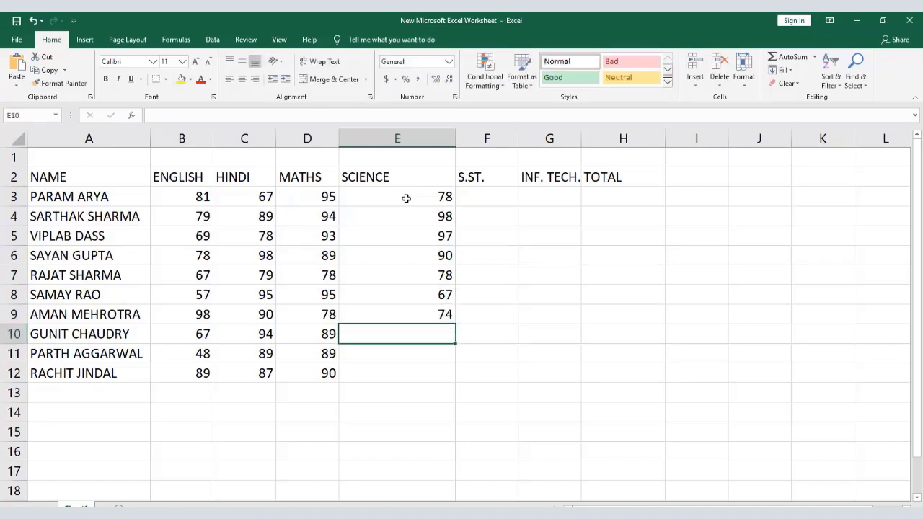
- Enter the Science marks 78, 76 and 98 for the last three students in E10:E12
text(78)
key(Return)
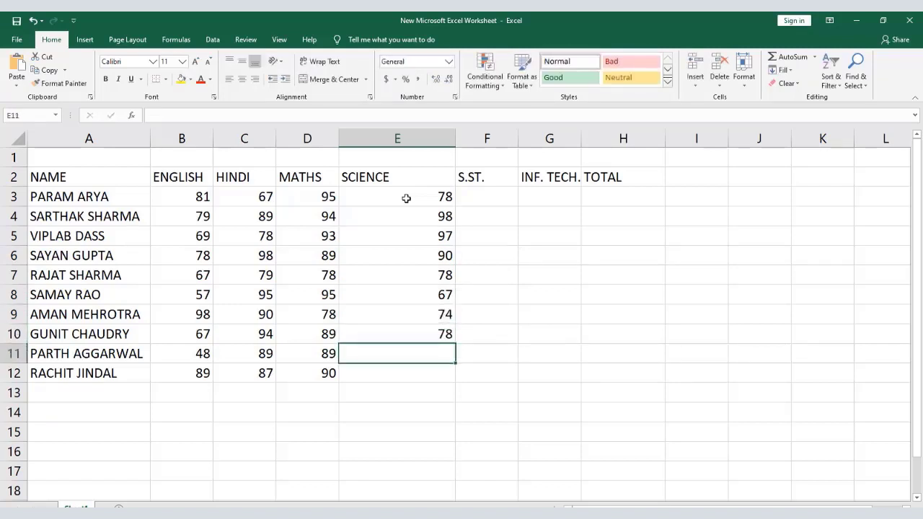
text(76)
key(Return)
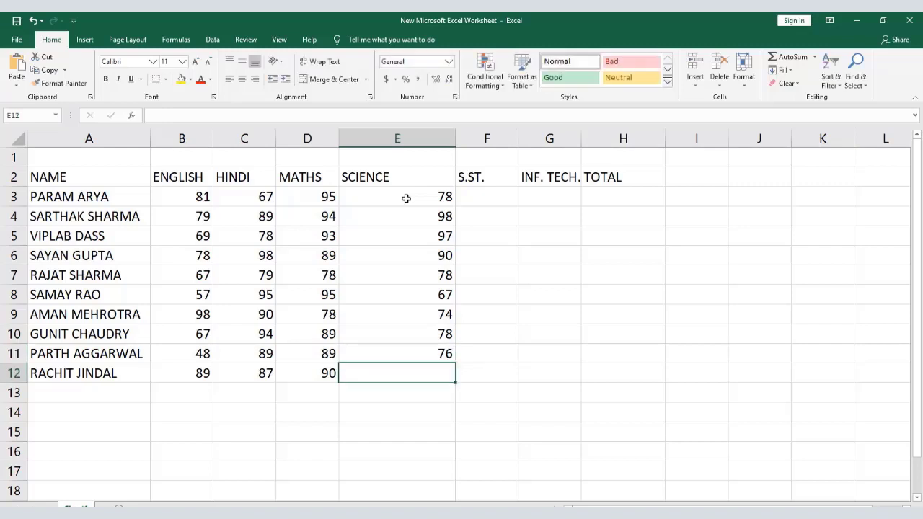
text(98)
key(Tab)
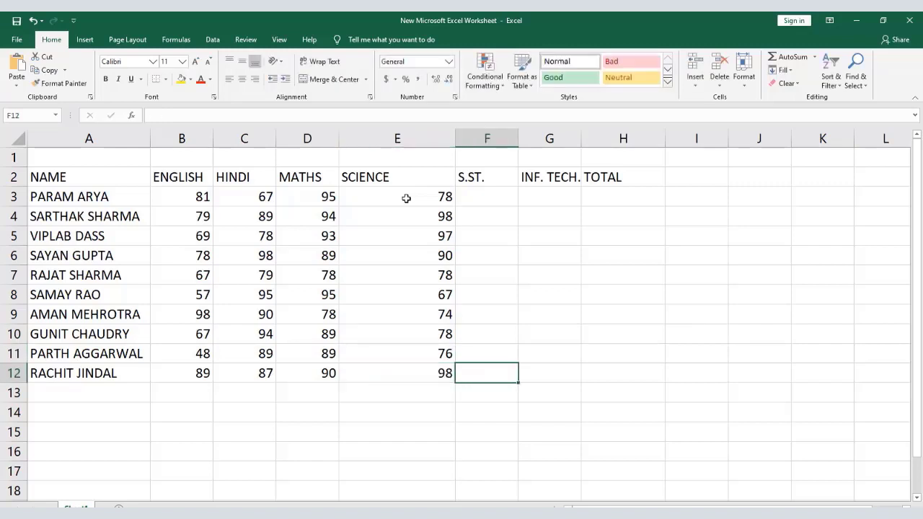
- Enter the S.ST. marks 67 and 98 for the first two students in F3:F4
key(Up)
key(Up)
key(Up)
key(Up)
key(Up)
key(Up)
key(Up)
key(Up)
key(Up)
key(Up)
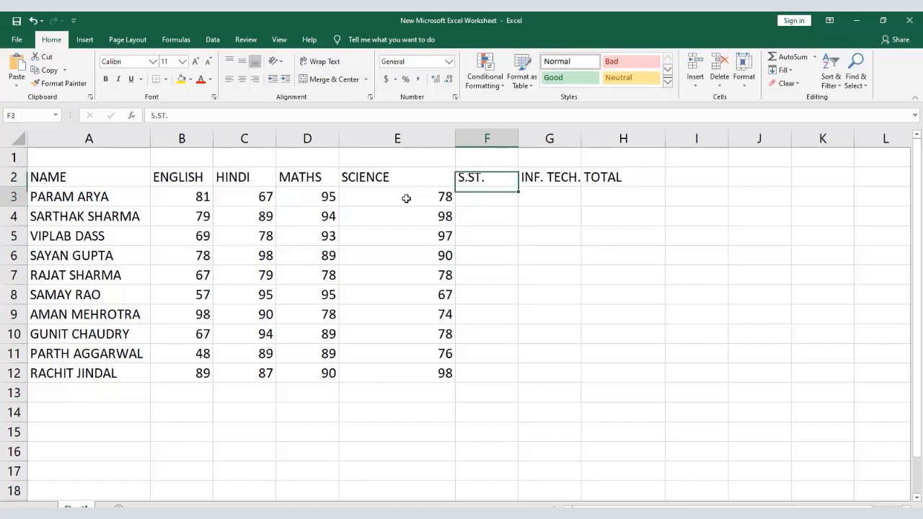
key(Down)
text(6)
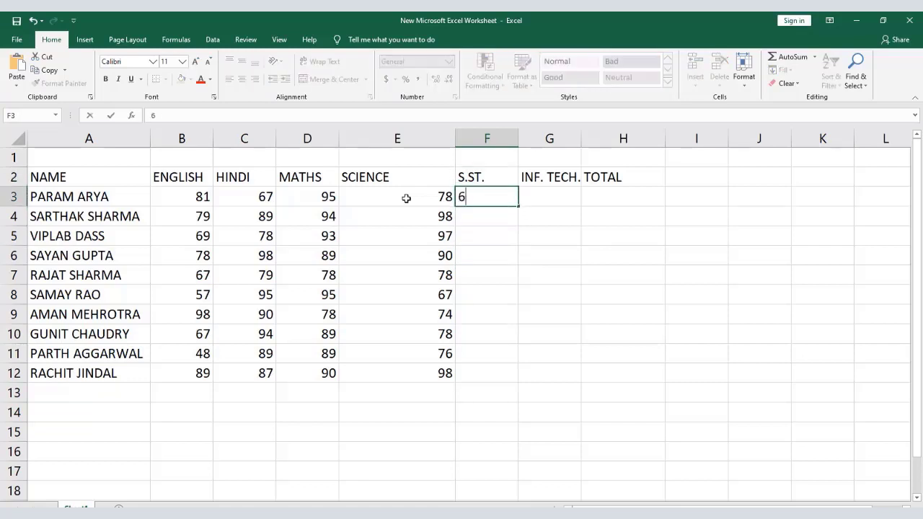
text(7)
key(Return)
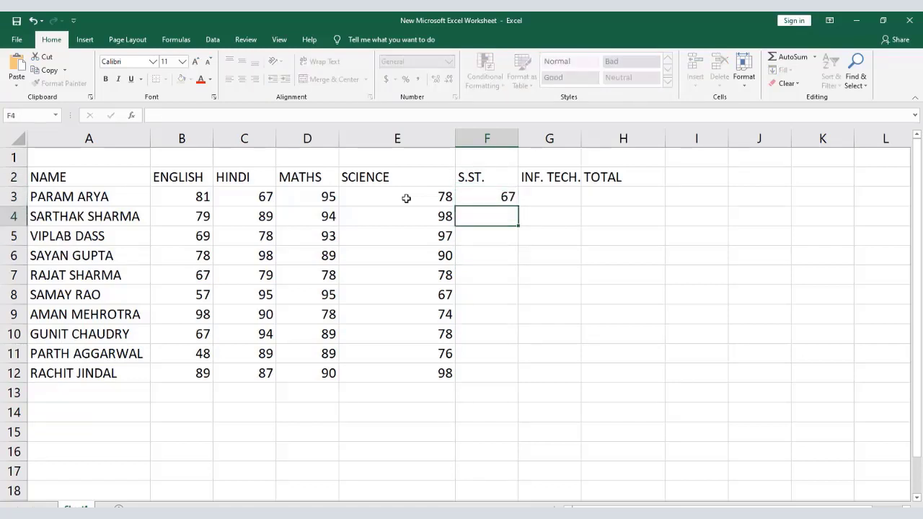
text(98)
key(Return)
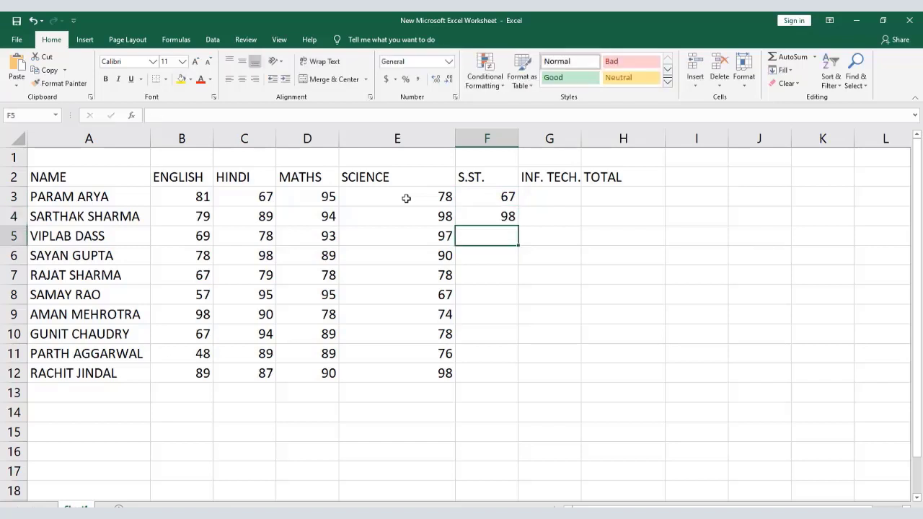
- Enter the S.ST. marks 78, 76 and 97 in F5:F7
text(78)
key(Return)
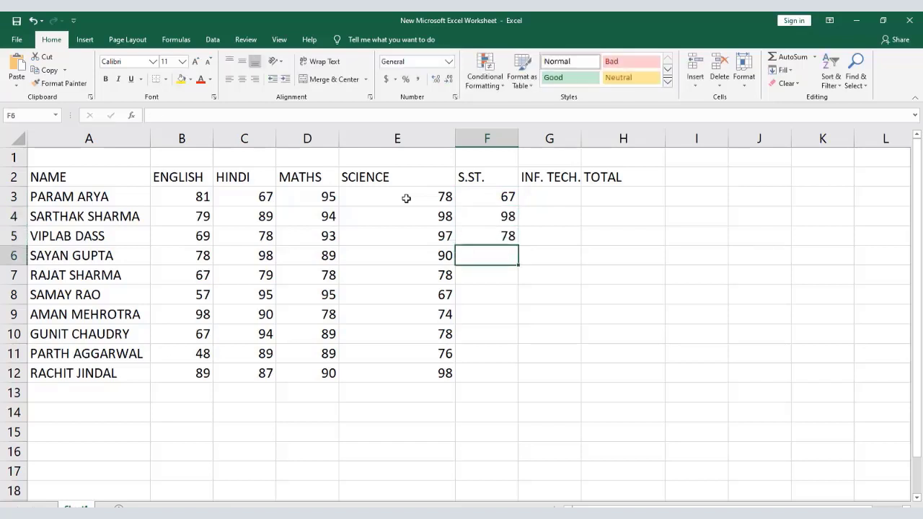
text(76)
key(Return)
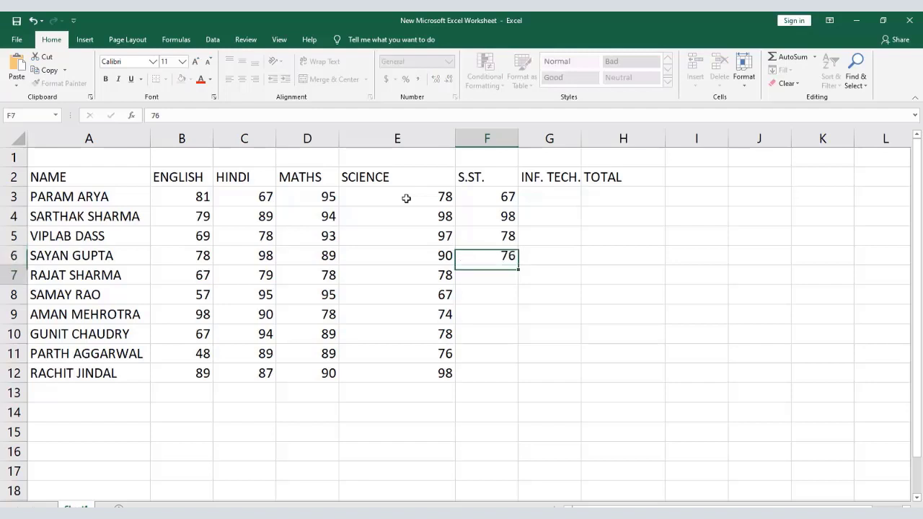
text(97)
key(Return)
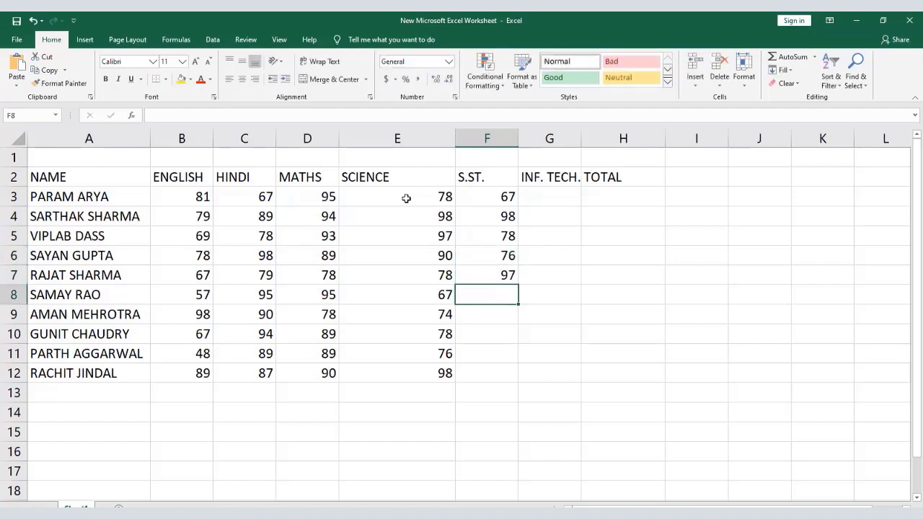
- Enter the S.ST. marks 93, 92 and 98 in F8:F10
text(93)
key(Return)
text(92)
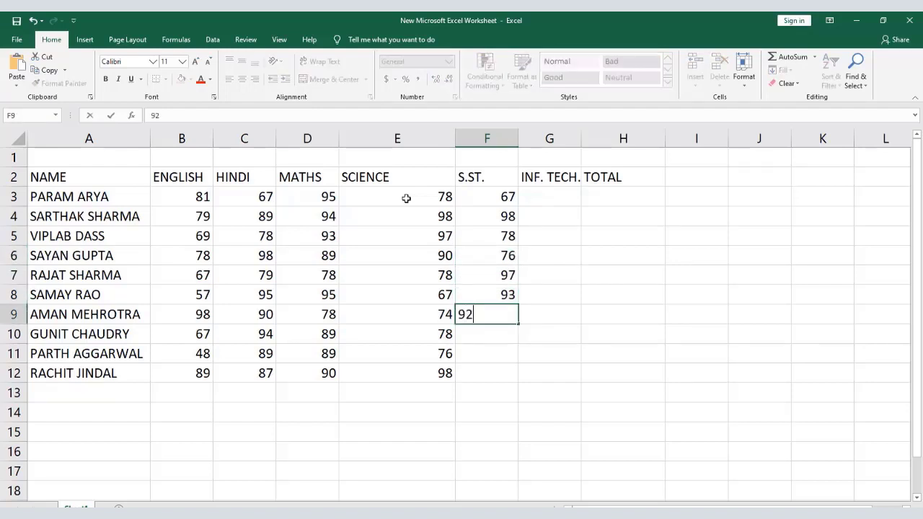
key(Return)
text(98)
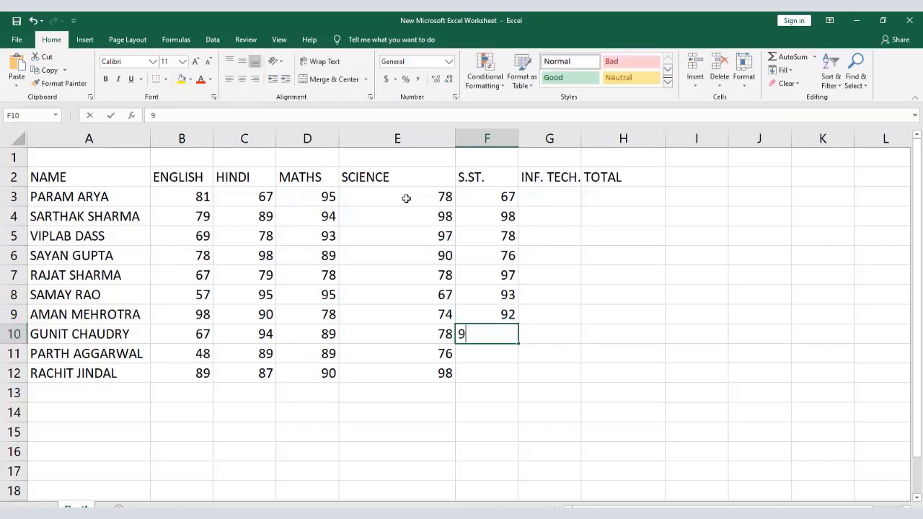
key(Return)
- Enter the S.ST. mark 99 in F12 for the last student and 89 in F11 for the one above
key(Return)
text(99)
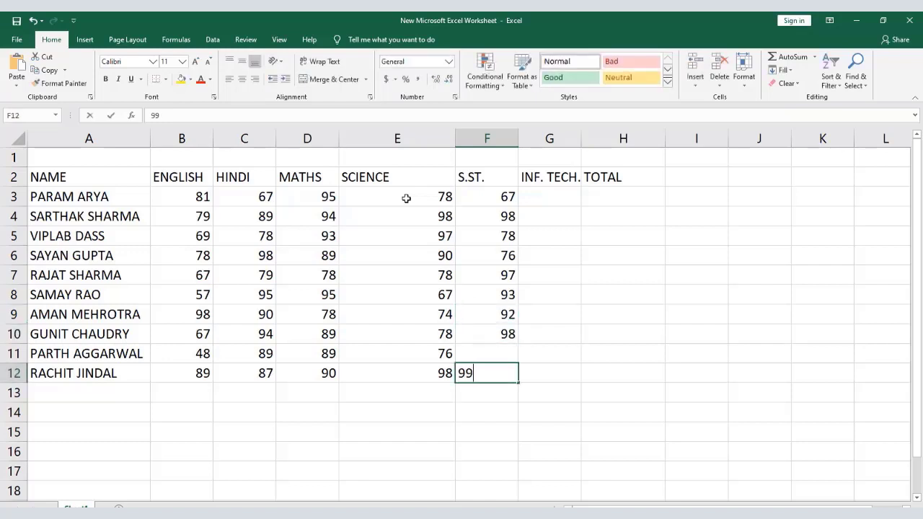
key(Return)
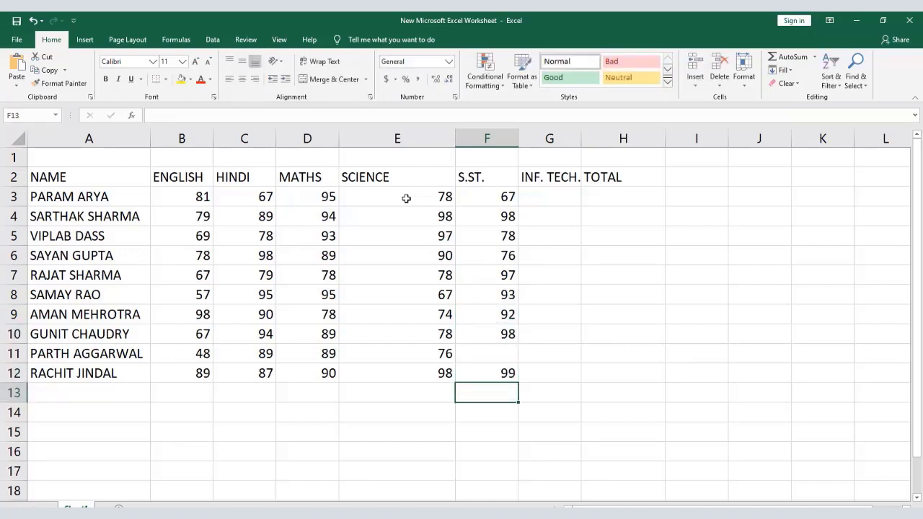
key(Up)
key(Up)
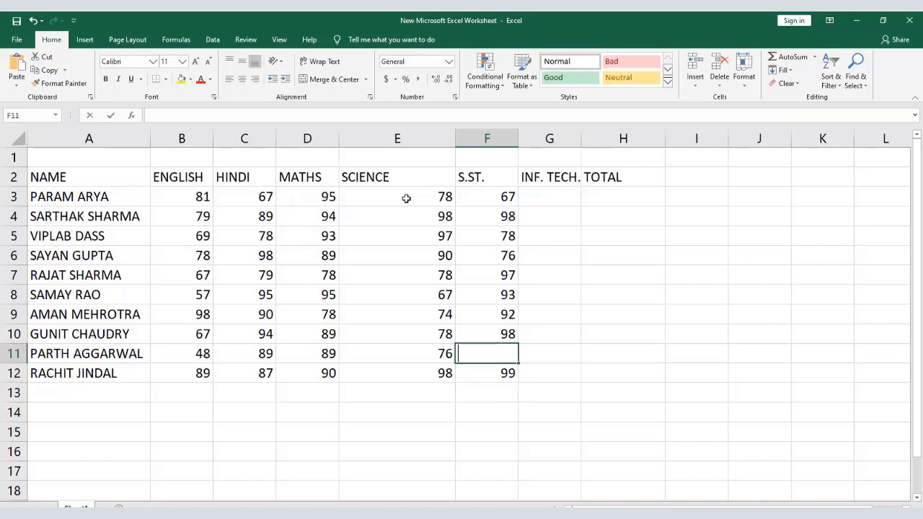
text(89)
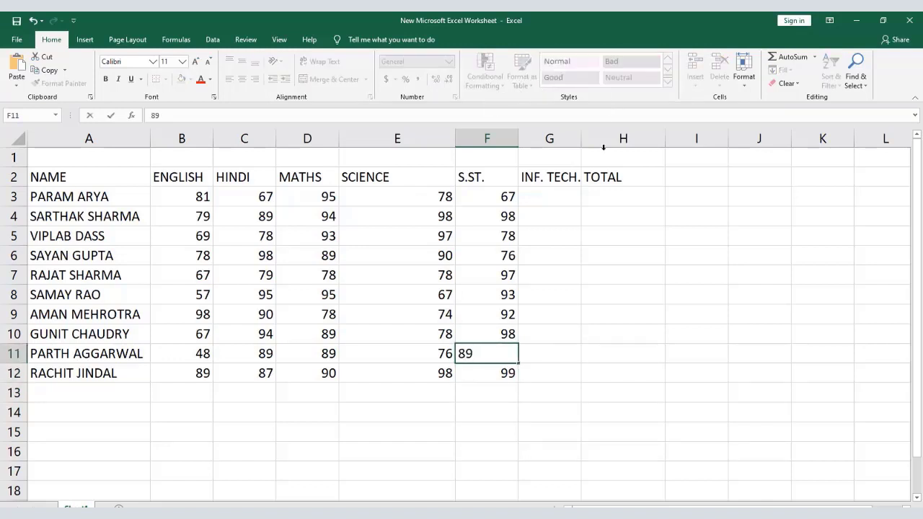
- Enter the INF. TECH. marks 89 and 94 for the first two students in G3:G4
click(550, 189)
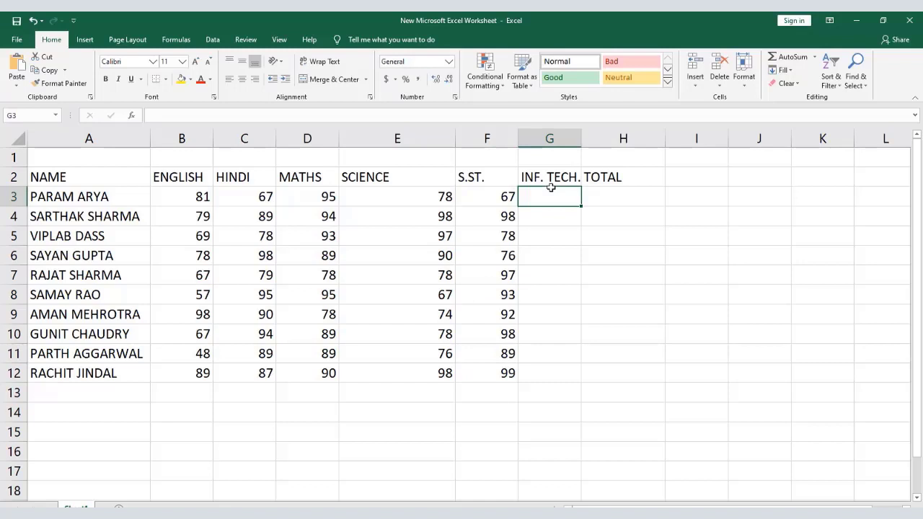
text(89)
key(Return)
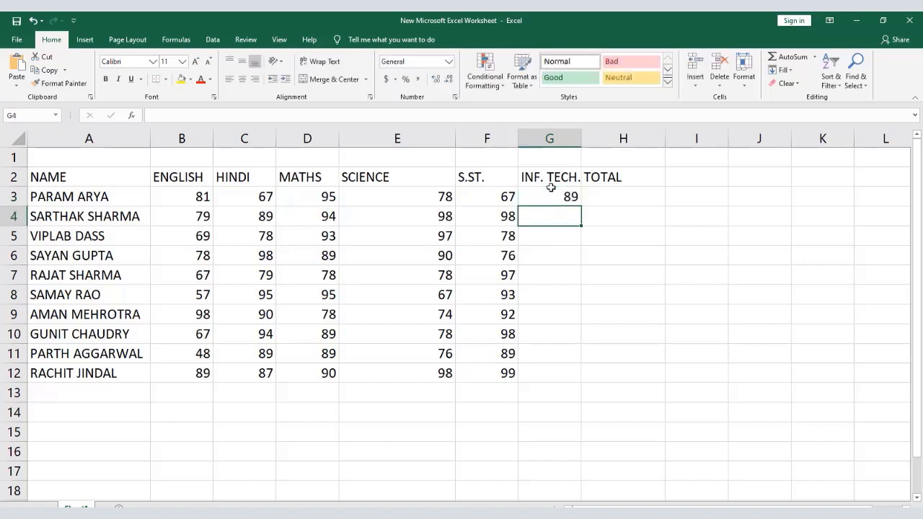
text(94)
key(Return)
- Re-enter the S.ST. mark 78 in F5 and return to the INF. TECH. column
key(Left)
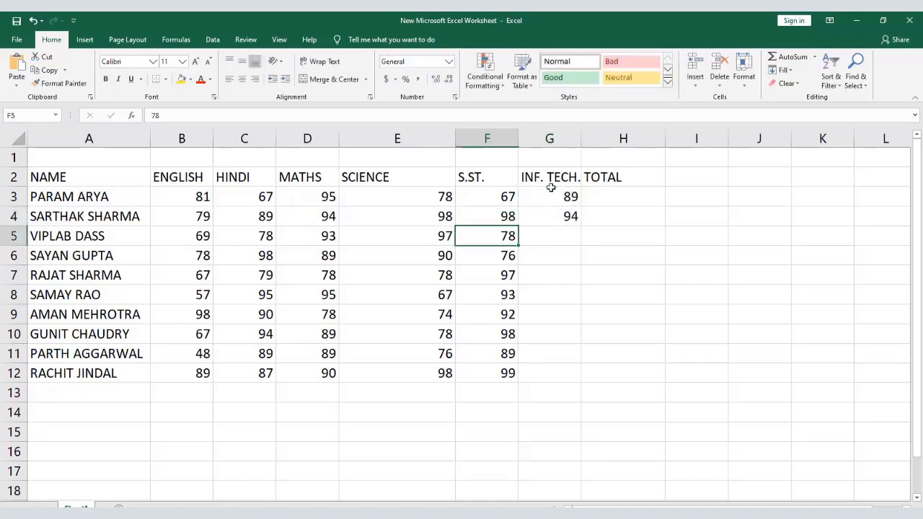
text(78)
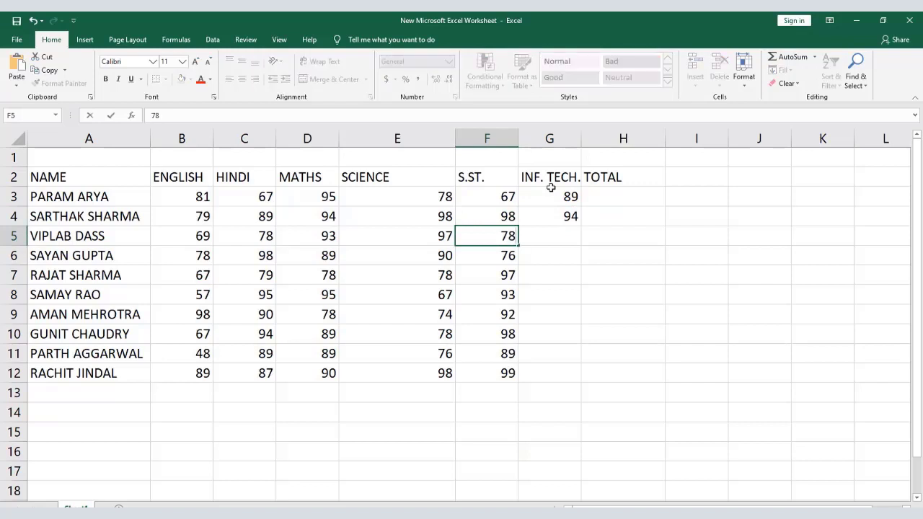
key(Right)
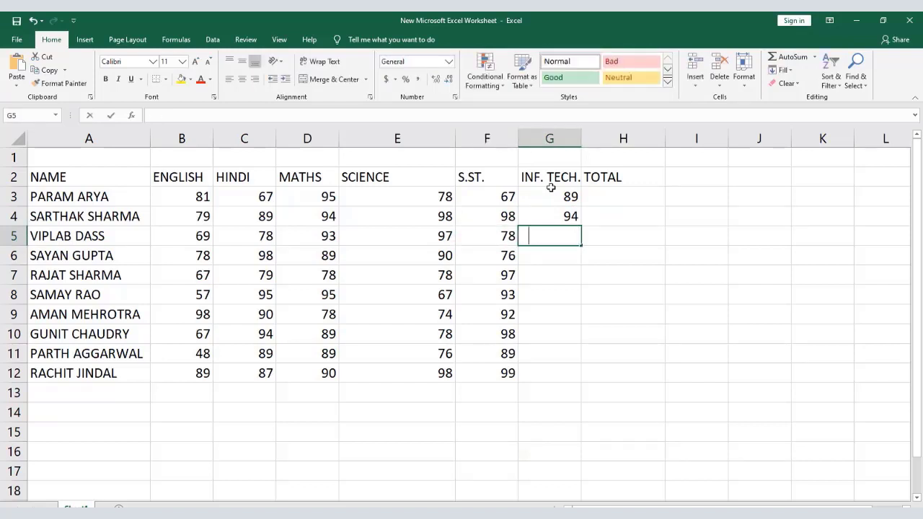
- Enter the INF. TECH. marks 89 and 67 in G5:G6
text(89)
key(Return)
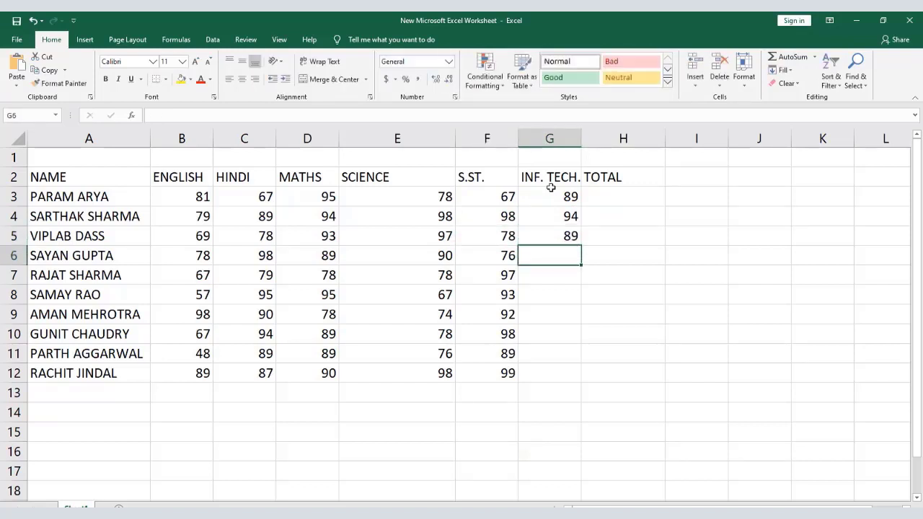
text(67)
key(Return)
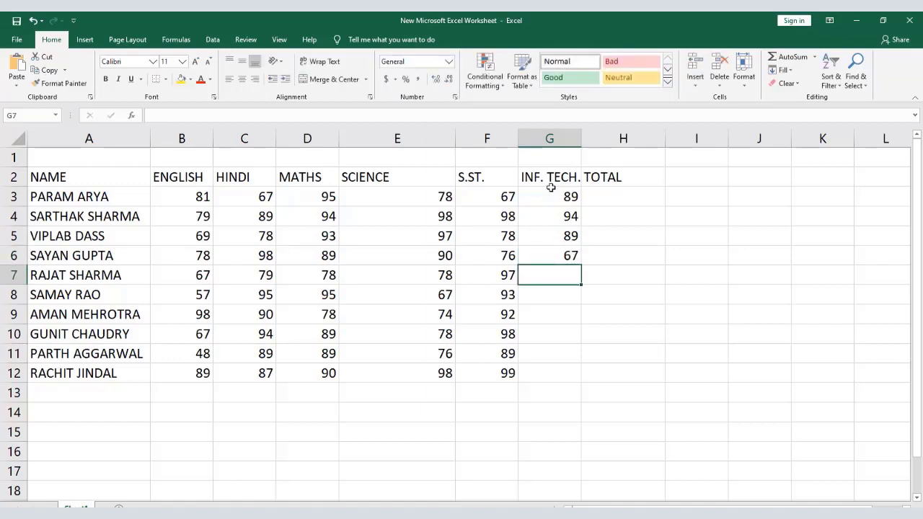
- Enter the remaining INF. TECH. marks 74, 90, 98, 99, 94 and 67 in G7:G12
text(74)
key(Return)
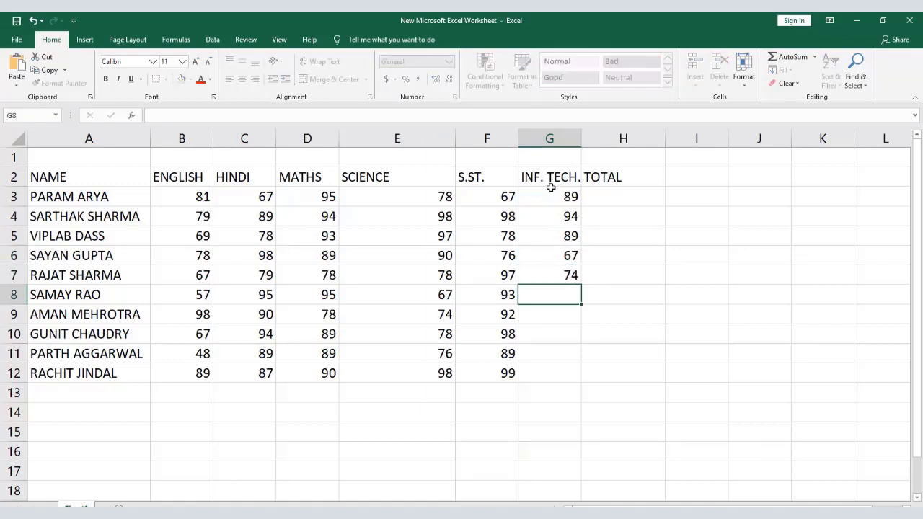
text(90)
key(Return)
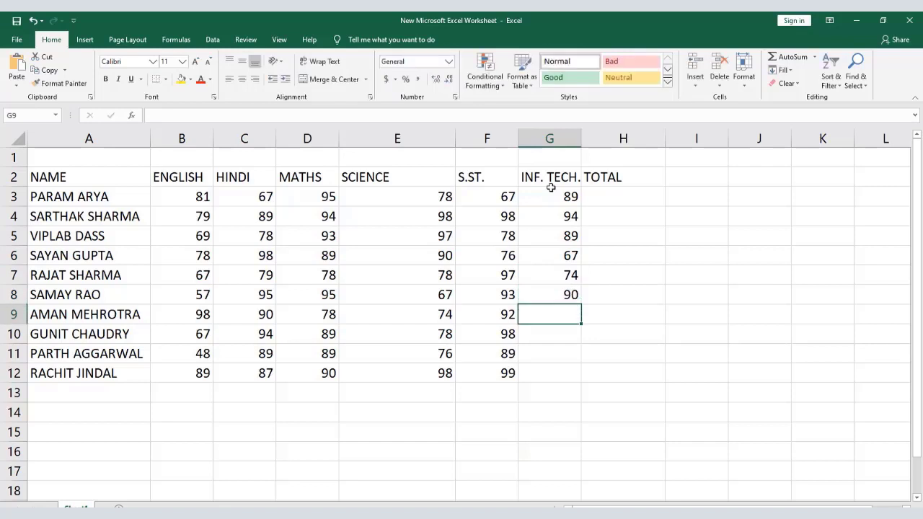
text(98)
key(Return)
text(99)
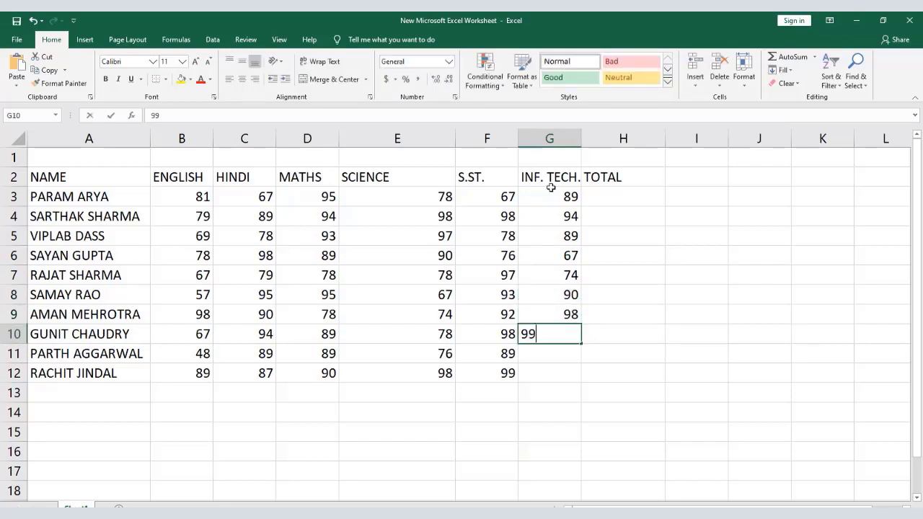
key(Return)
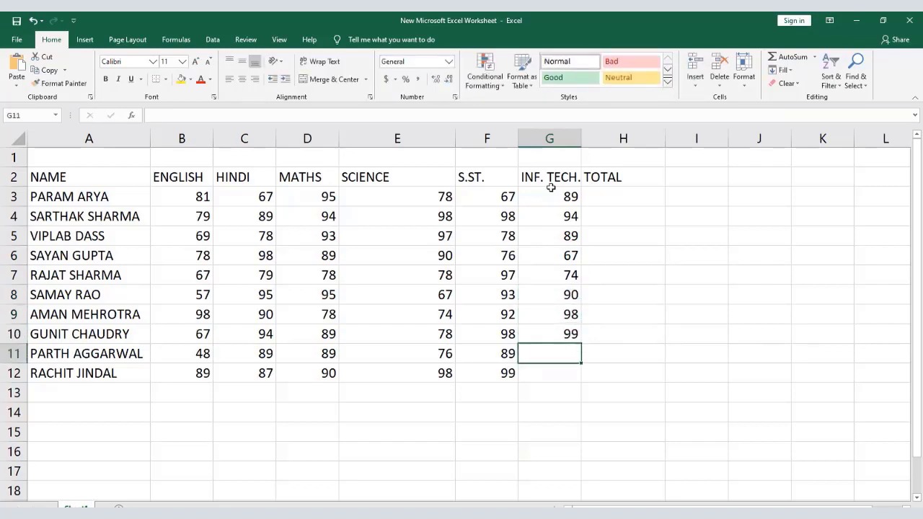
text(94)
key(Return)
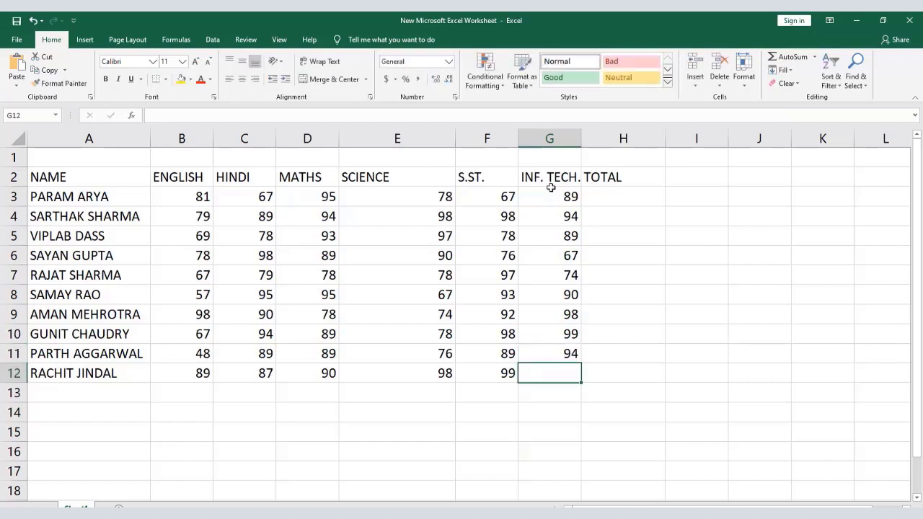
text(67)
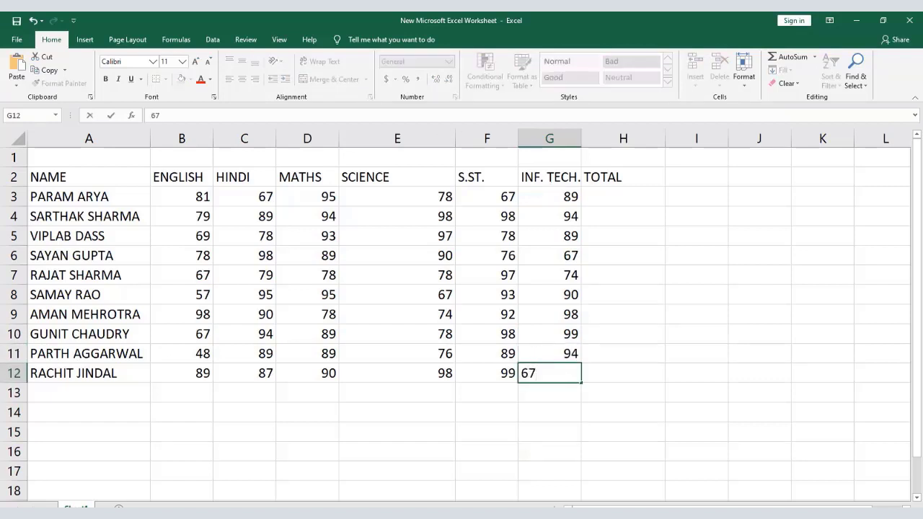
click(659, 310)
- Start a total formula in H3 that adds the first four subject marks by cell reference: =B3+C3+D3+E3+
click(628, 196)
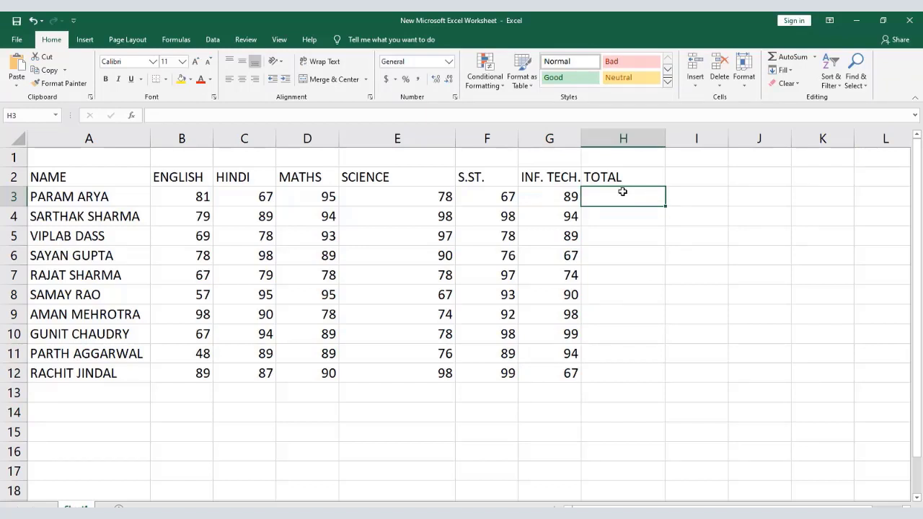
text(=)
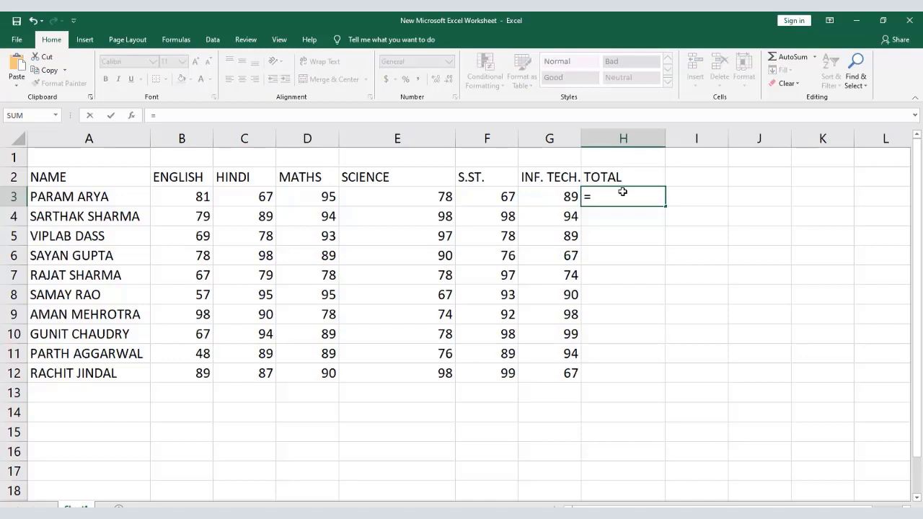
click(203, 196)
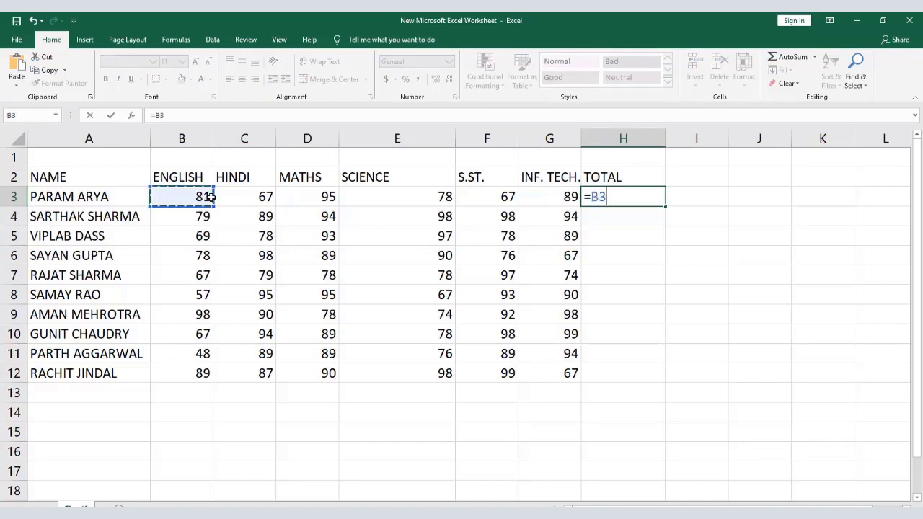
text(+)
key(BackSpace)
text(+)
click(229, 190)
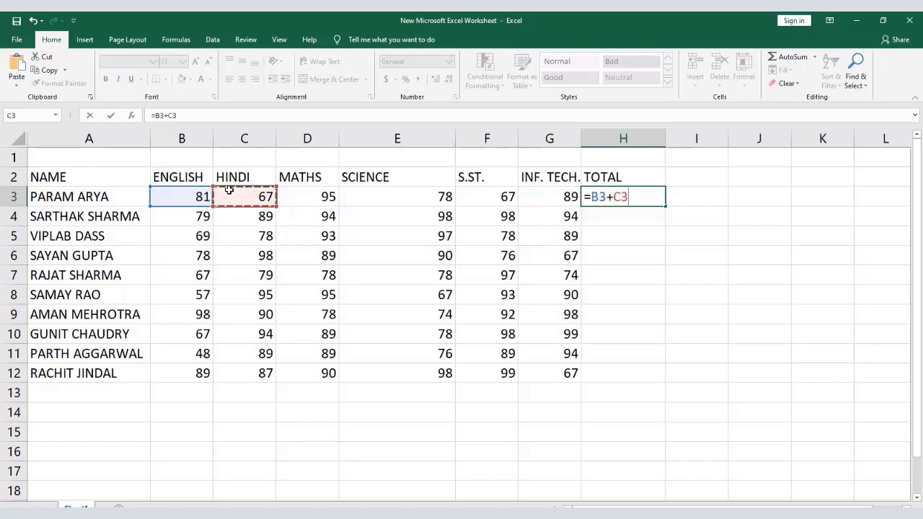
text(+)
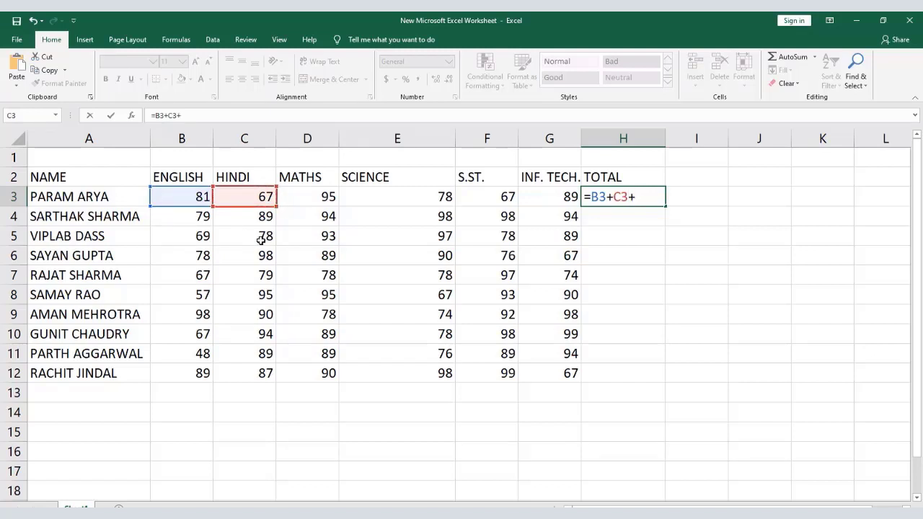
click(324, 195)
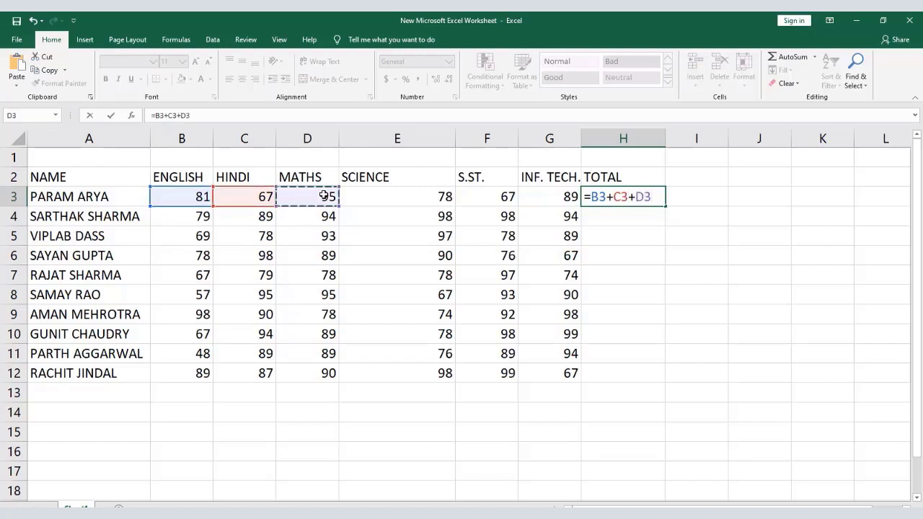
text(+)
click(385, 197)
text(+)
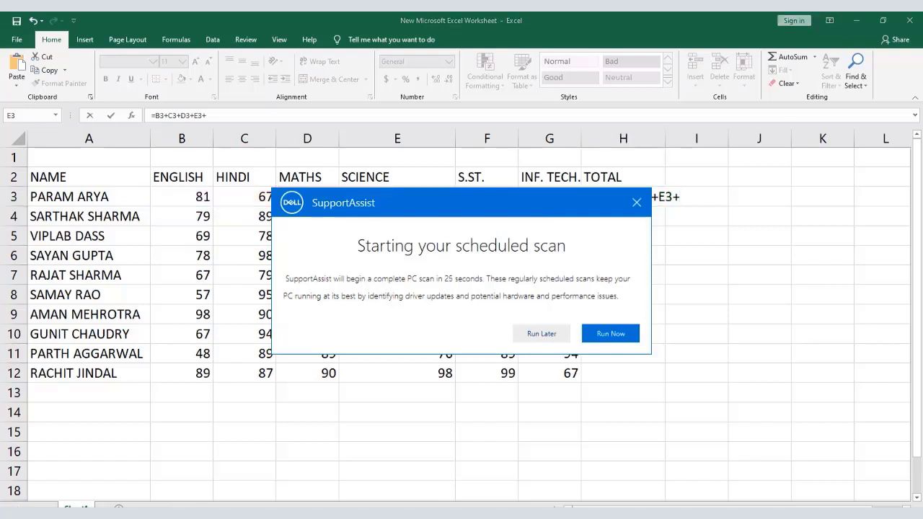
- Close the SupportAssist scheduled scan notice and return to editing the formula in H3
right_click(324, 514)
click(317, 494)
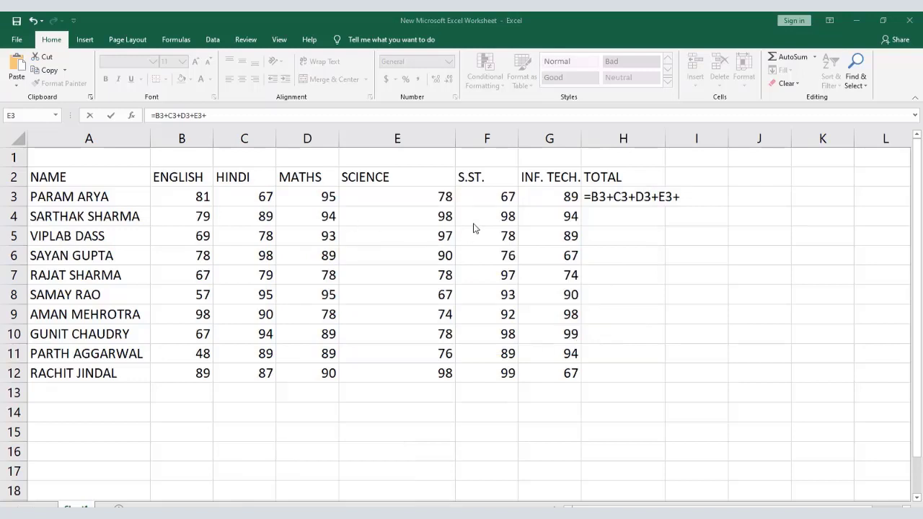
click(693, 199)
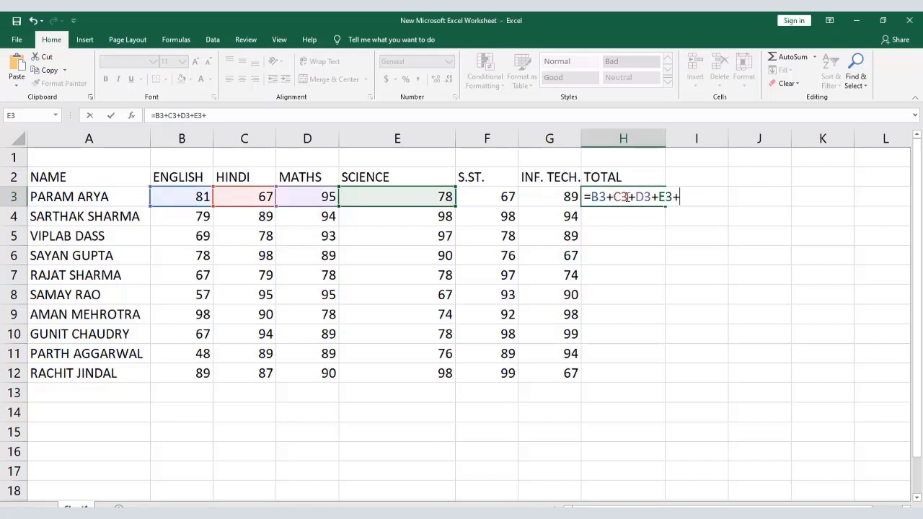
- Extend the H3 total formula with the S.ST. and INF. TECH. marks, F3 and G3
click(509, 196)
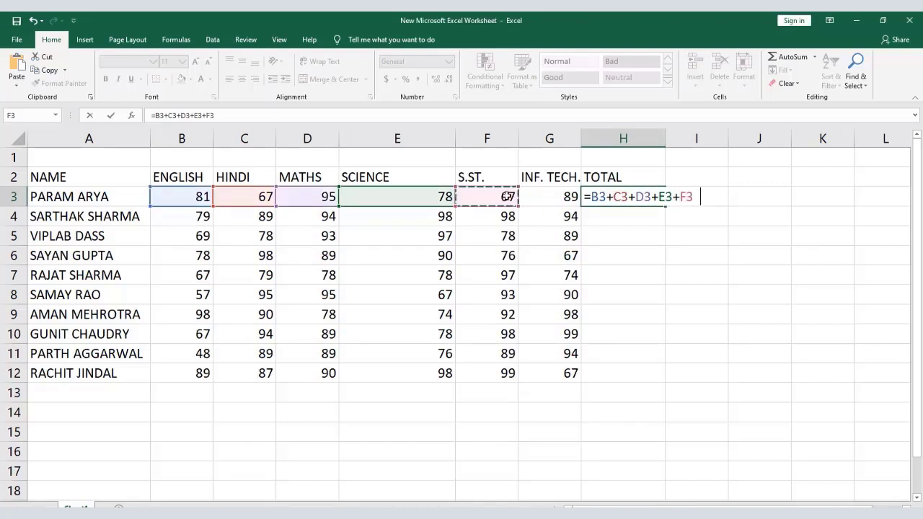
text(+)
click(549, 202)
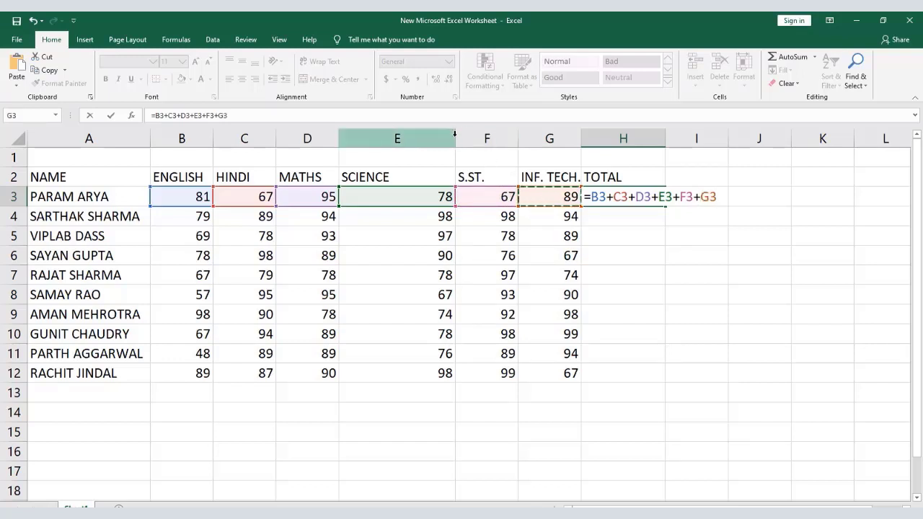
click(451, 137)
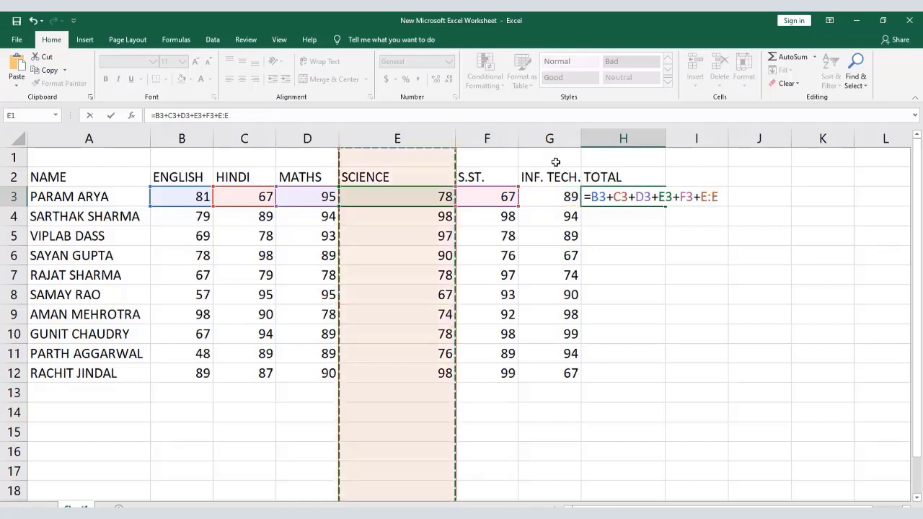
key(BackSpace)
key(BackSpace)
key(BackSpace)
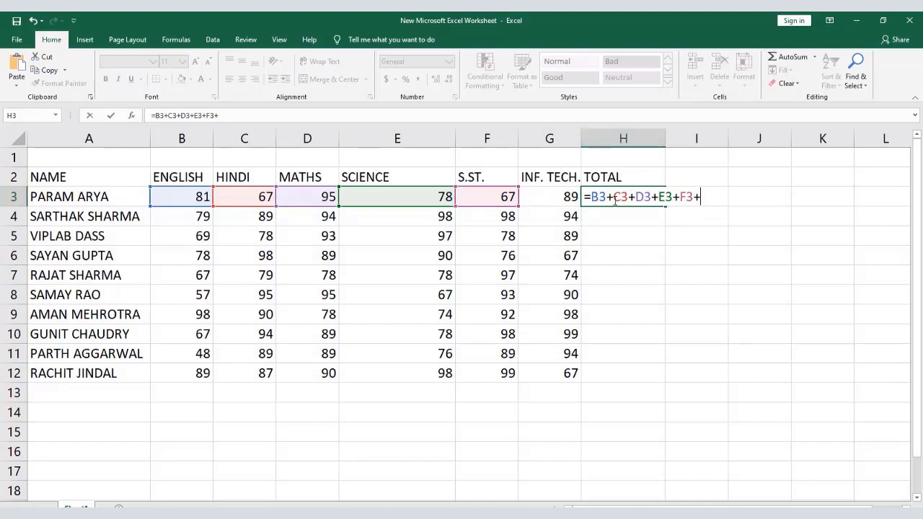
- Reference G3 as the last term and enter the H3 formula as =B3+C3+D3+E3+F3+G3
click(551, 197)
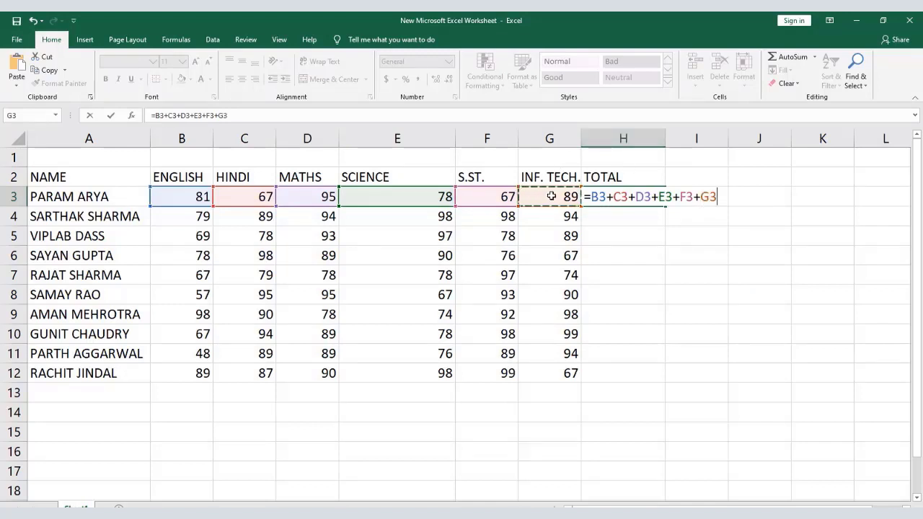
key(Return)
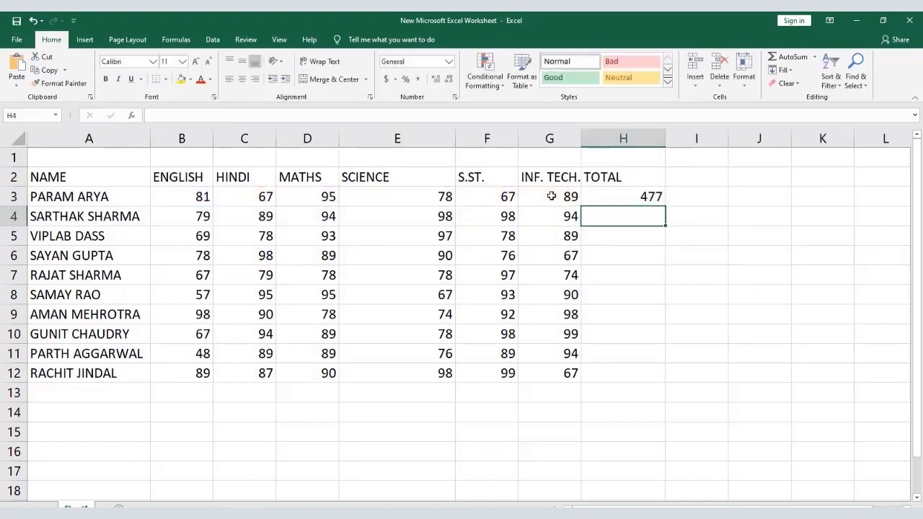
- Autofit the widths of the SCIENCE column E and the TOTAL column H to their contents
double_click(455, 134)
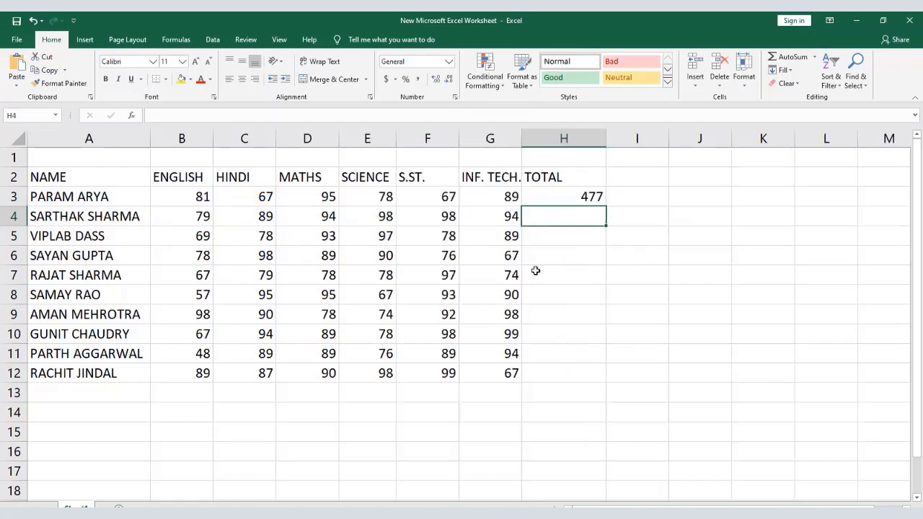
drag(606, 136, 606, 136)
double_click(606, 136)
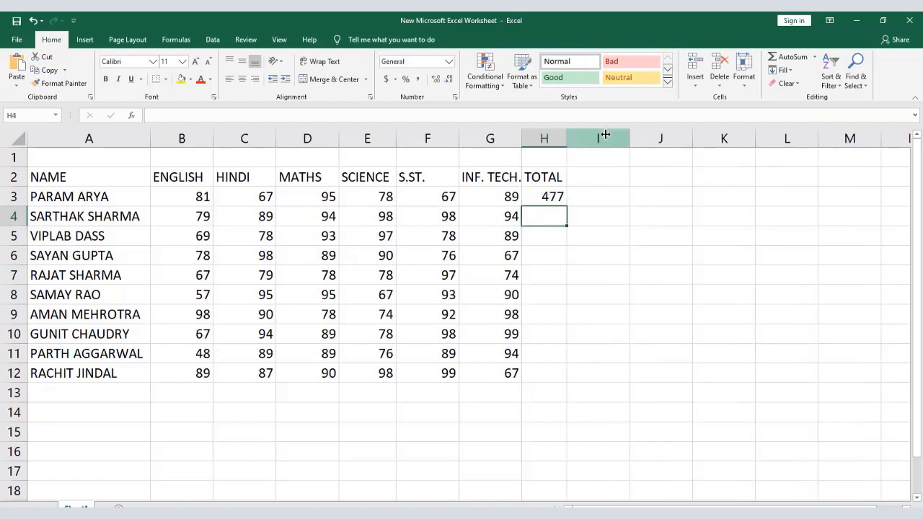
- Fill the total formula from H3 down to H12 for all the remaining students
click(547, 204)
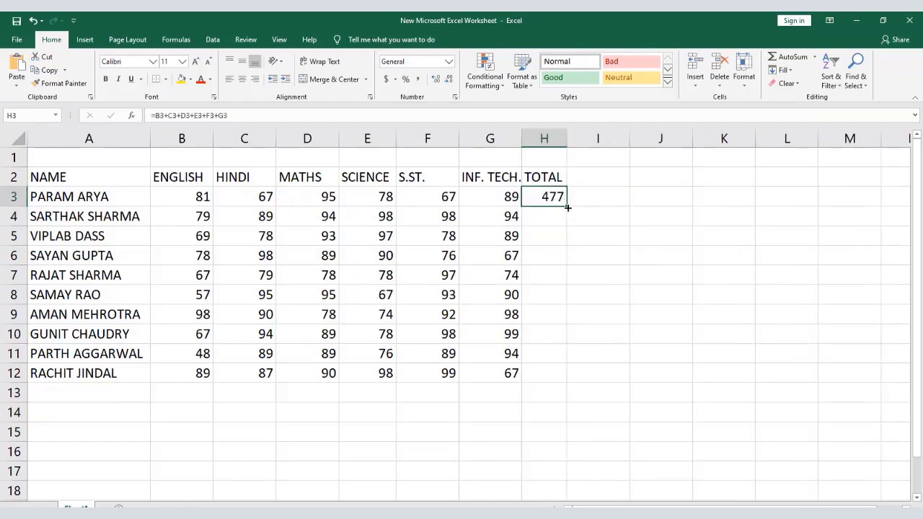
drag(566, 208, 581, 392)
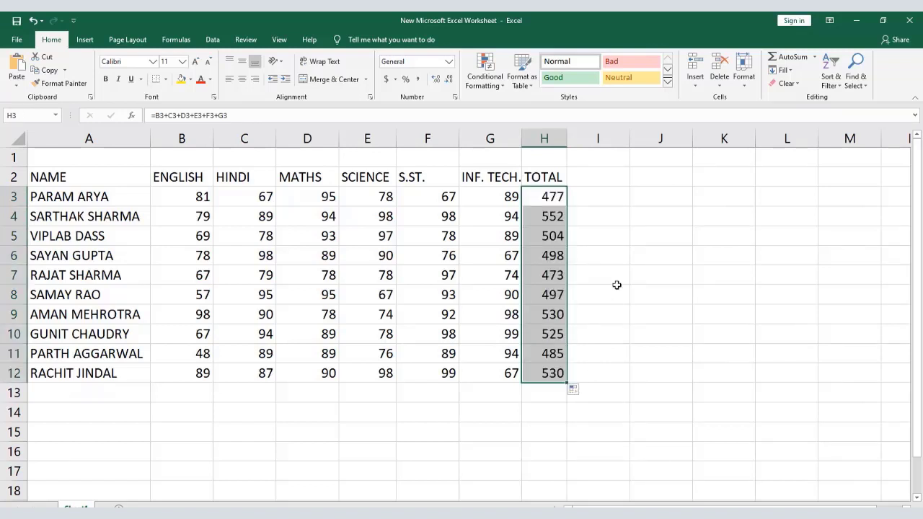
- Apply all borders to the marks table A2:H12 and make the TOTAL column H bold
drag(107, 181, 565, 383)
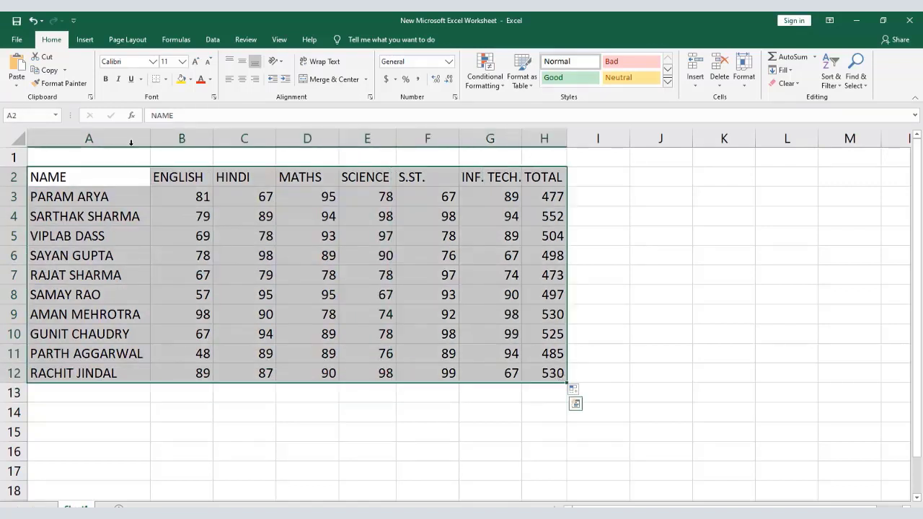
click(166, 80)
click(167, 177)
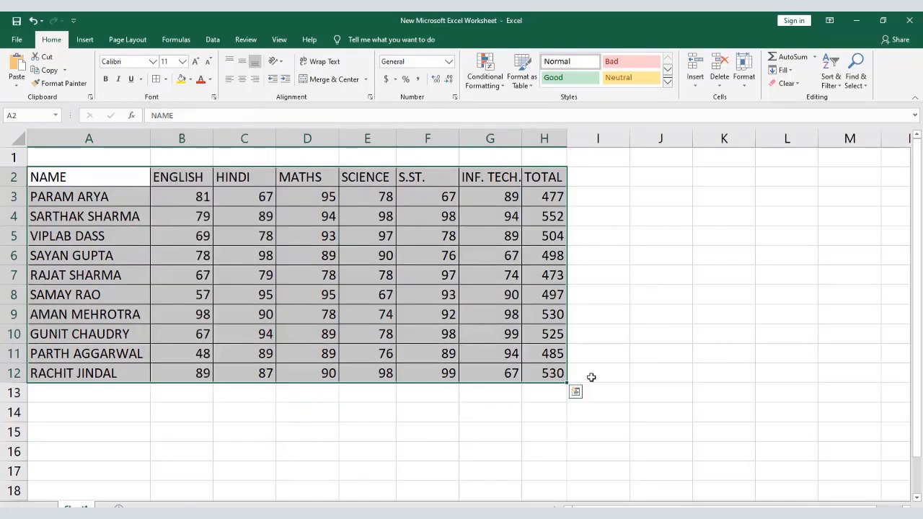
click(544, 138)
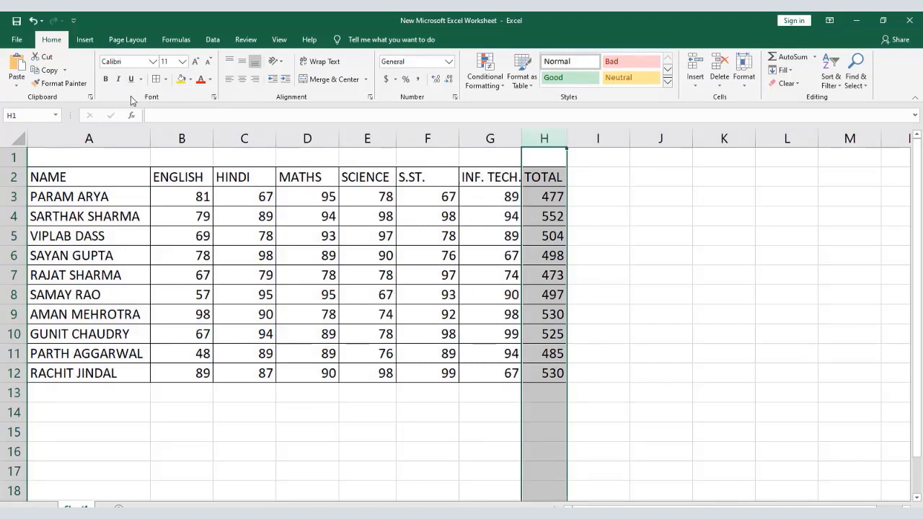
click(107, 80)
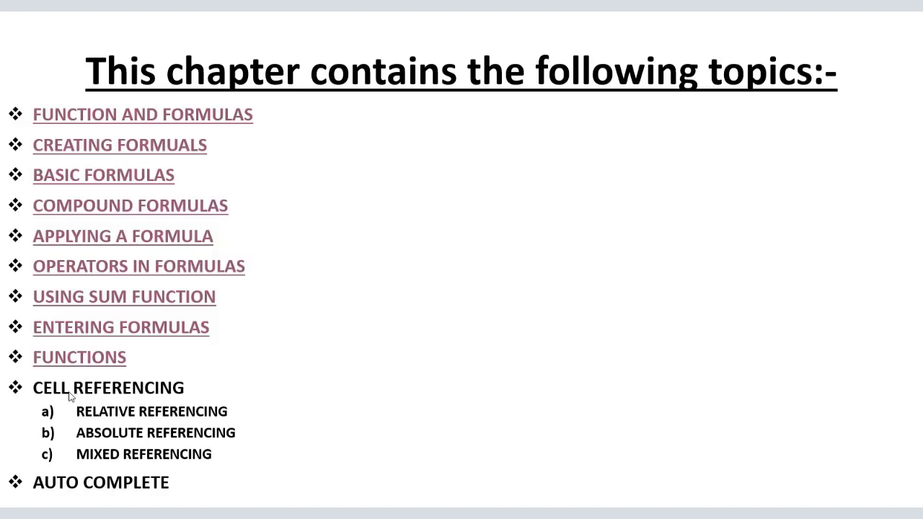
click(101, 268)
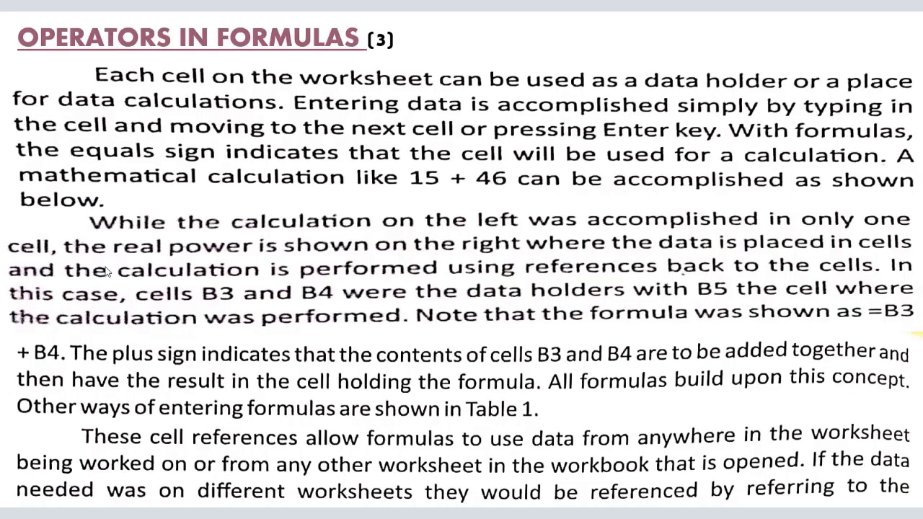